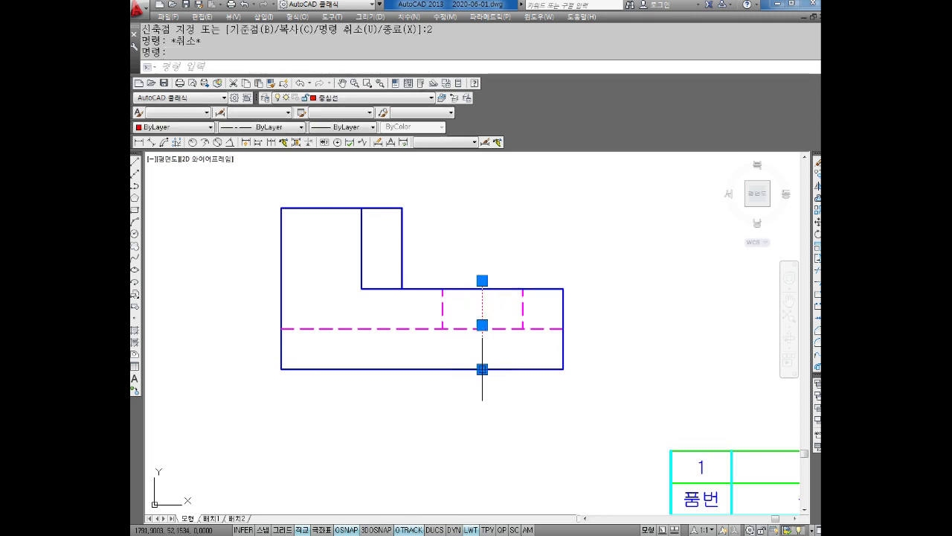
- Give the red vertical centre line in the front view a linetype scale of 0.2
left_click(482, 369)
key("Escape")
key("Escape")
key("Escape")
key("Escape")
left_click(483, 344)
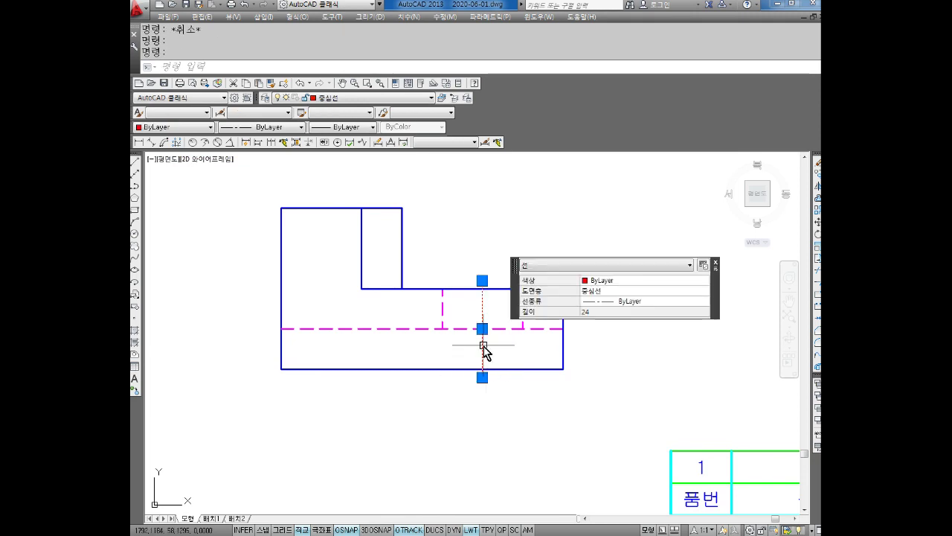
key("Escape")
key("Escape")
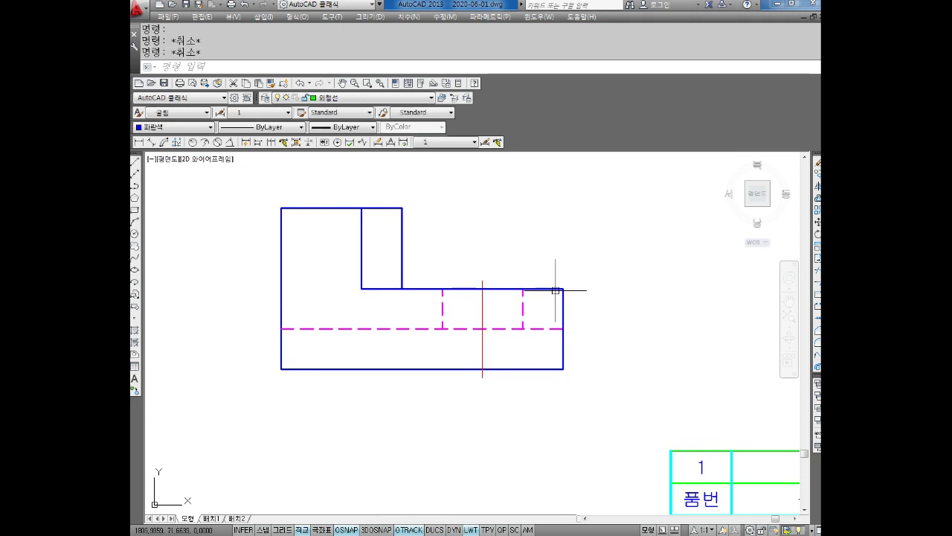
key("ctrl+1")
left_click(482, 345)
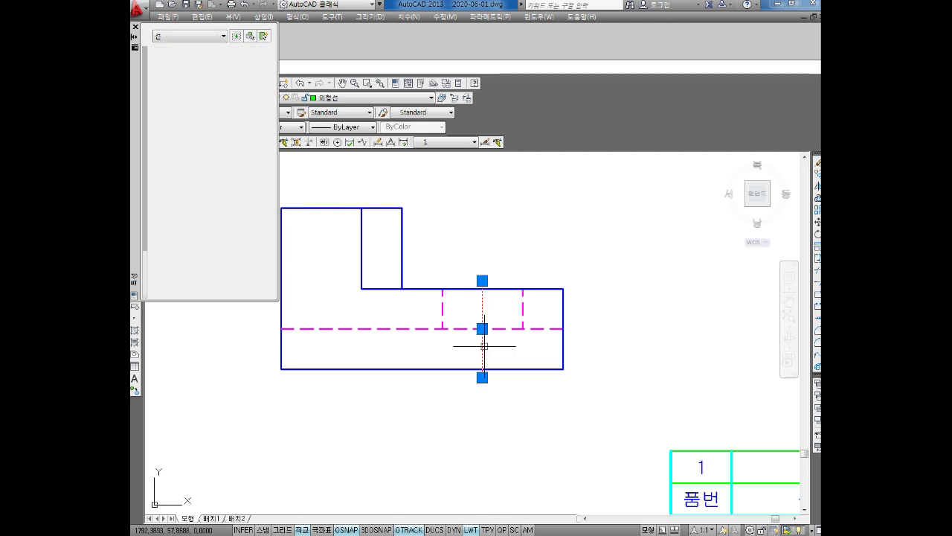
left_click(221, 93)
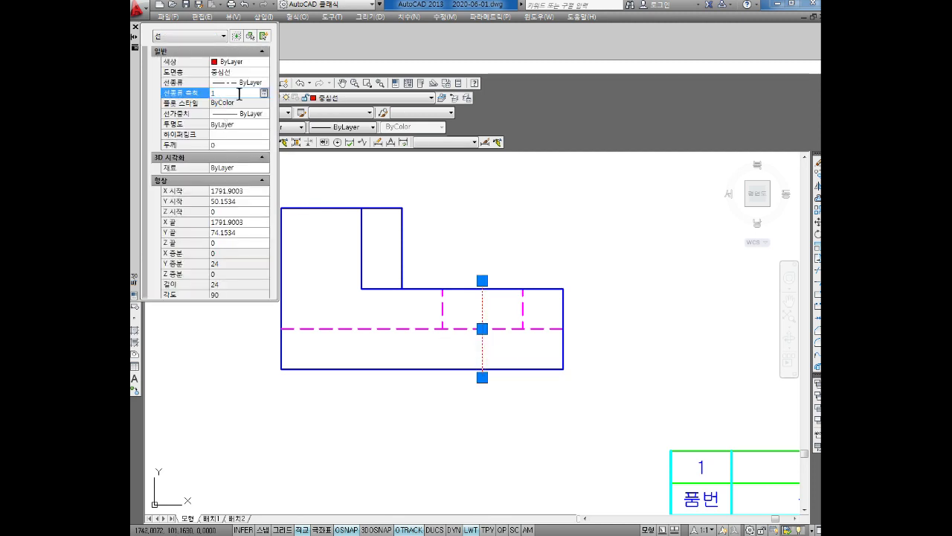
type("0.2")
key("Return")
- Close the Properties palette and recentre the view on the front view
key("Escape")
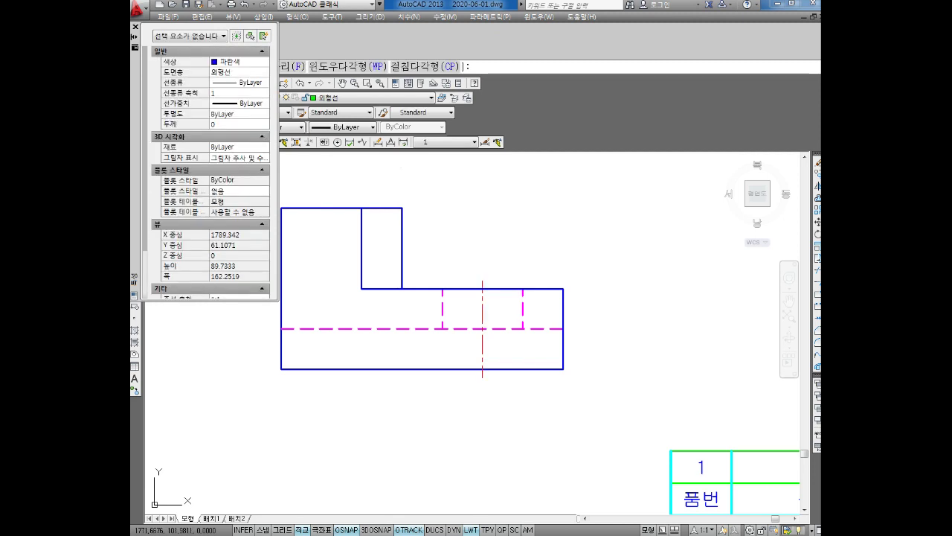
key("Escape")
left_click(136, 28)
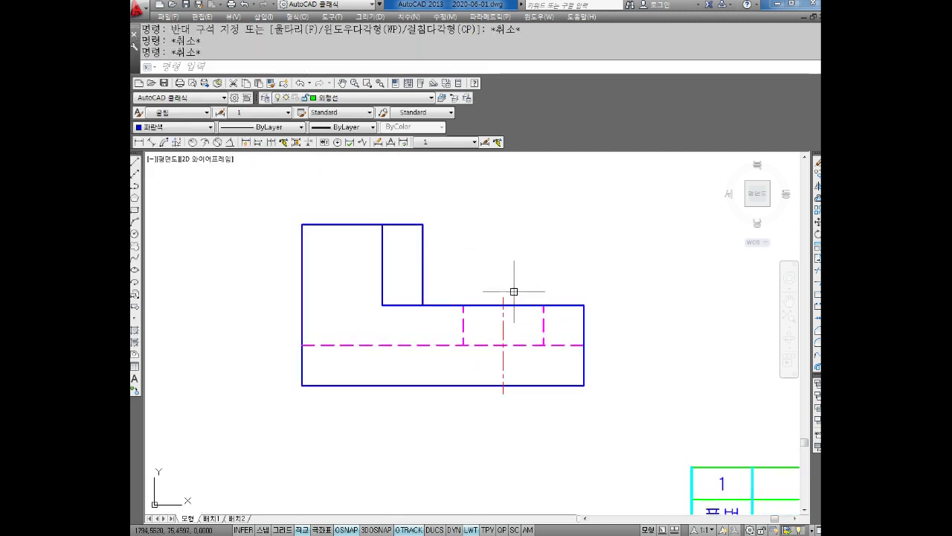
middle_click_drag(552, 305, 559, 317)
middle_click_drag(625, 339, 666, 364)
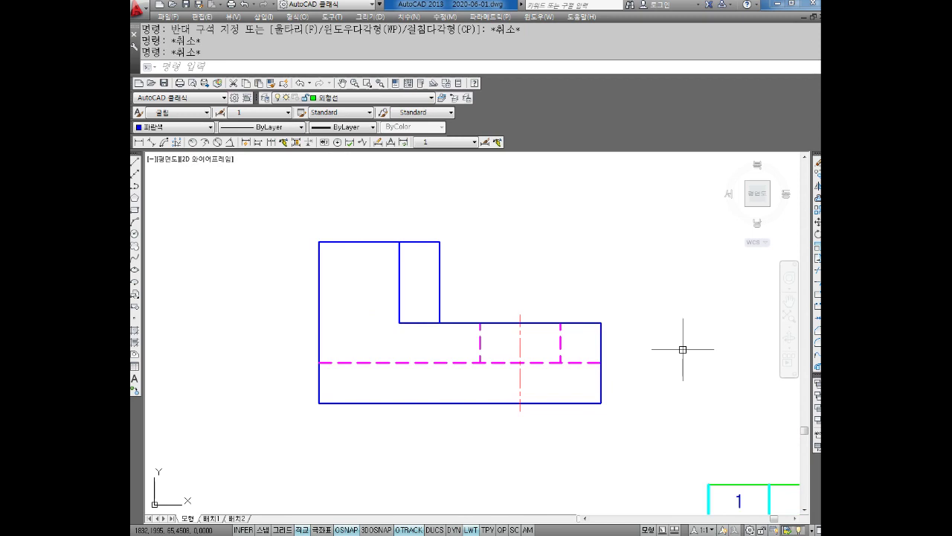
type("XL")
- Project vertical construction lines through the front view's edges, slot edges and hole centre
key("Return")
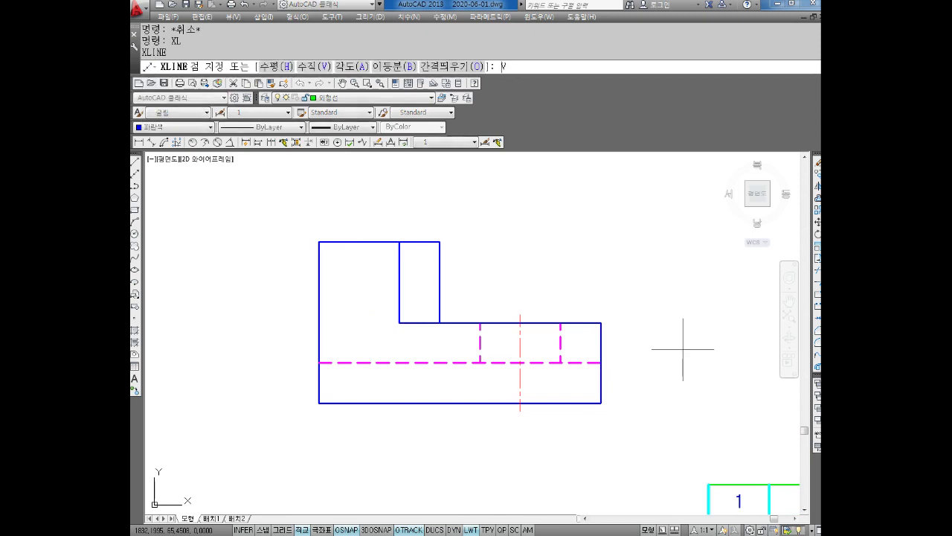
type("V")
key("Return")
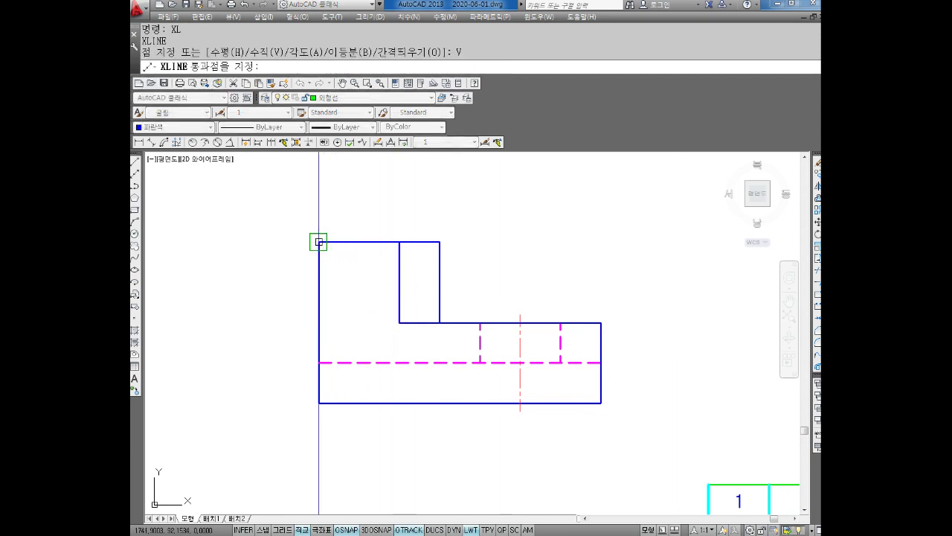
left_click(319, 242)
left_click(400, 242)
left_click(439, 242)
left_click(480, 322)
left_click(520, 323)
left_click(560, 322)
left_click(601, 342)
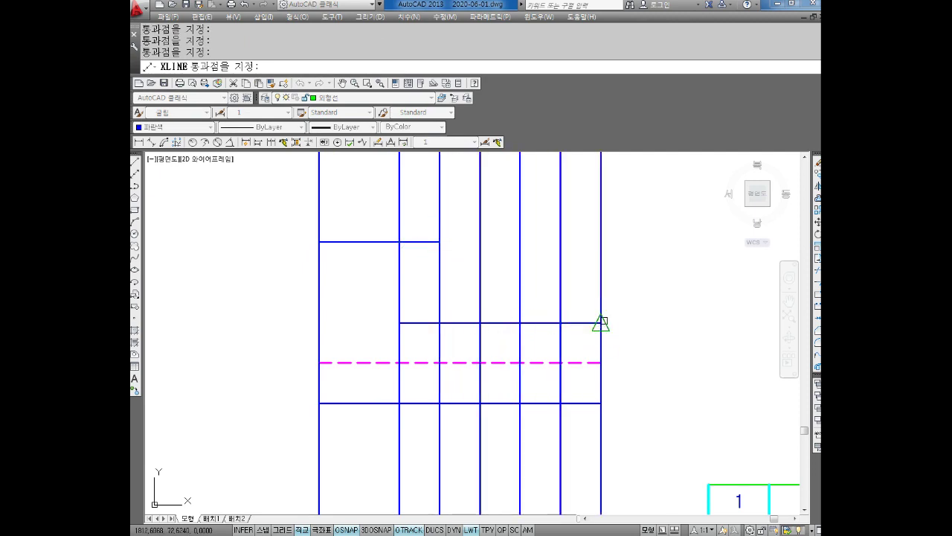
key("Escape")
key("Escape")
- Draw a horizontal line across the projections above the front view
scroll(563, 295, "down", 2)
mouse_move(564, 295)
middle_mouse_down()
mouse_move(452, 327)
mouse_move(468, 378)
mouse_move(498, 379)
middle_mouse_up()
scroll(454, 333, "up", 2)
type("l")
key("Return")
left_click(241, 312)
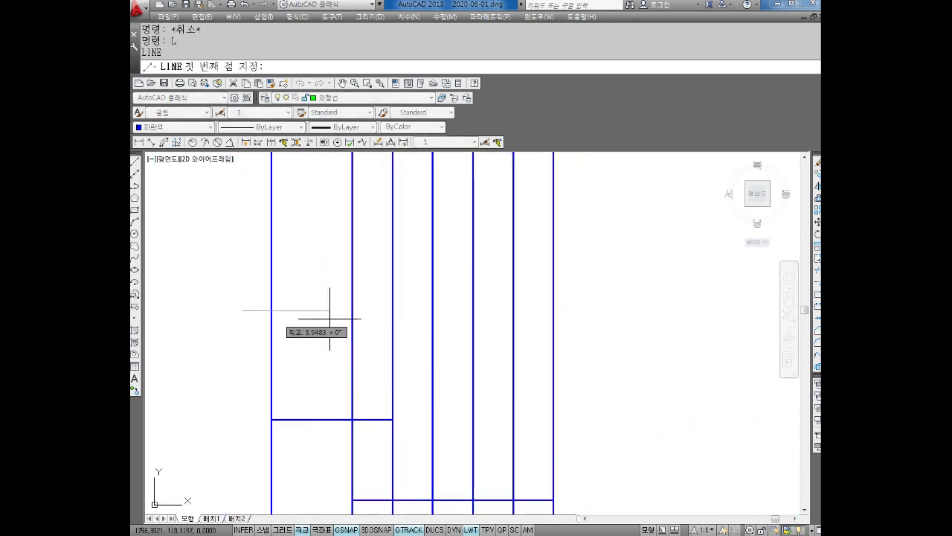
left_click(611, 312)
middle_click_drag(610, 313, 565, 372)
key("Escape")
- Offset the horizontal line 40 units upward
type("o")
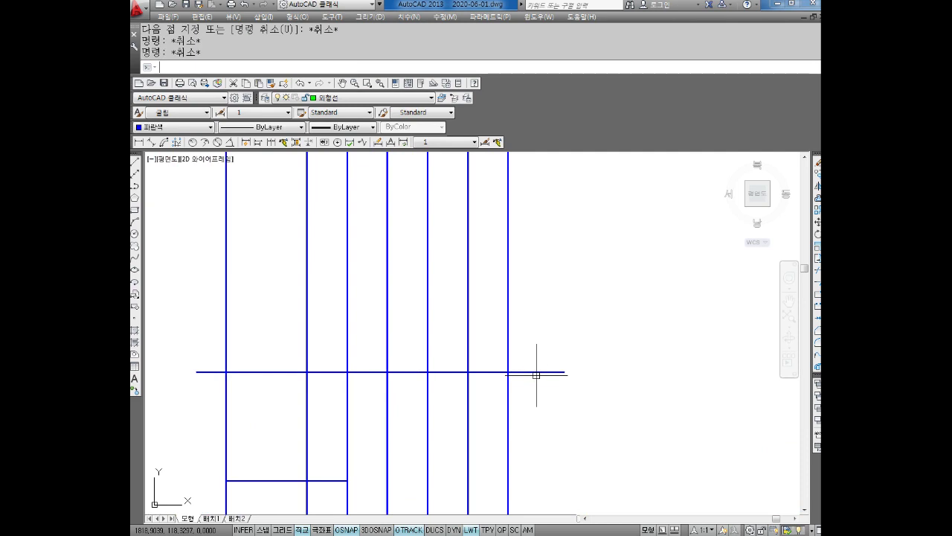
key("Return")
type("40")
key("Return")
left_click(537, 372)
left_click(549, 290)
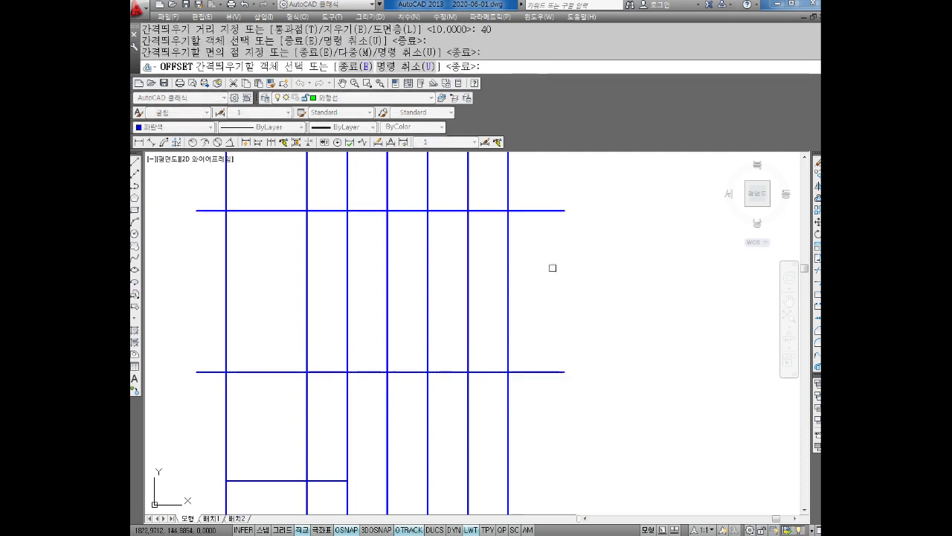
key("Escape")
key("Escape")
scroll(552, 265, "down", 3)
scroll(516, 302, "up", 3)
- Trim the vertical construction lines above and below the two horizontal lines
type("tr")
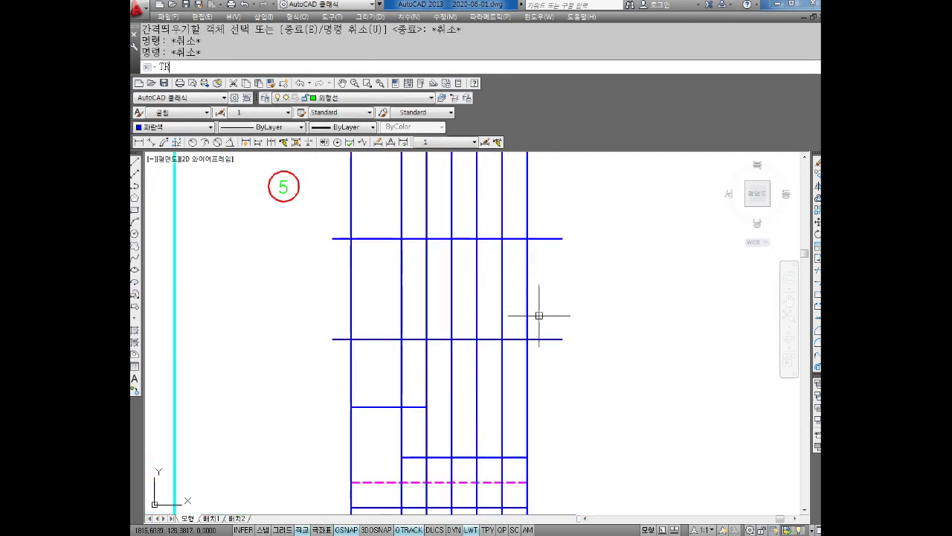
key("Return")
left_click(586, 208)
left_click(521, 366)
key("Return")
left_click(554, 361)
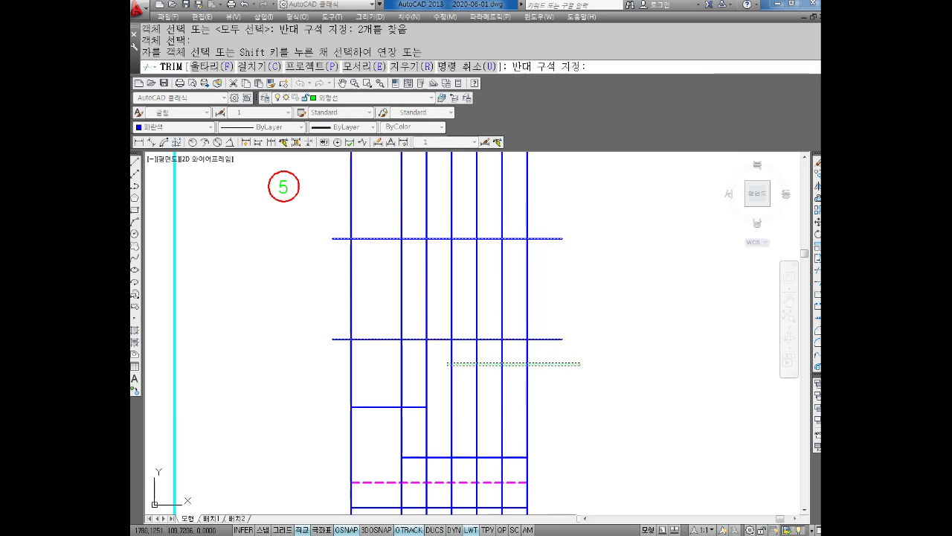
left_click(398, 372)
left_click(572, 218)
left_click(329, 210)
key("Escape")
- Trim the horizontal lines' right overhang and the stubs left of the rectangle
key("Return")
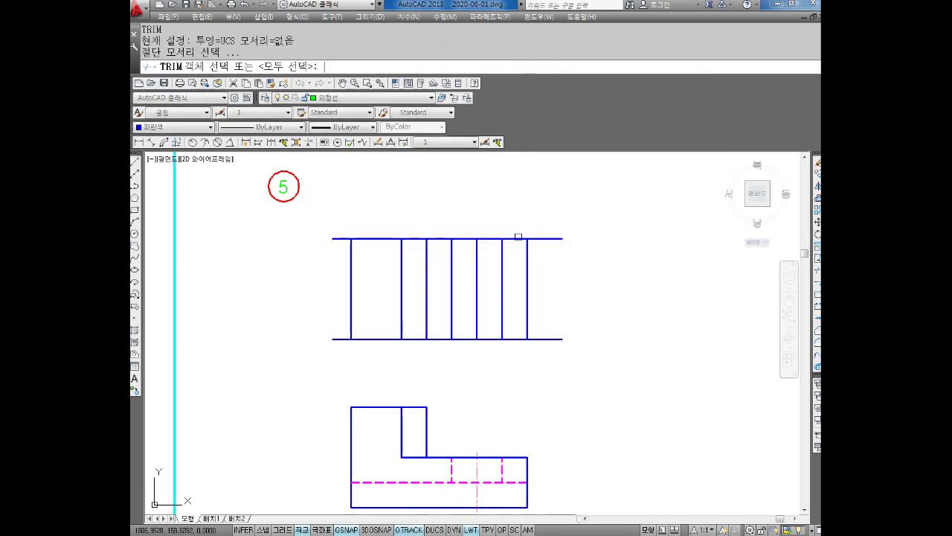
key("Return")
left_click(573, 219)
left_click(558, 368)
left_click(348, 231)
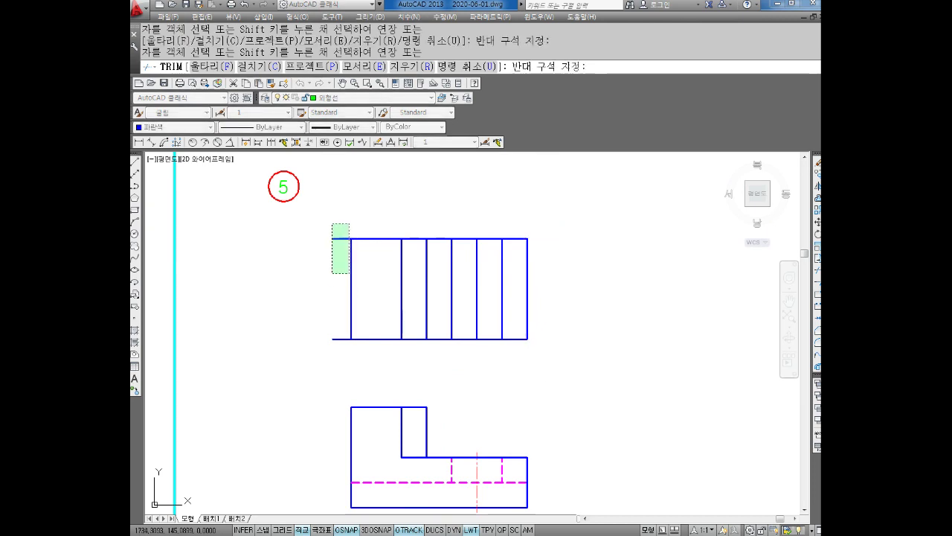
left_click(322, 347)
key("Escape")
middle_click_drag(432, 361, 417, 325)
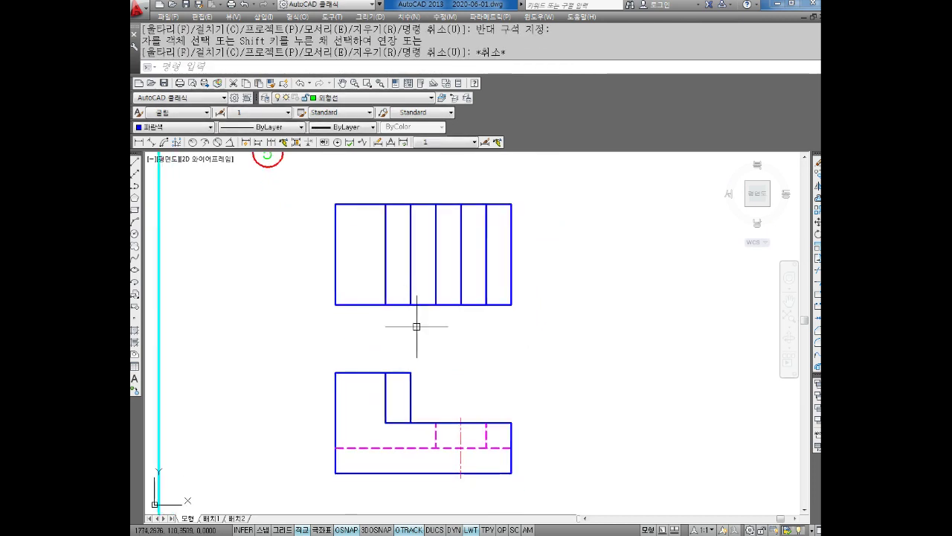
key("Escape")
key("Escape")
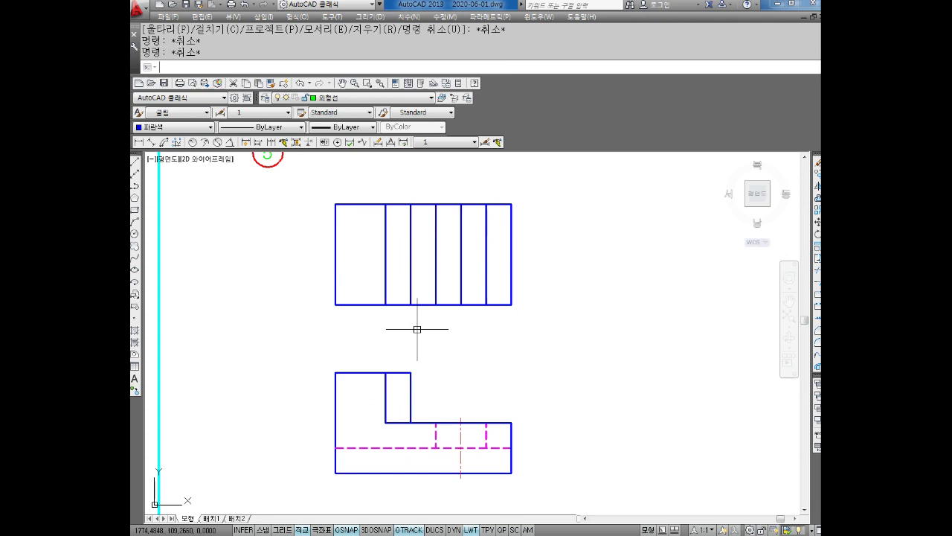
middle_click_drag(424, 290, 421, 301)
key("Escape")
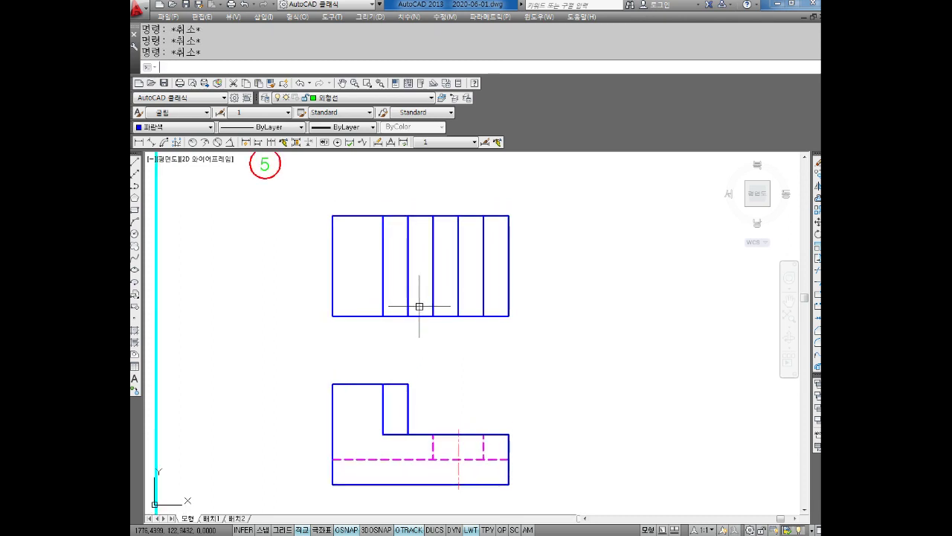
- Draw a horizontal line across the top view at mid-height
type("L")
key("Return")
left_click(333, 265)
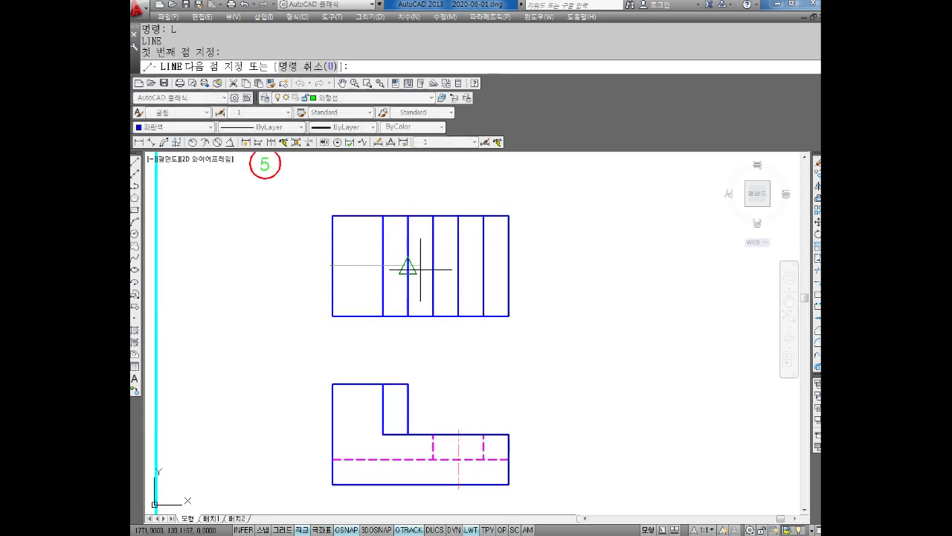
left_click(509, 265)
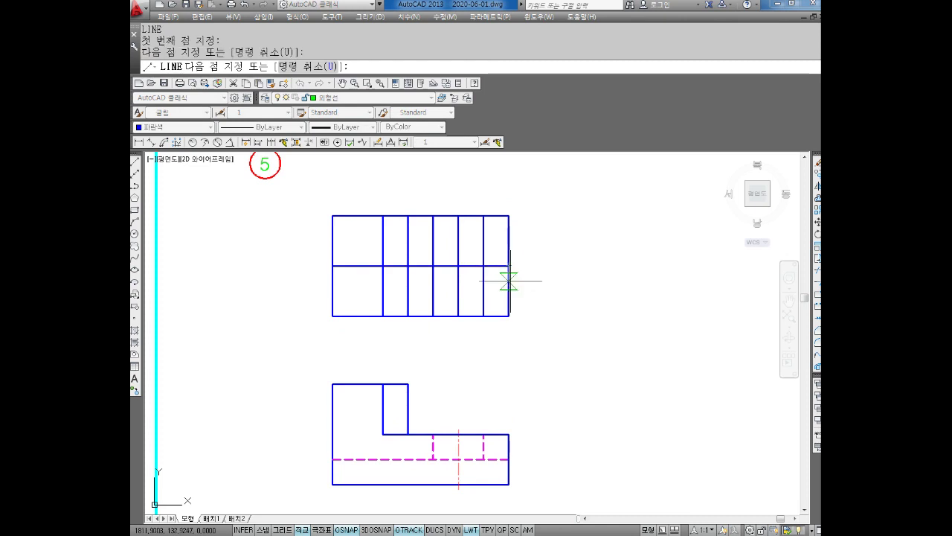
key("Escape")
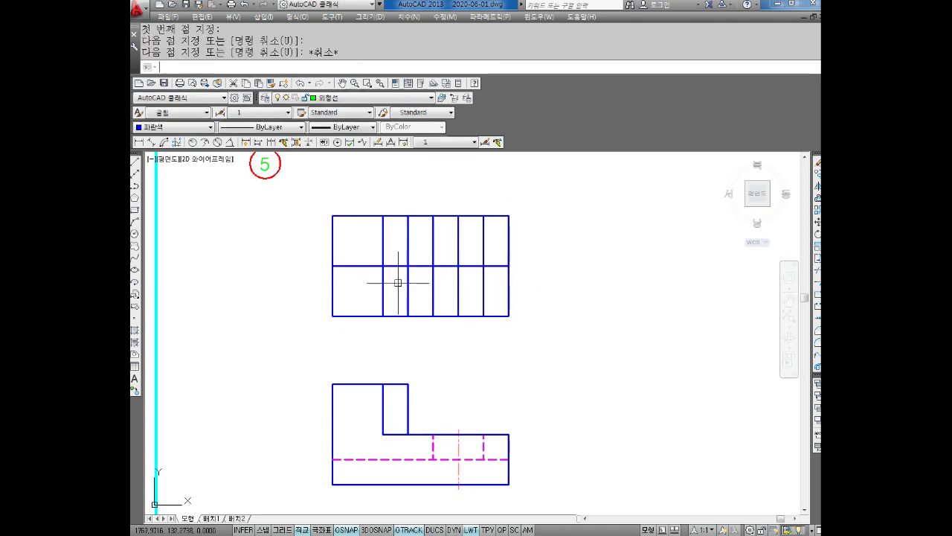
key("Escape")
- Trim the upper half of a vertical line and erase an extra vertical line
key("Return")
key("Return")
left_click_drag(394, 249, 362, 250)
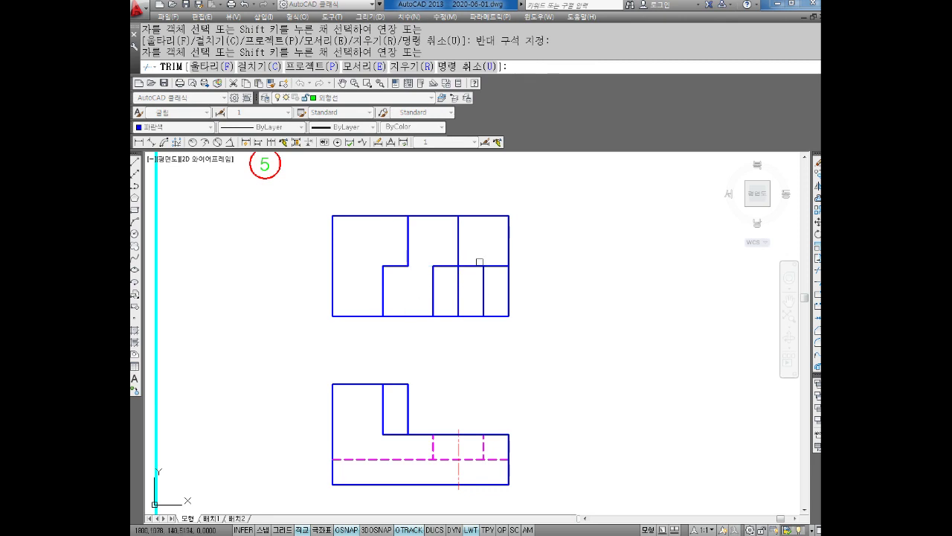
key("Escape")
left_click_drag(497, 285, 408, 299)
key("Delete")
key("Delete")
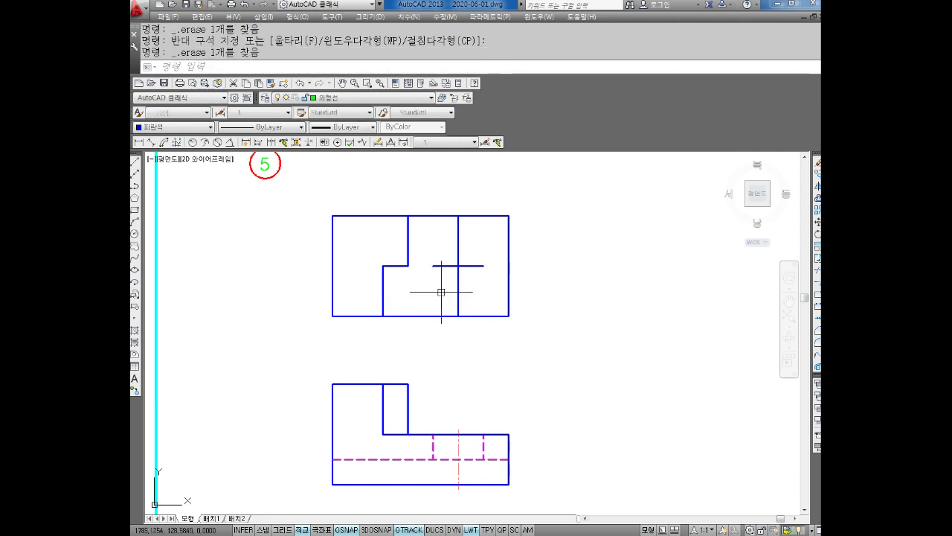
- Draw a radius-10 hole circle at the centre-line intersection in the top view
key("Escape")
key("Escape")
key("Escape")
key("Return")
left_click(458, 265)
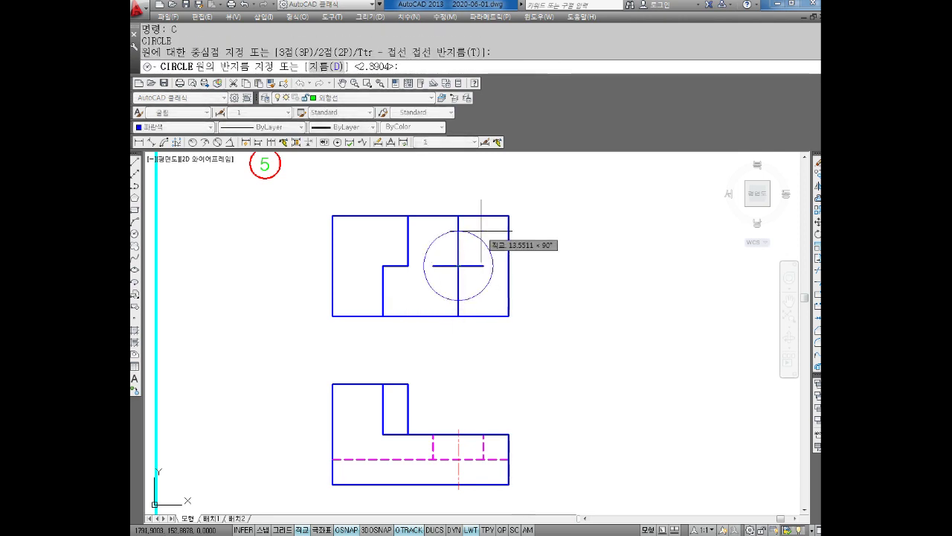
type("10")
key("Return")
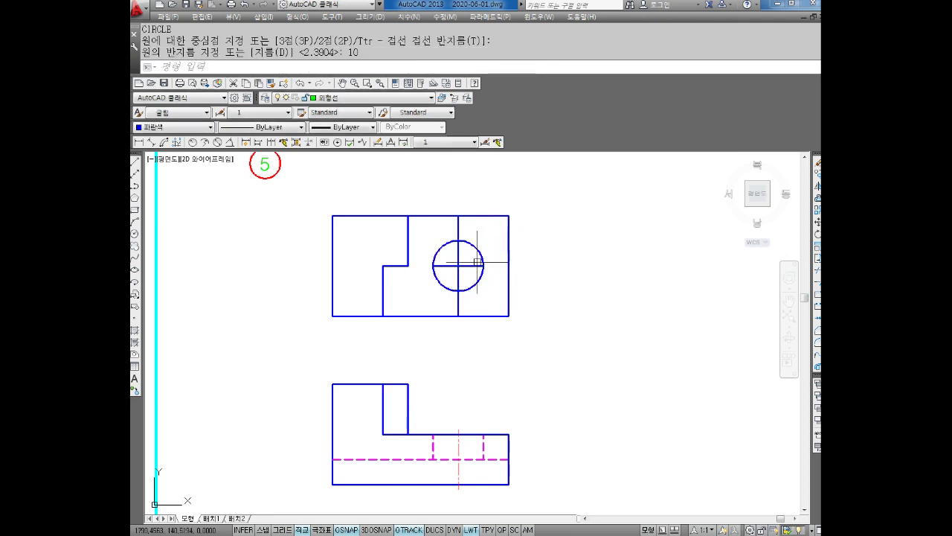
scroll(488, 268, "up", 3)
scroll(446, 272, "down", 2)
scroll(457, 279, "down", 1)
- Trim the hole's centre lines back outside the circle
key("Escape")
key("Escape")
type("tr")
key("Return")
key("Return")
left_click(440, 237)
left_click(483, 298)
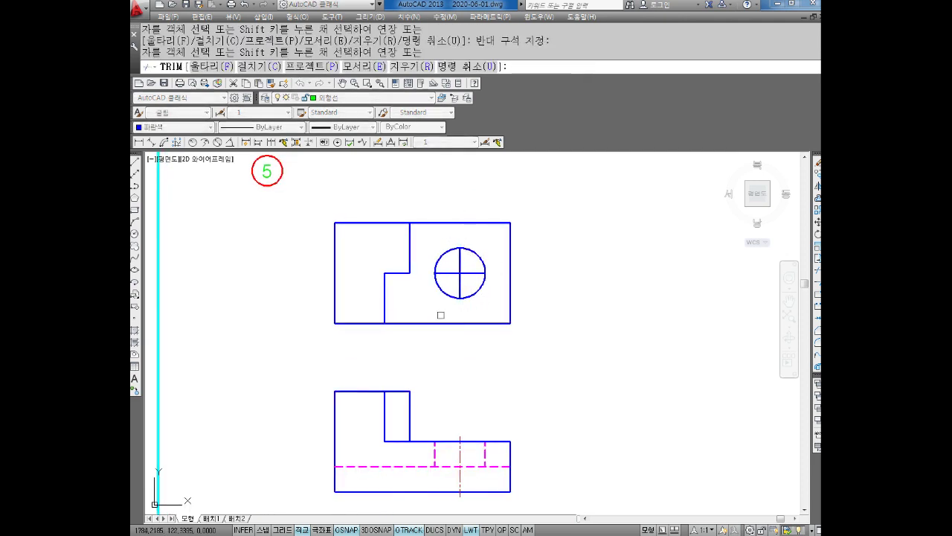
key("Escape")
- Try changing the layer and colour of the hole's centre lines, then abandon the change
left_click(490, 310)
left_click(425, 239)
left_click(329, 99)
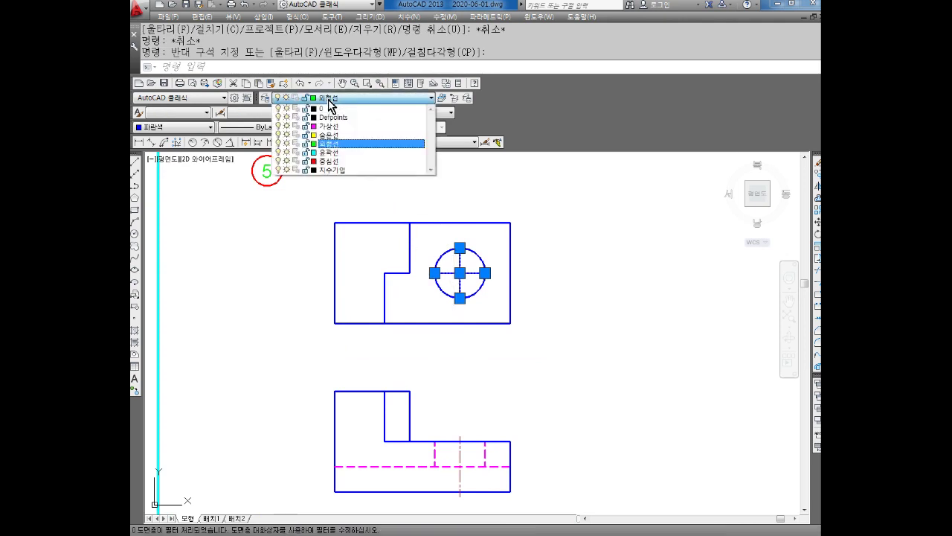
key("Escape")
key("Escape")
key("Escape")
left_click(470, 266)
left_click(450, 277)
left_click(170, 128)
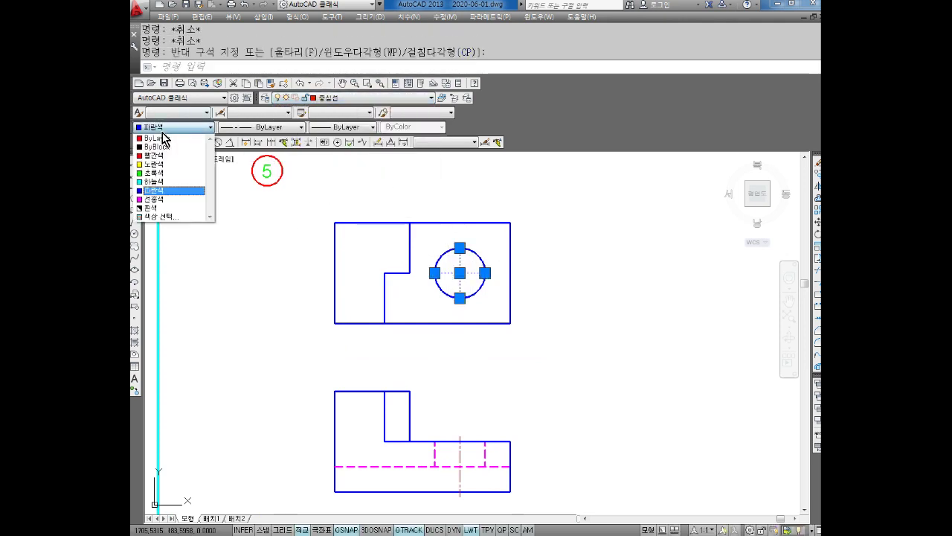
left_click(154, 155)
left_click(159, 128)
left_click(159, 137)
key("Escape")
key("Escape")
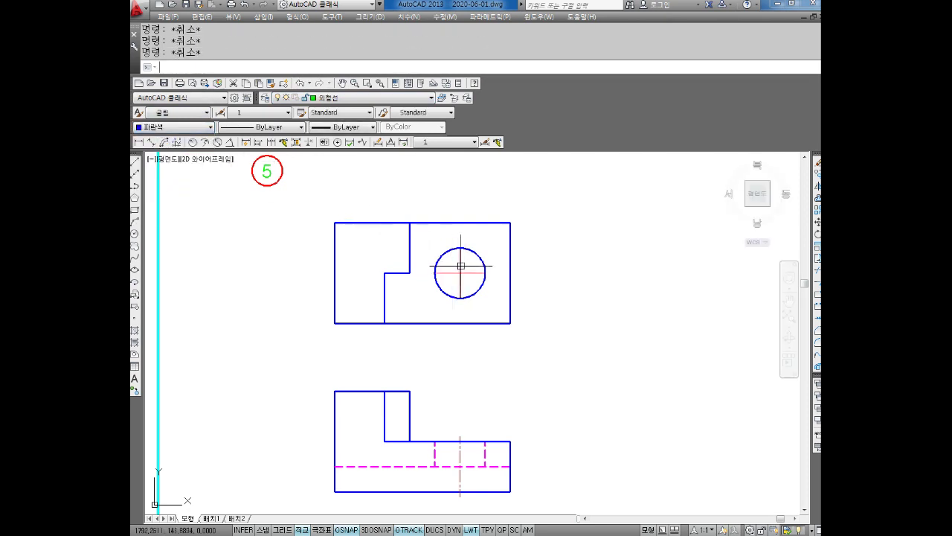
- Set the hole's two centre lines to linetype scale 0.5
left_click(467, 267)
left_click(450, 276)
key("ctrl+1")
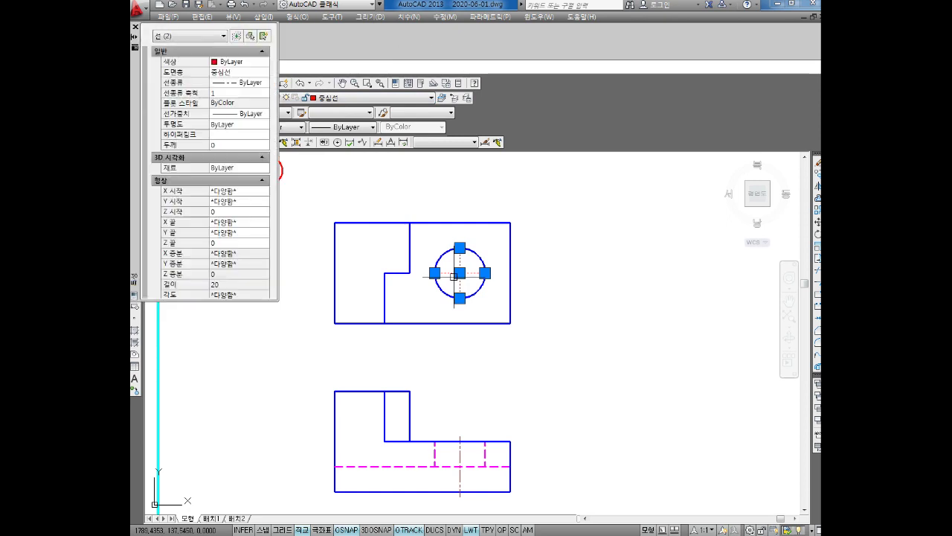
left_click(186, 93)
type("0.5")
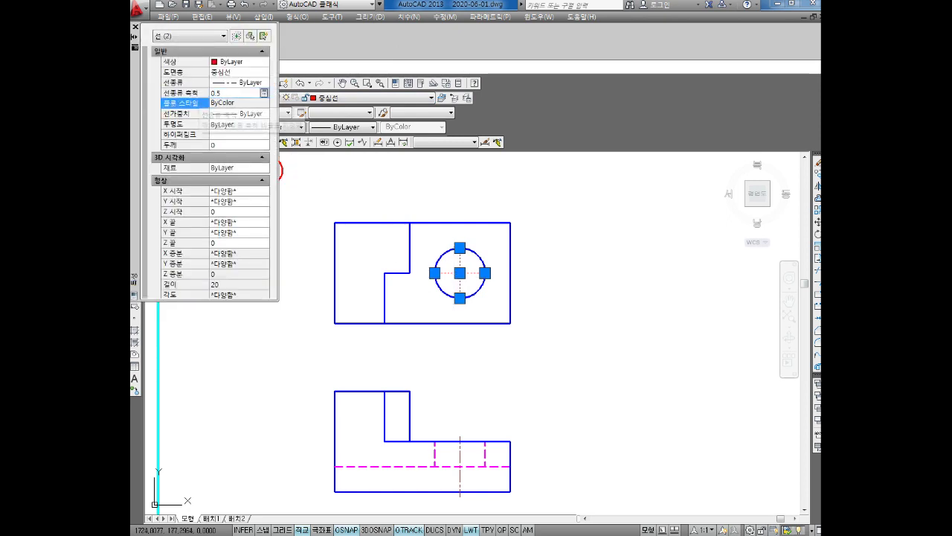
key("Escape")
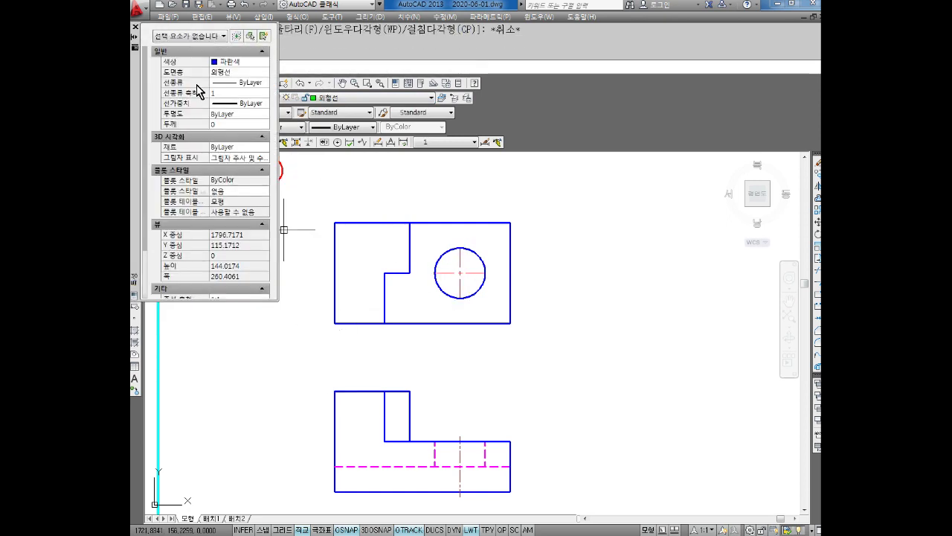
left_click(135, 27)
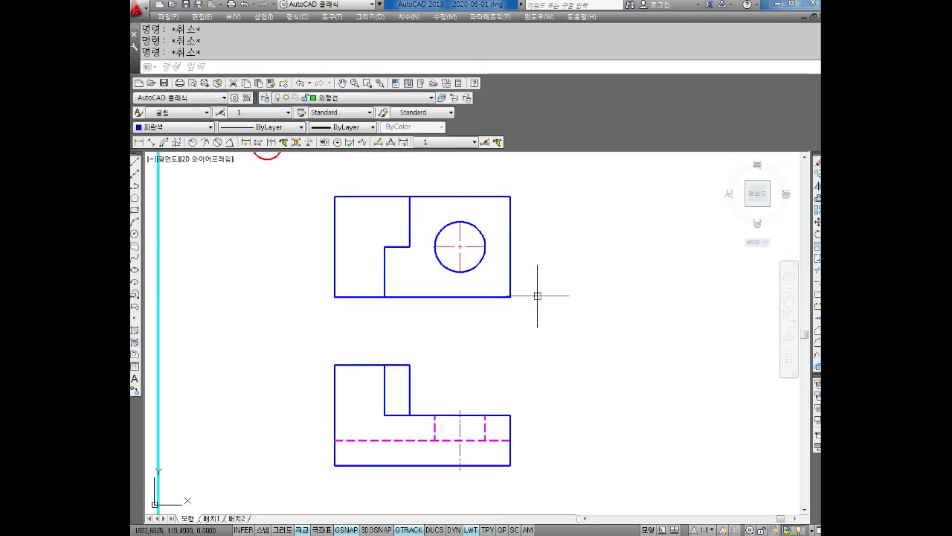
- Offset the top view's top and bottom edges 10 units inward
middle_click_drag(487, 255, 493, 270)
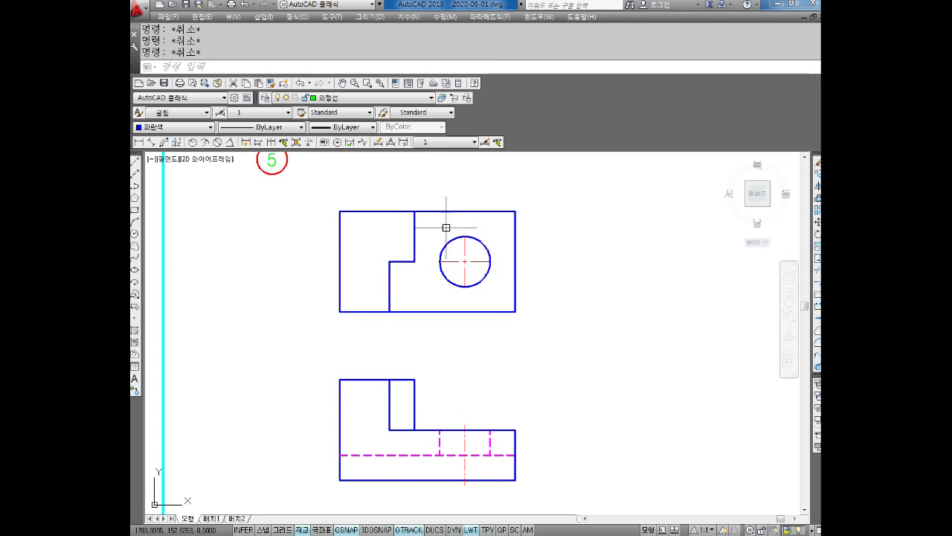
type("O")
key("Return")
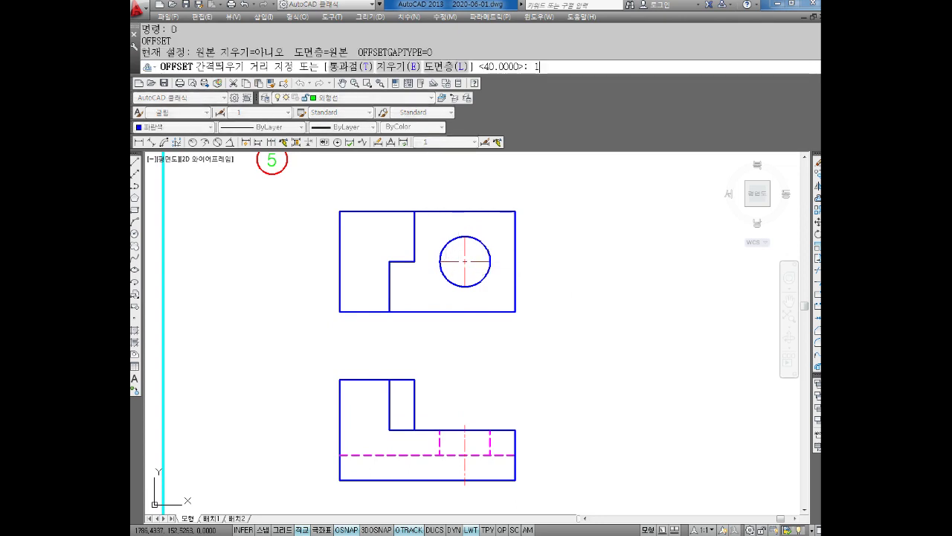
type("0")
key("Return")
left_click(446, 212)
left_click(436, 225)
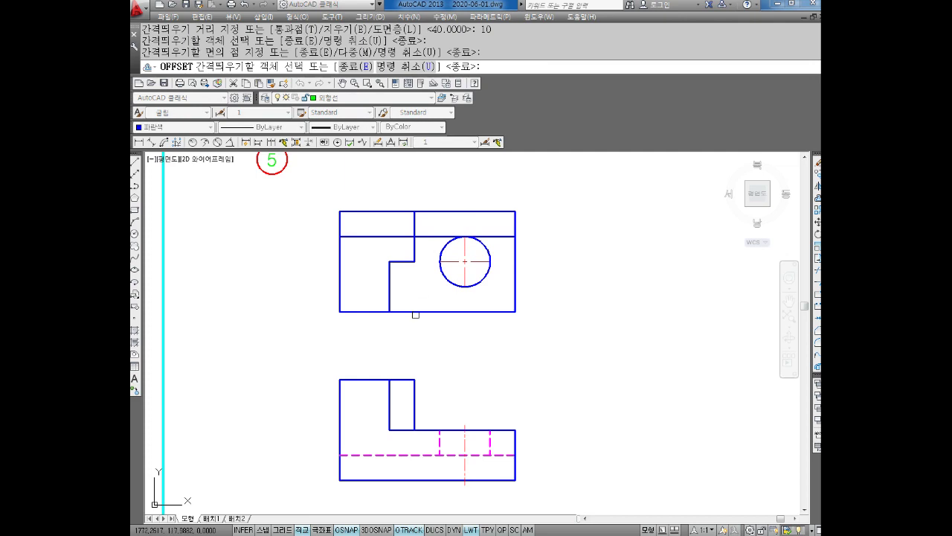
left_click(419, 311)
left_click(402, 283)
key("Escape")
- Put the two offset lines on layer 숨은선 and colour them magenta
left_click(372, 237)
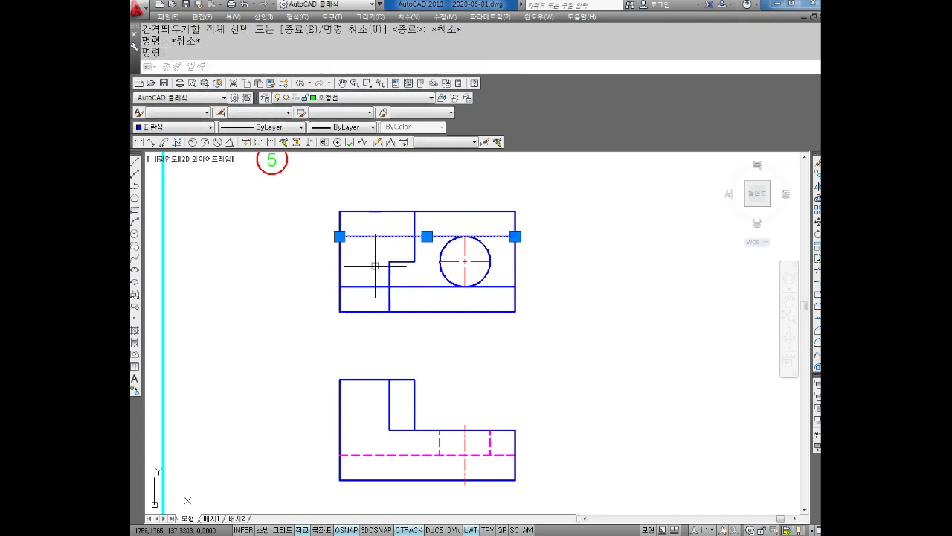
left_click(370, 286)
left_click(331, 97)
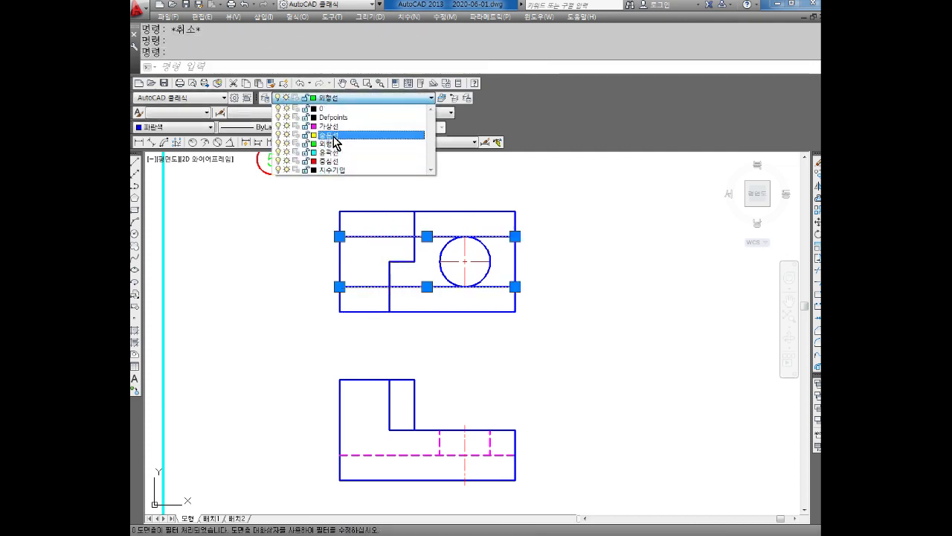
left_click(332, 135)
left_click(175, 126)
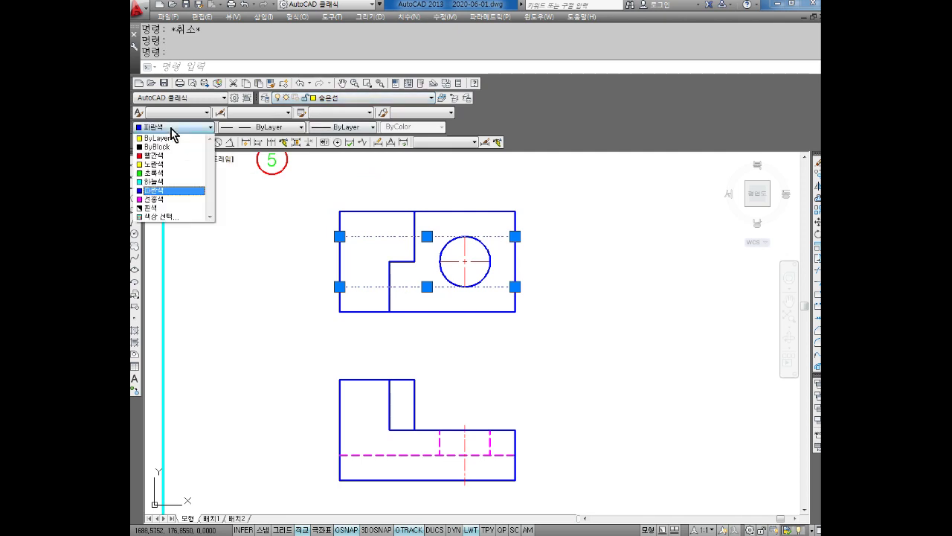
left_click(158, 197)
key("Escape")
key("Escape")
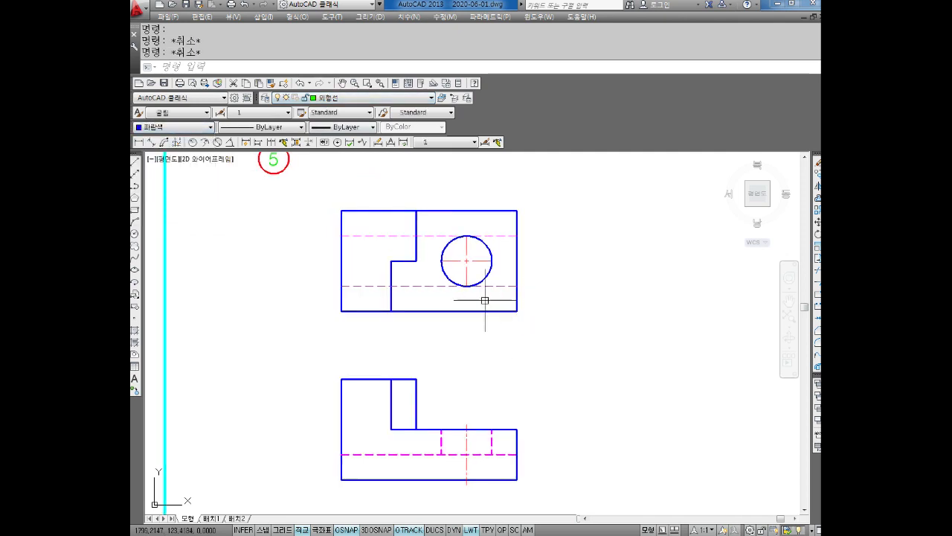
- Give the dashed hidden lines a thicker lineweight
left_click(500, 236)
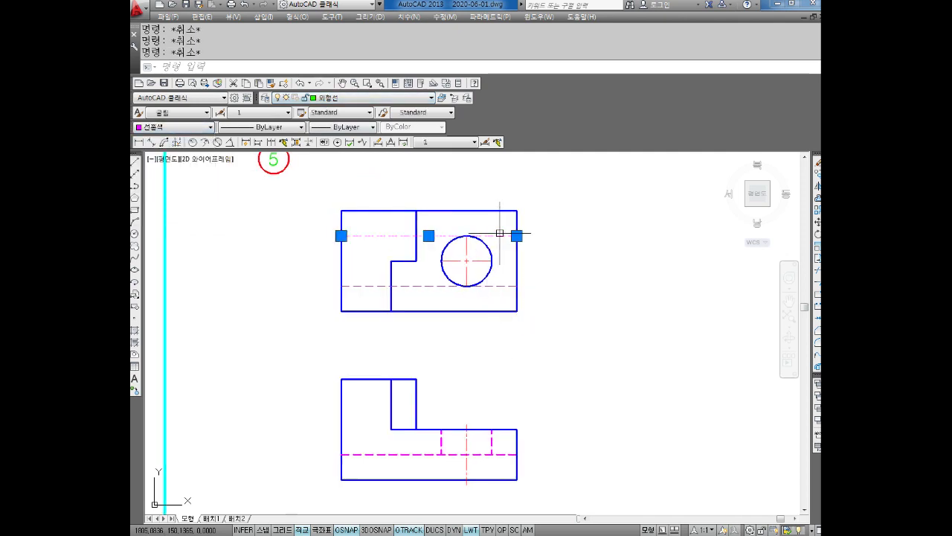
left_click(372, 127)
left_click(340, 250)
key("Escape")
key("Escape")
- Extend the horizontal centre line's right end and the vertical line's top end 2 units
scroll(472, 262, "up", 2)
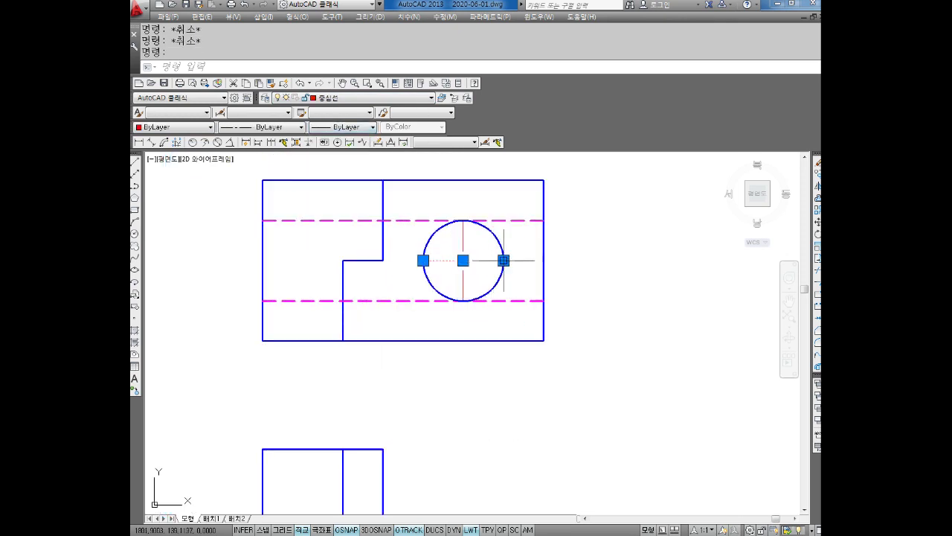
left_click(504, 260)
type("2")
key("Return")
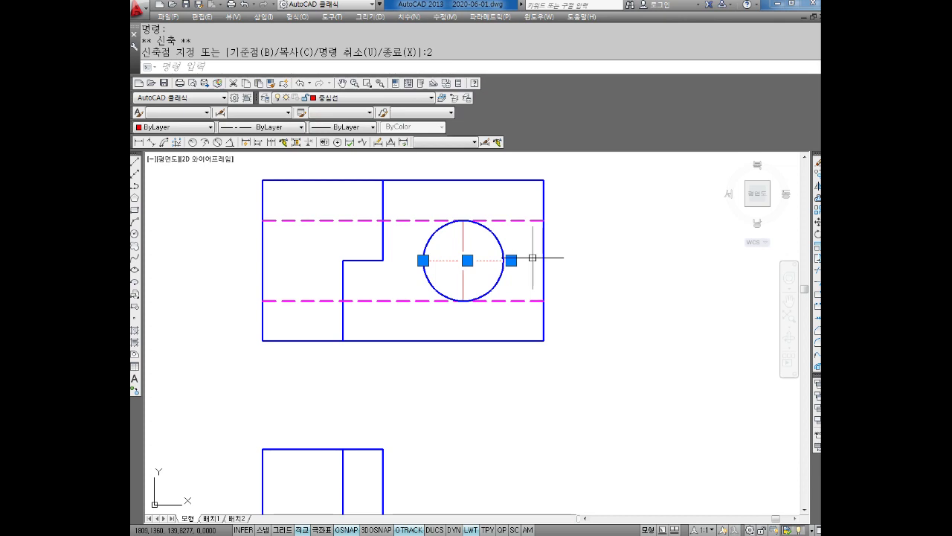
key("Escape")
key("Escape")
left_click(465, 237)
left_click(463, 220)
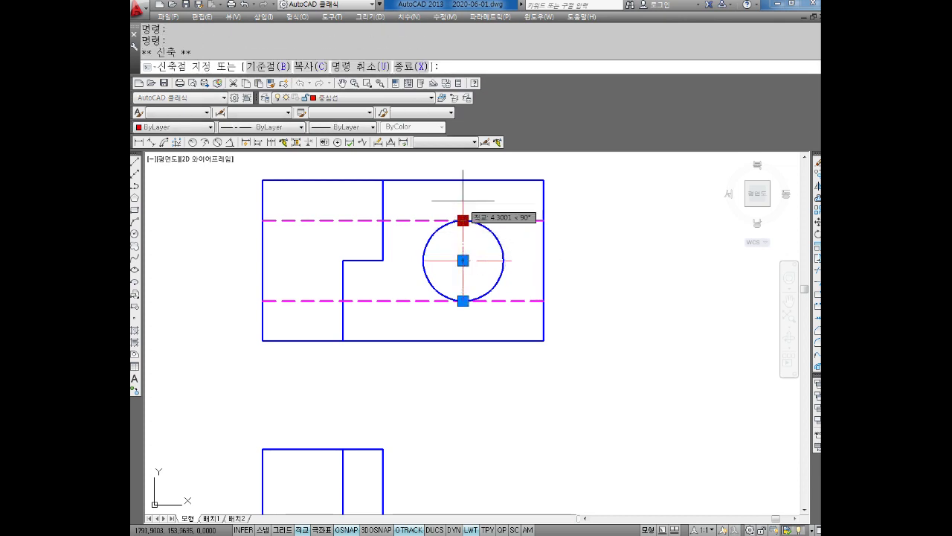
type("2")
key("Return")
key("Escape")
key("Escape")
- Extend the horizontal line's left end and the vertical line's bottom end 2 units
left_click(445, 260)
left_click(423, 260)
type("2")
key("Return")
key("Escape")
key("Escape")
left_click(461, 289)
left_click(463, 301)
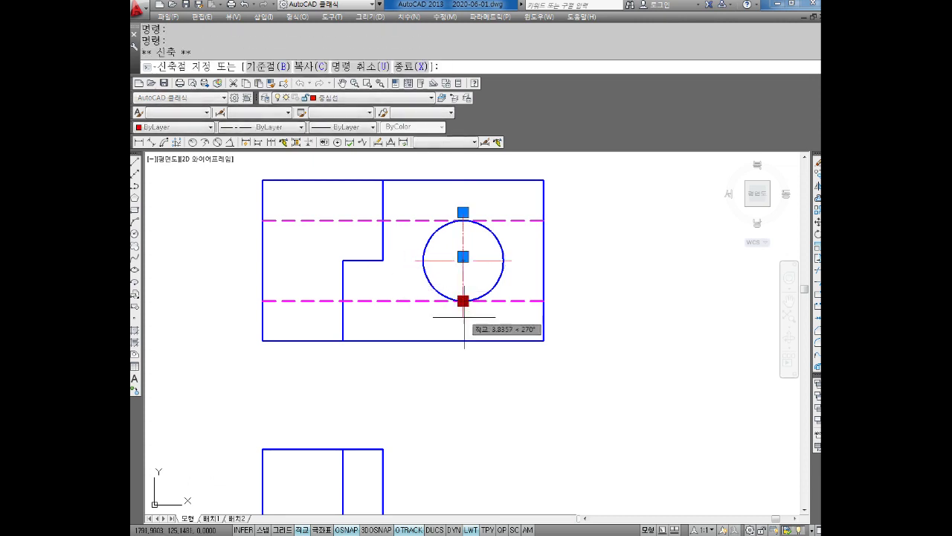
type("2")
key("Return")
key("Escape")
key("Escape")
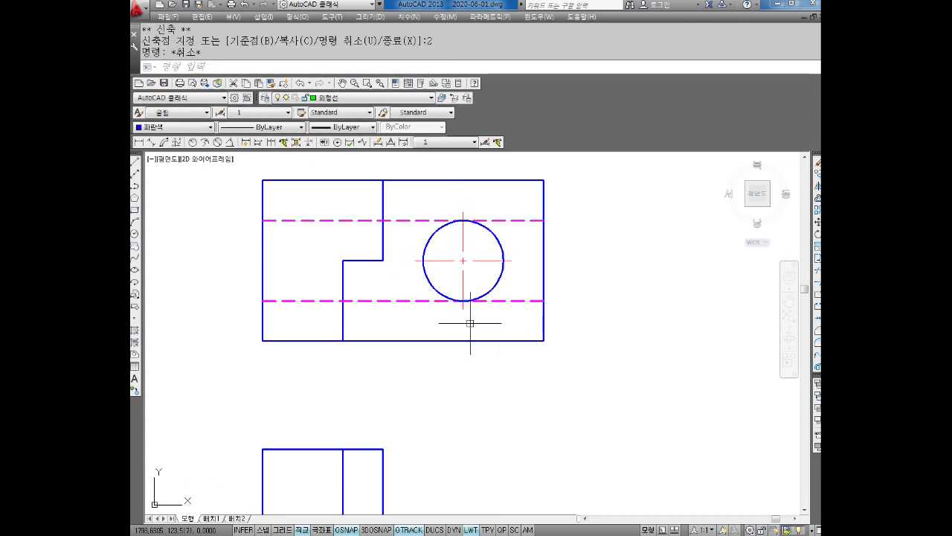
scroll(461, 324, "down", 1)
scroll(452, 298, "down", 1)
middle_click_drag(488, 352, 455, 330)
key("Escape")
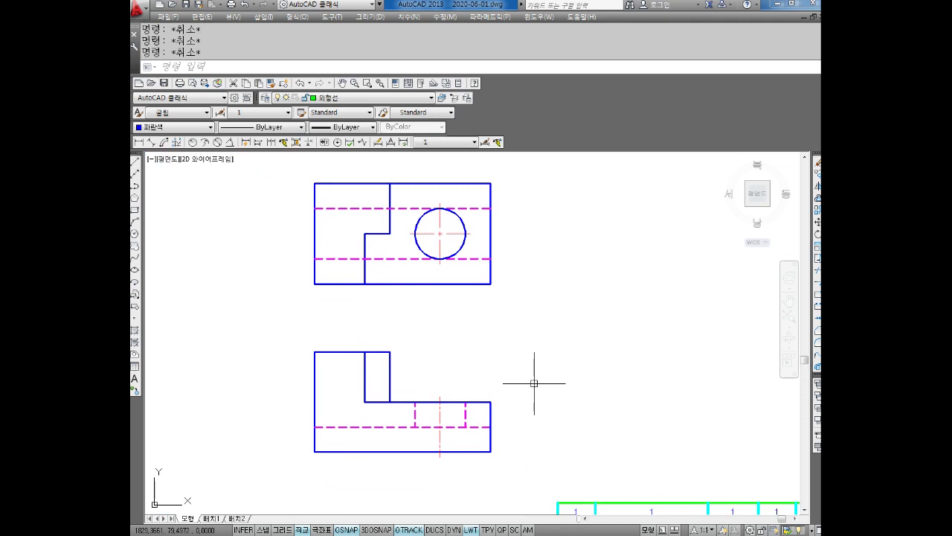
- Draw horizontal construction lines through the nine front- and top-view edges
mouse_move(533, 378)
middle_mouse_down()
mouse_move(497, 361)
mouse_move(521, 350)
middle_mouse_up()
key("Return")
type("H")
key("Return")
left_click(420, 451)
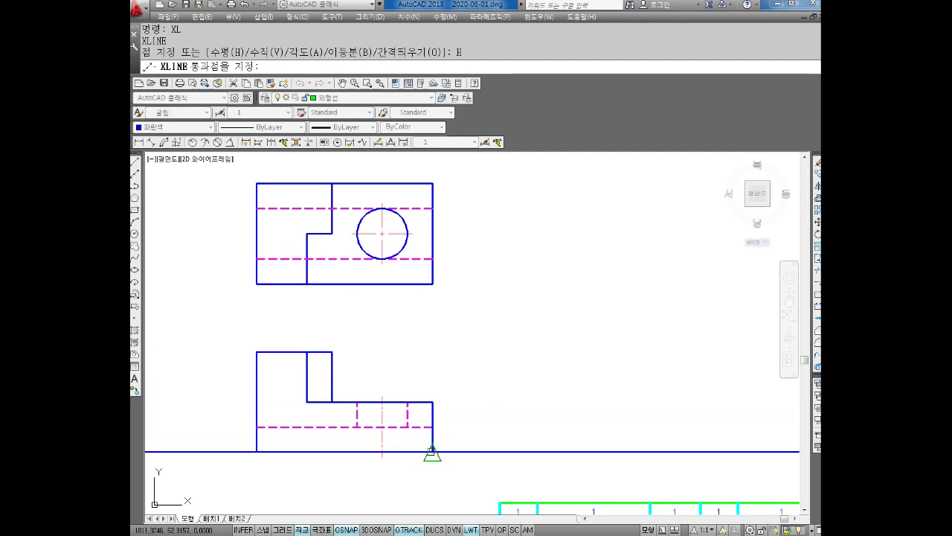
left_click(433, 427)
left_click(432, 402)
left_click(332, 351)
left_click(432, 284)
left_click(432, 259)
left_click(433, 233)
left_click(433, 208)
left_click(432, 183)
key("Escape")
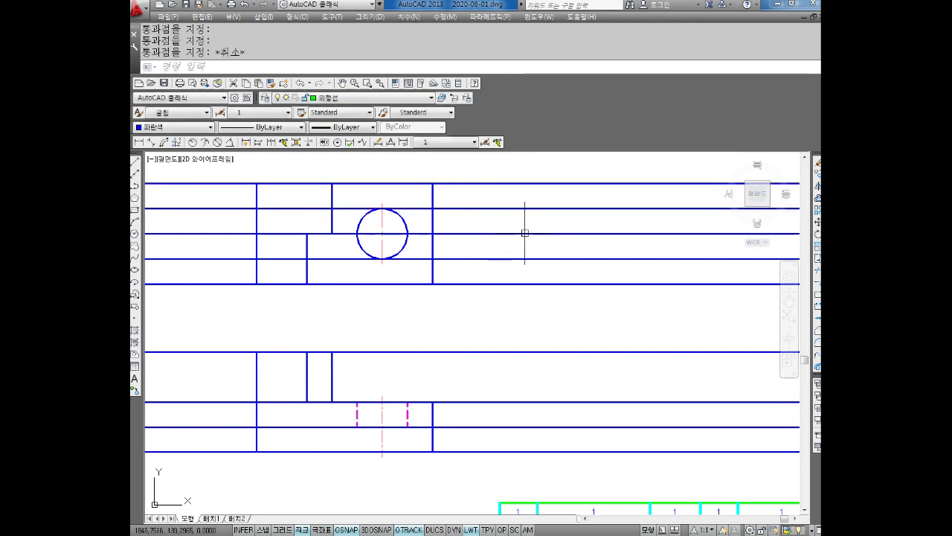
- Place a 45° construction line between the views with XL
type("XL")
key("Return")
type("A")
key("Return")
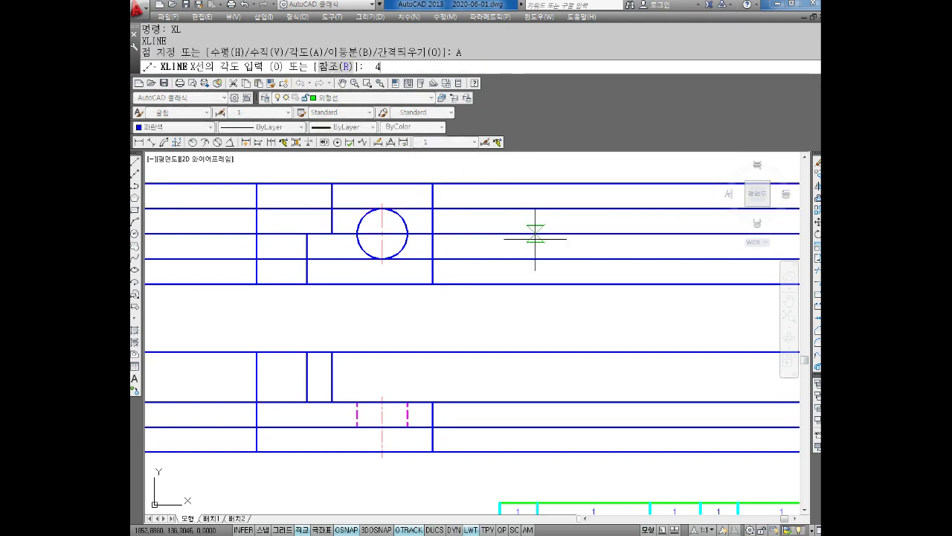
type("5")
key("Return")
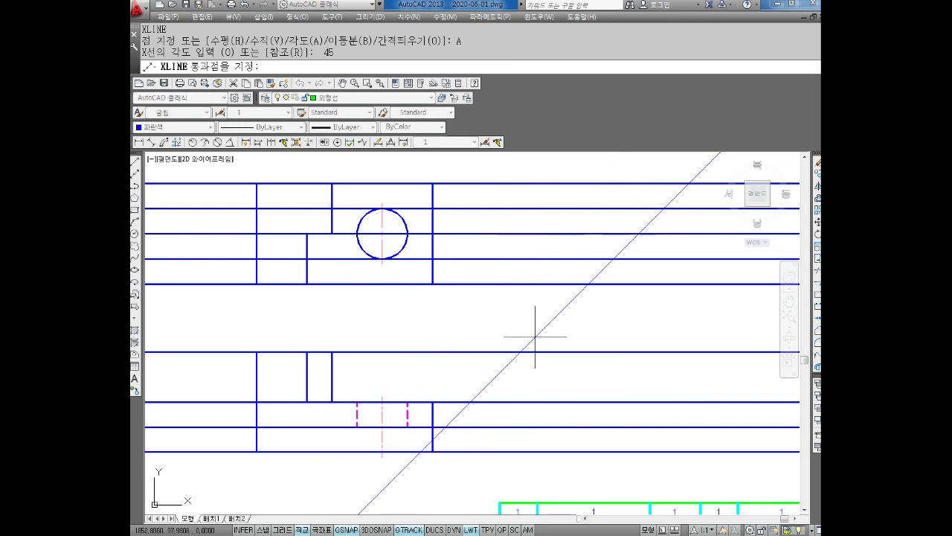
left_click(470, 336)
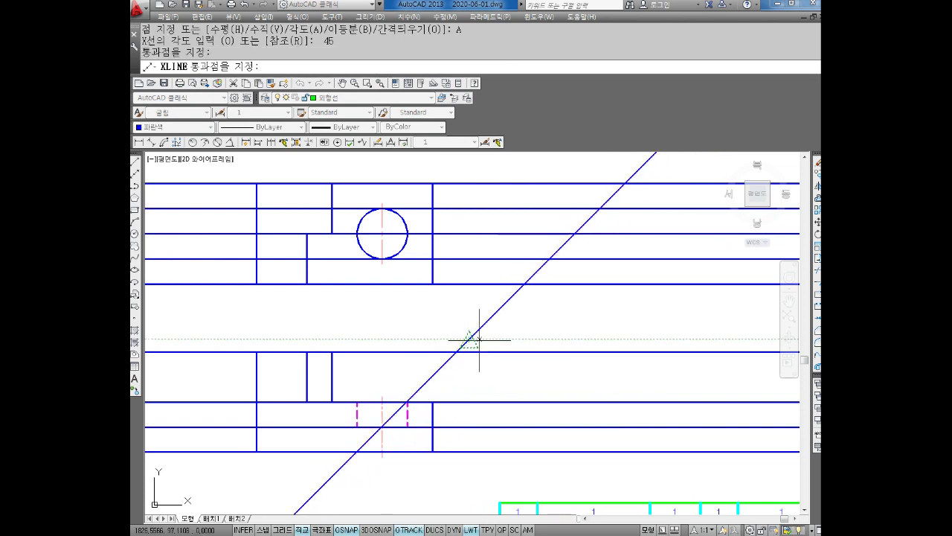
middle_click_drag(470, 336, 425, 331)
key("Escape")
- Drop vertical construction lines from the four crossings on the 45° line
key("Return")
type("V")
key("Return")
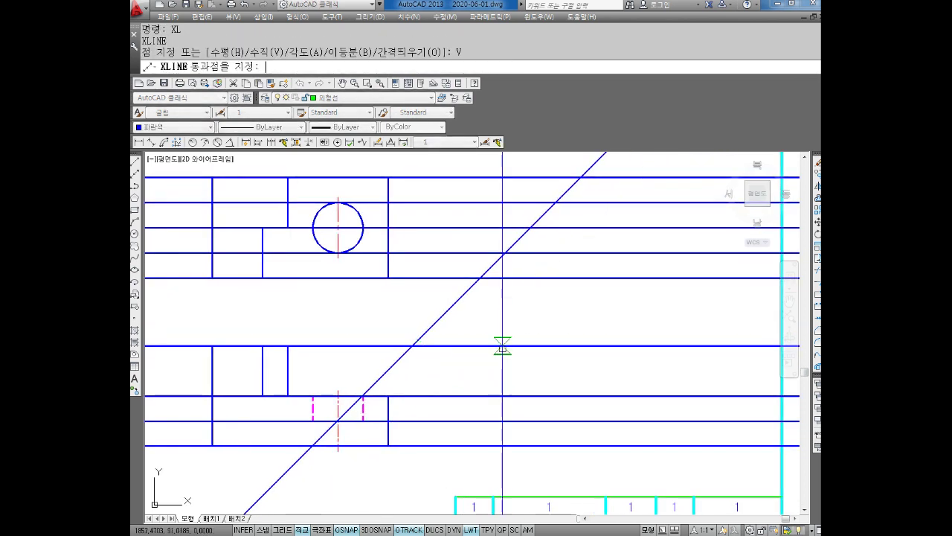
left_click(480, 277)
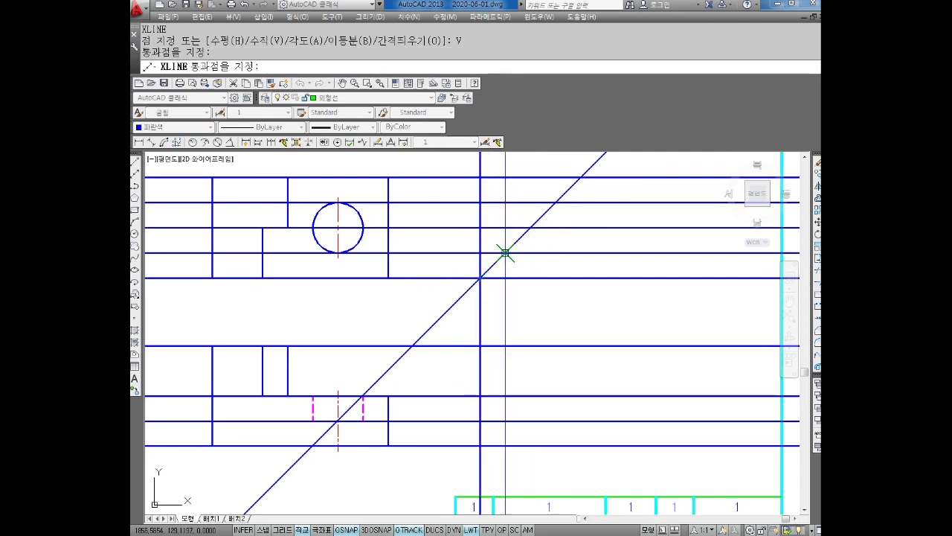
left_click(505, 253)
left_click(531, 227)
left_click(556, 202)
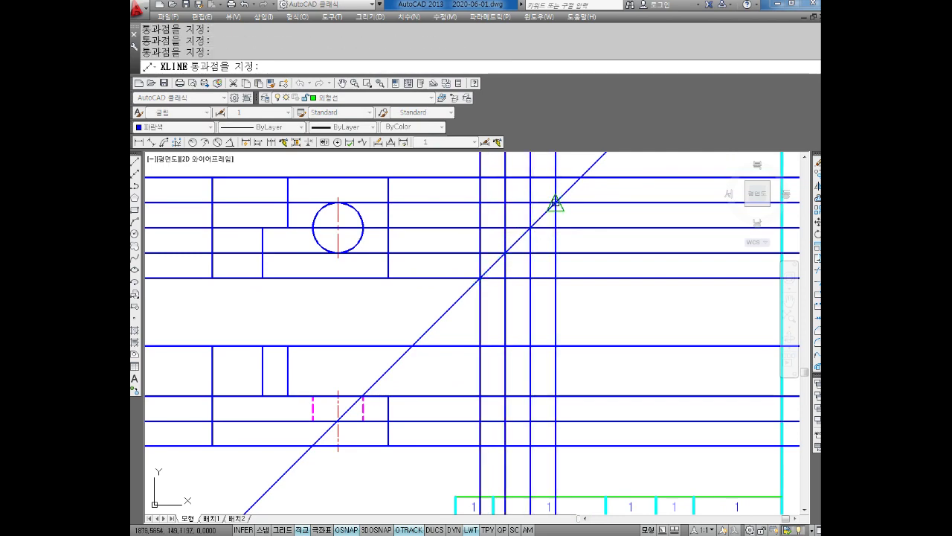
key("Escape")
scroll(551, 342, "up", 2)
scroll(543, 338, "down", 3)
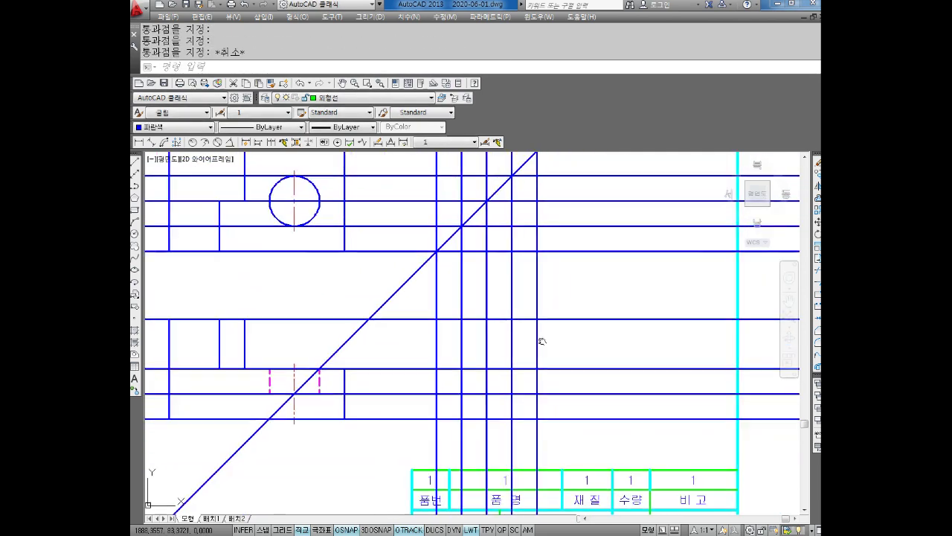
scroll(483, 347, "up", 1)
- Draw a radius-33 circle right of the front view
type("c")
key("Return")
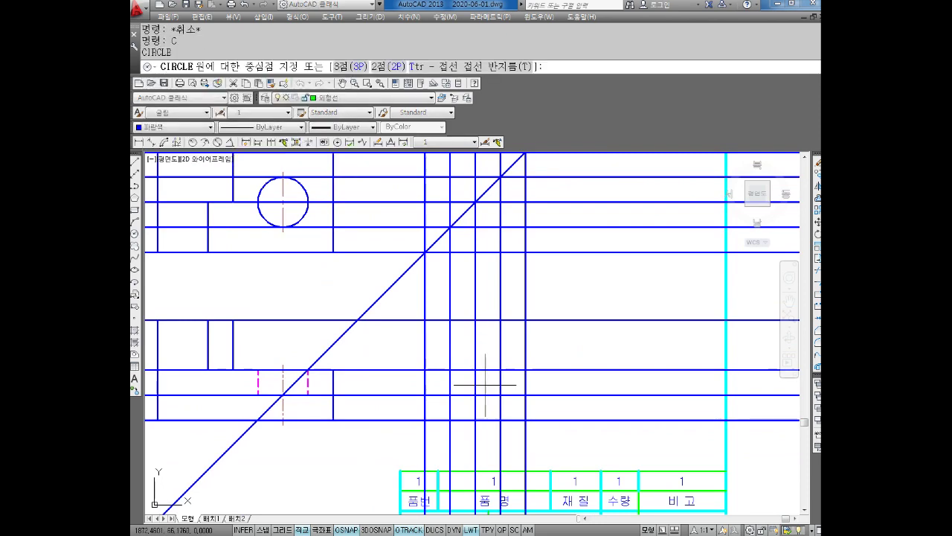
left_click(481, 371)
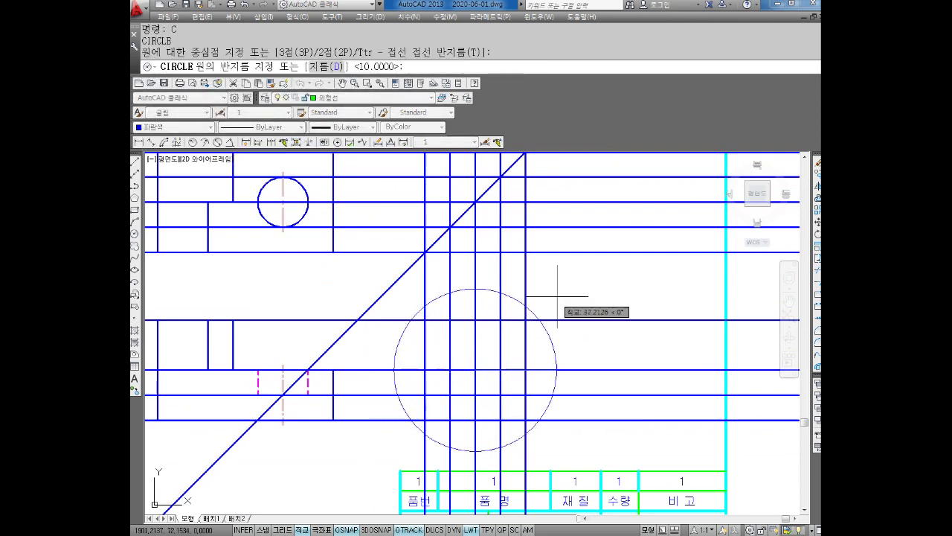
type("33")
key("Return")
key("Escape")
scroll(565, 305, "down", 3)
key("Escape")
scroll(548, 319, "up", 1)
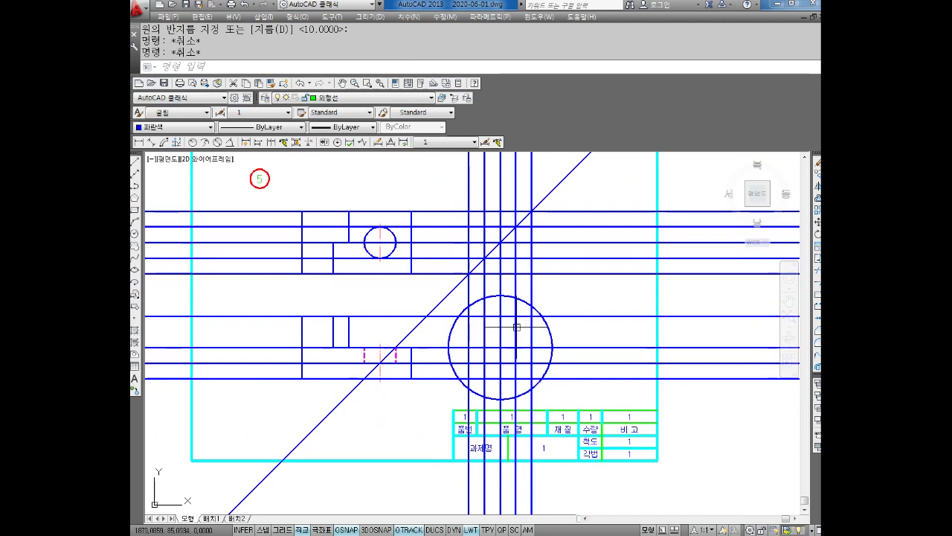
middle_click_drag(527, 333, 535, 336)
key("Escape")
- Trim the construction lines back to the circle boundary
key("Return")
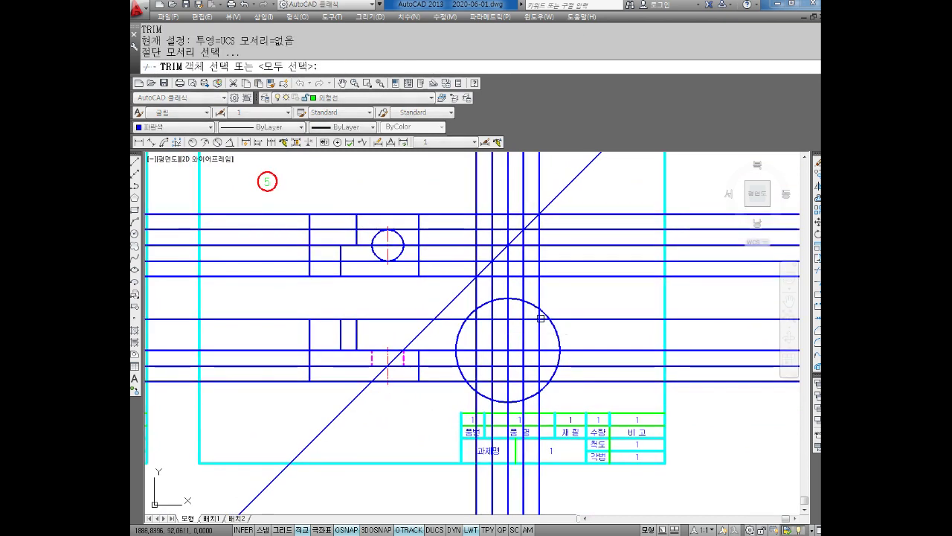
left_click(548, 314)
key("Return")
left_click(599, 302)
left_click(587, 375)
left_click(586, 475)
left_click(504, 492)
left_click(448, 297)
left_click(425, 396)
left_click(551, 286)
key("Escape")
- Erase the leftover construction lines and the 45° diagonal
left_click(470, 199)
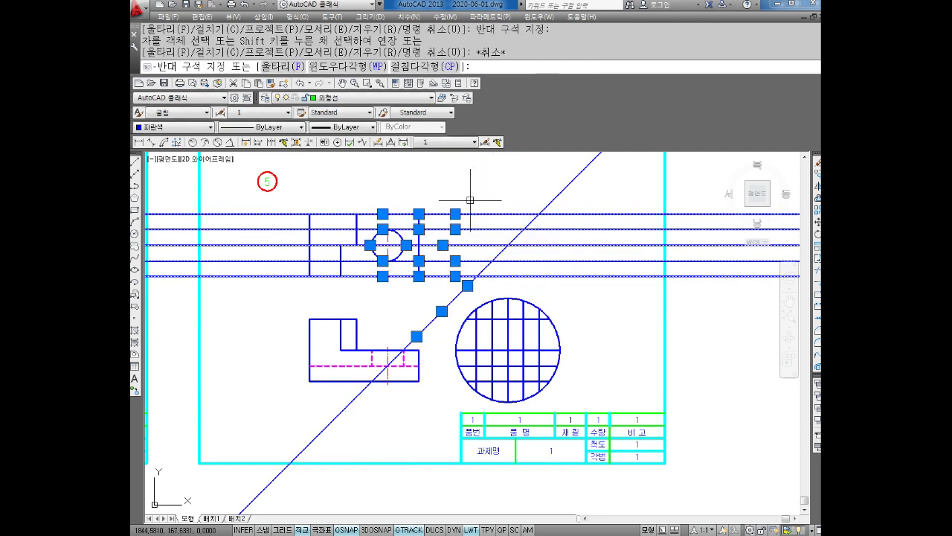
key("Escape")
key("Escape")
left_click(532, 282)
left_click(473, 190)
key("Escape")
key("Escape")
left_click(570, 288)
left_click(477, 192)
key("Delete")
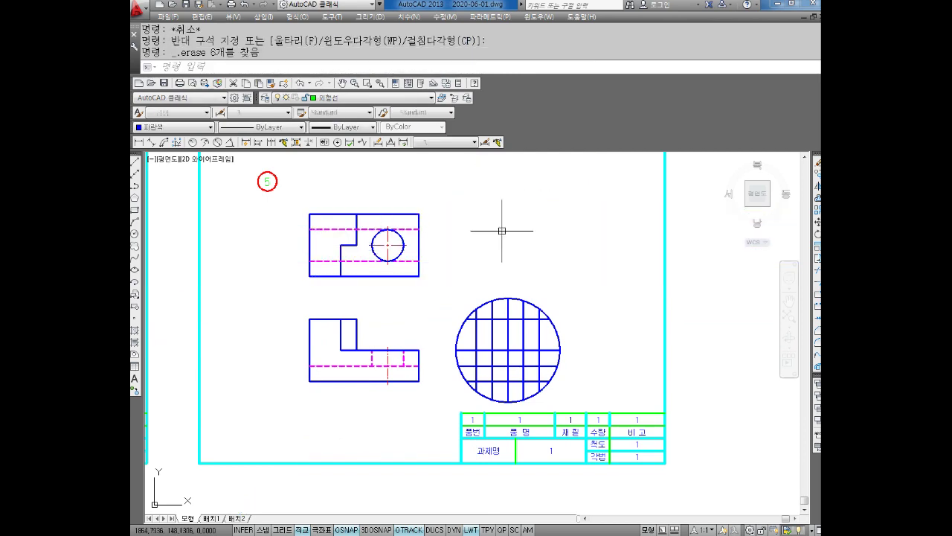
scroll(487, 219, "up", 1)
scroll(501, 283, "up", 2)
left_click(502, 283)
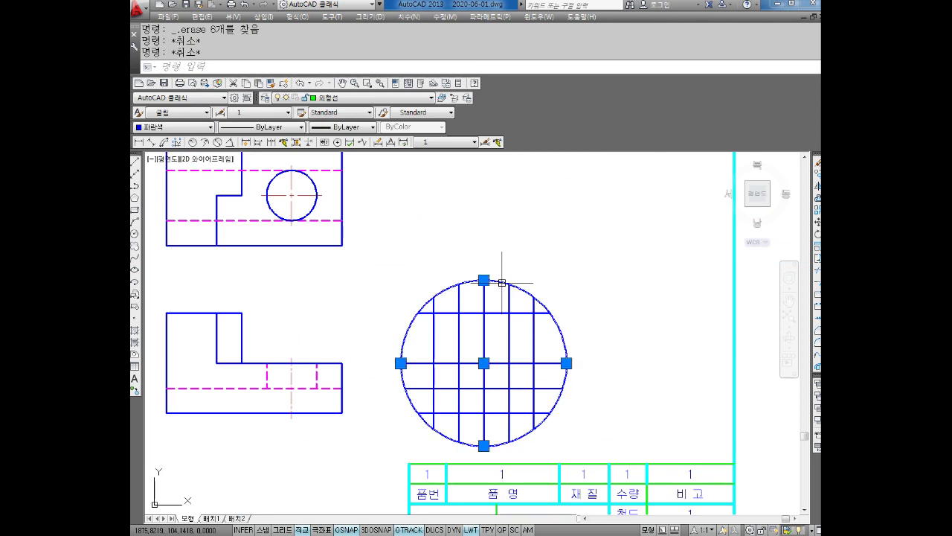
- Delete the radius-33 helper circle
key("Escape")
left_click(496, 281)
key("Delete")
type("tr")
key("Return")
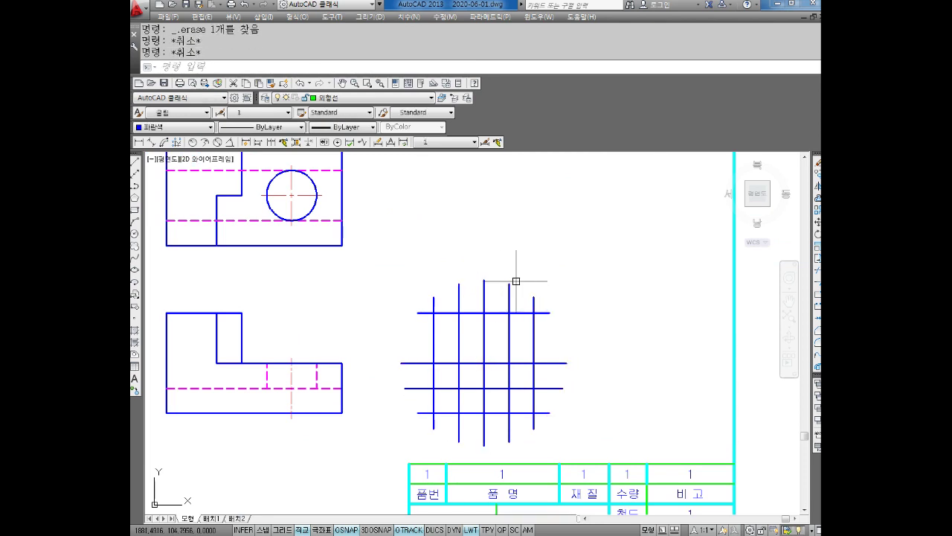
key("Return")
left_click(565, 258)
key("Escape")
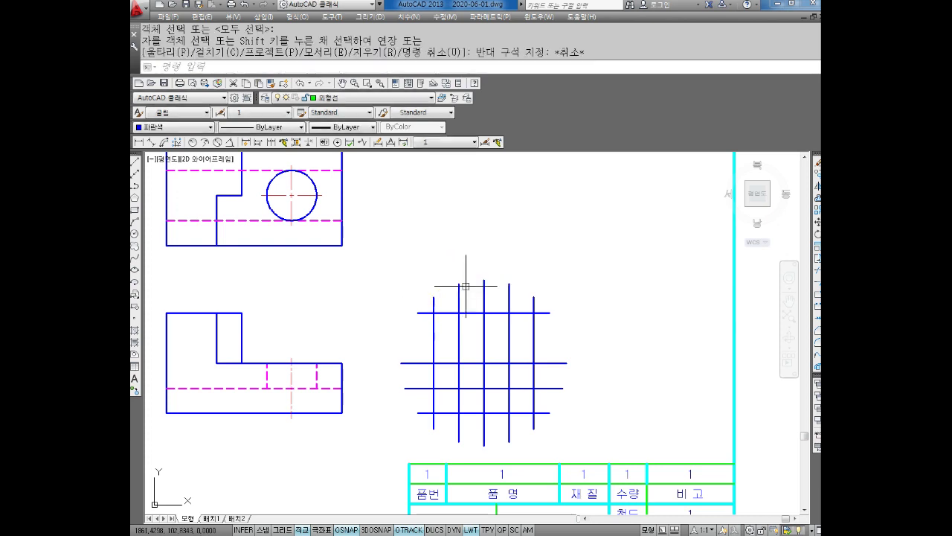
key("Escape")
key("Escape")
- Trim the grid stubs sticking out on the top, right, bottom and left sides
type("tr")
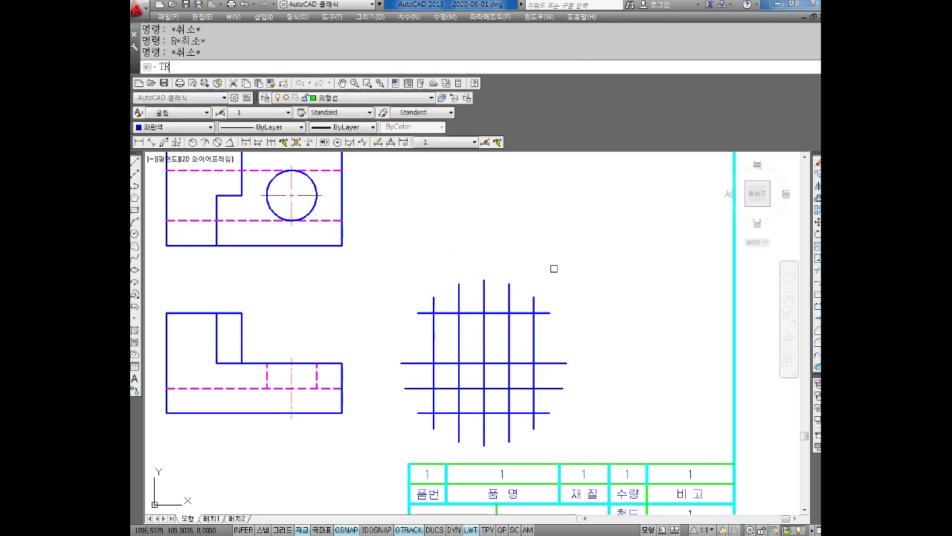
key("Return")
key("Return")
left_click(560, 261)
left_click(409, 304)
left_click(551, 275)
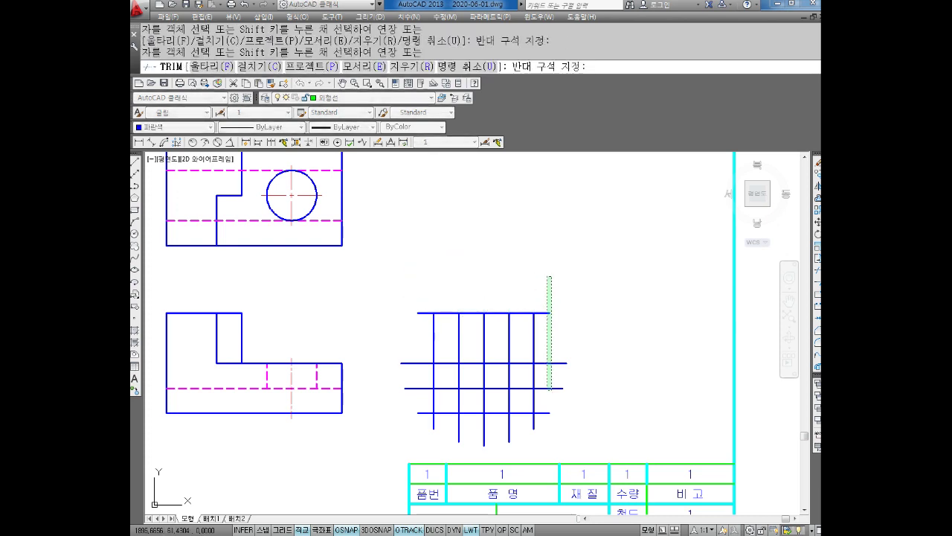
left_click(543, 438)
left_click(558, 429)
left_click(400, 455)
left_click(428, 297)
left_click(408, 425)
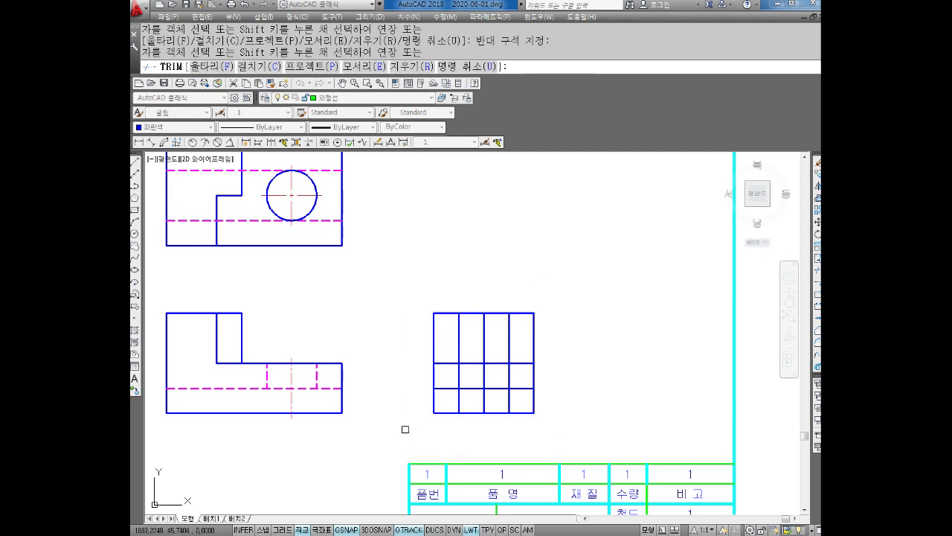
key("Escape")
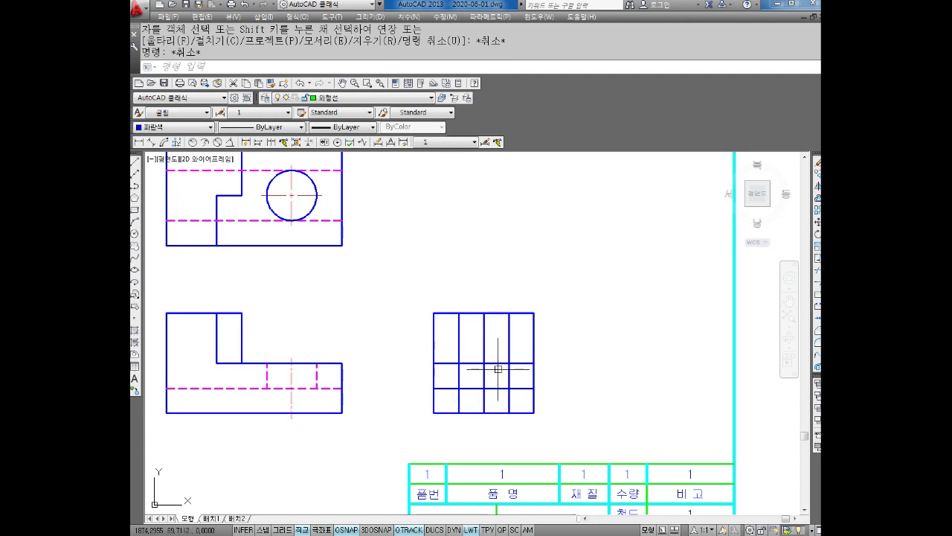
- Trim inner dividers to merge the top cells and remove the middle cells' bottom edges
scroll(506, 364, "up", 2)
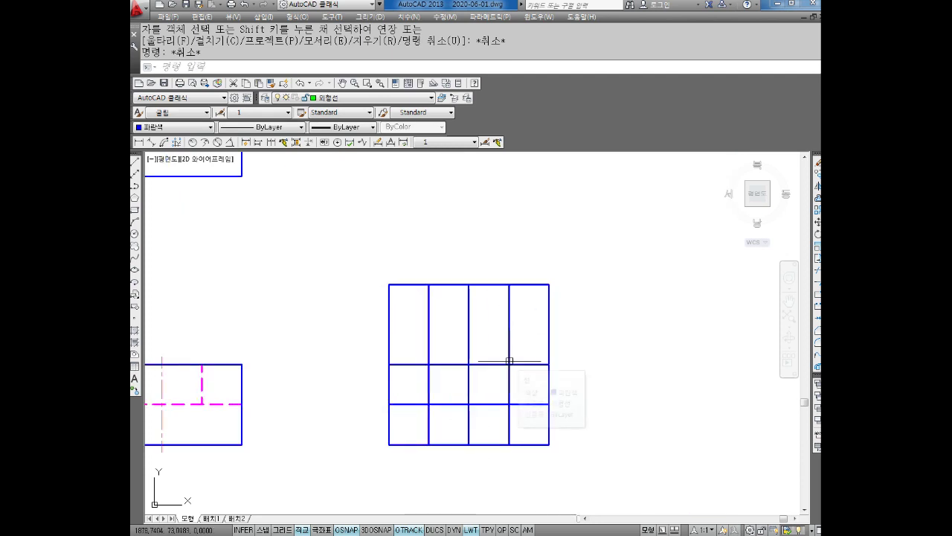
key("Escape")
key("Escape")
type("tr")
key("Return")
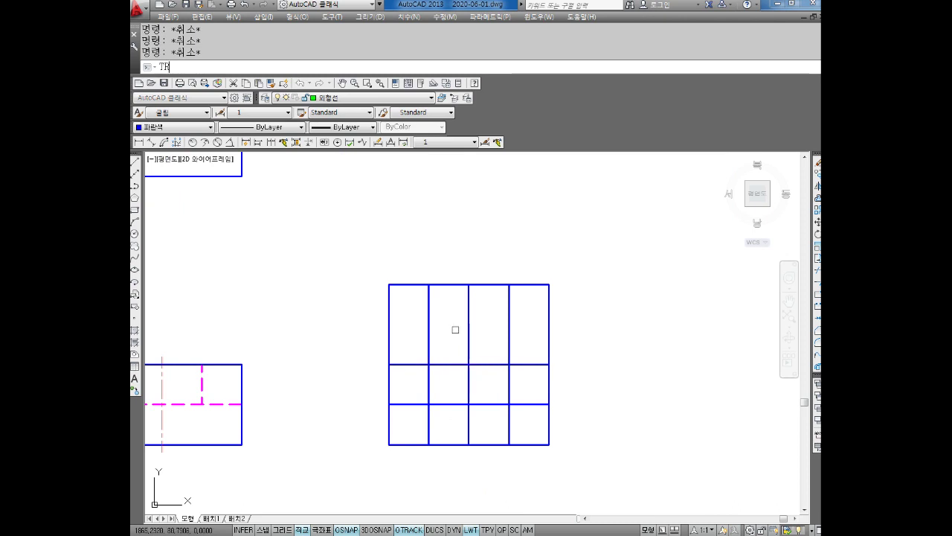
key("Return")
left_click(459, 304)
left_click(412, 353)
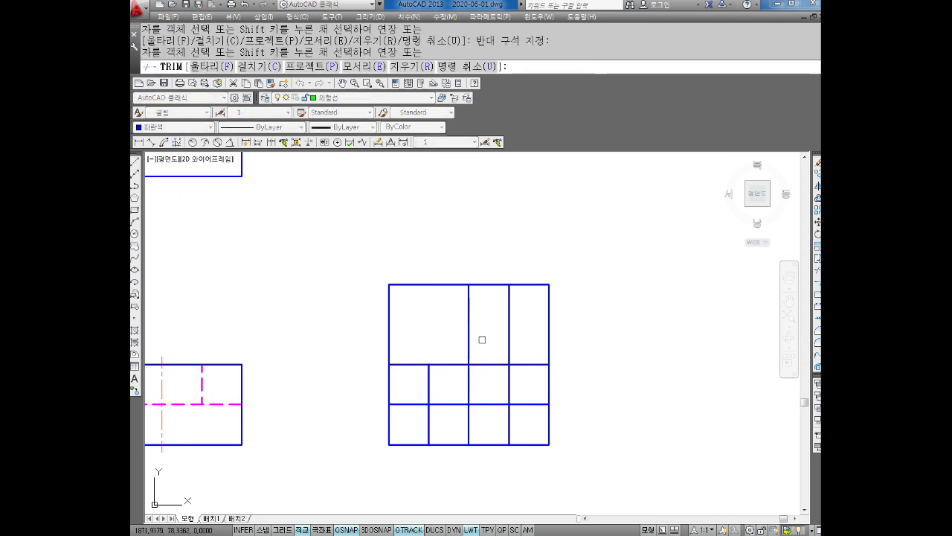
left_click(525, 315)
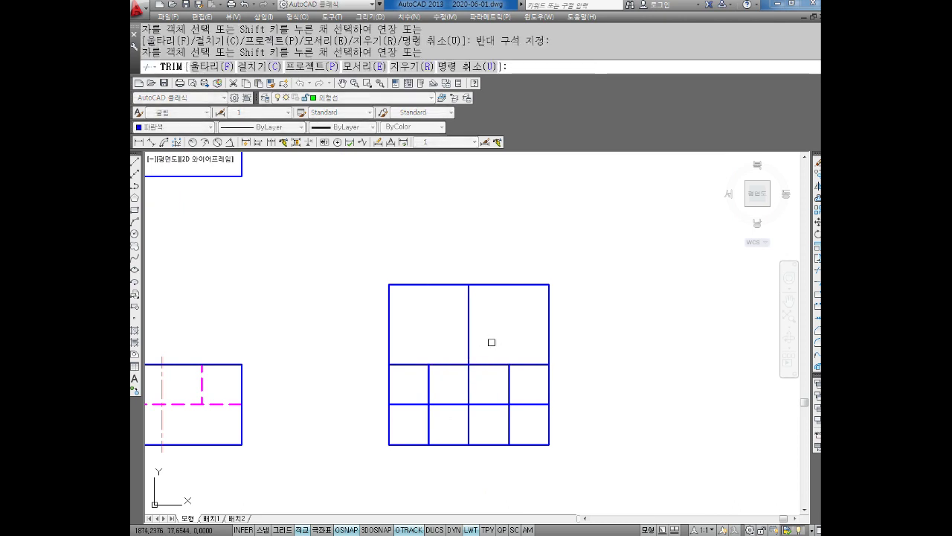
left_click(478, 445)
left_click(469, 447)
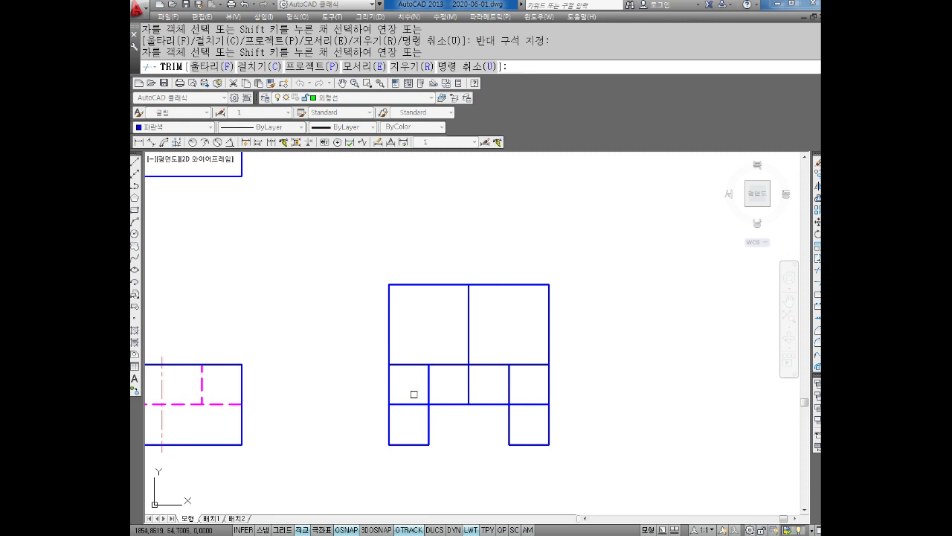
- Trim the remaining middle dividers to form the slot at the bottom centre
left_click(402, 420)
left_click(522, 424)
left_click(429, 388)
left_click(510, 381)
key("Escape")
- Draw vertical lines rising above the slot's left and right corners in the right view
type("L")
key("Return")
left_click(428, 404)
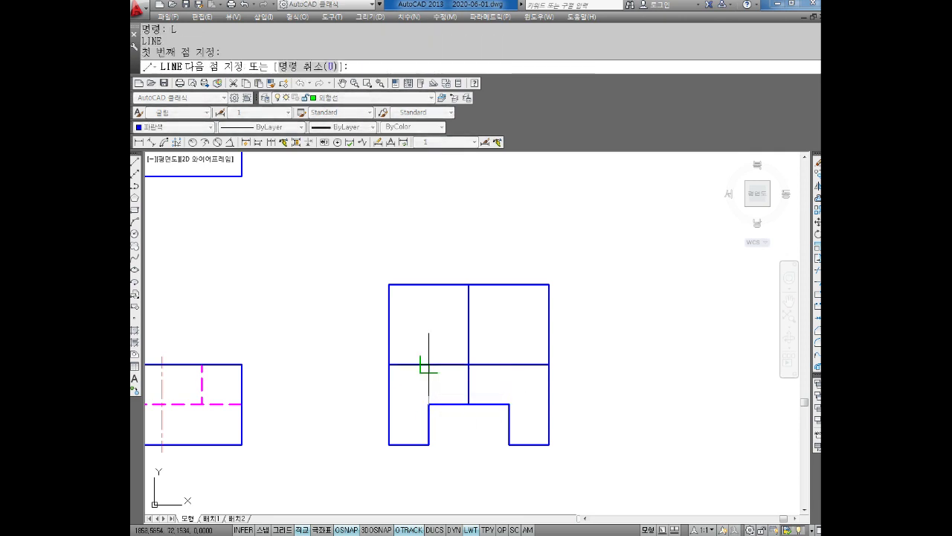
left_click(429, 365)
key("Escape")
key("Return")
left_click(509, 404)
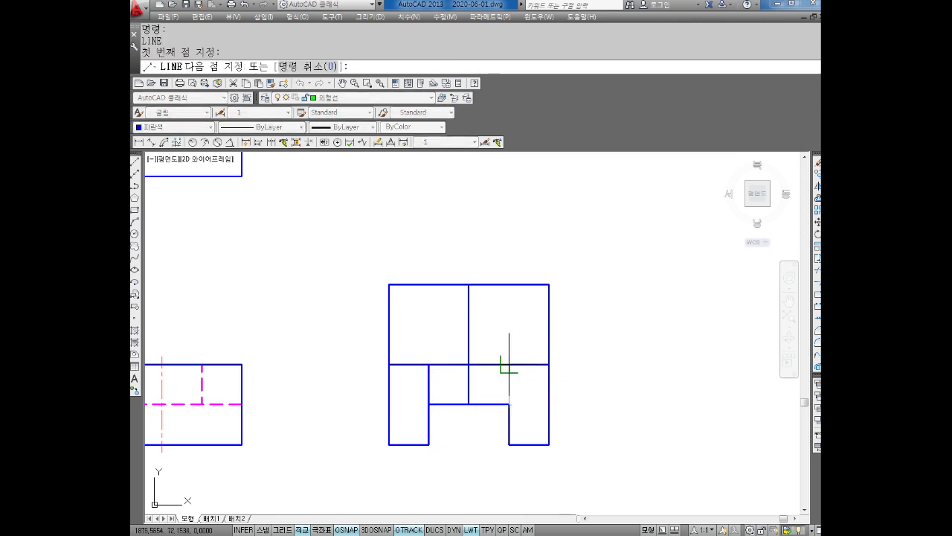
key("Escape")
- Put both new lines on layer 숨은선, coloured magenta, with 0.30 mm lineweight
left_click(517, 377)
left_click(501, 391)
left_click(437, 387)
left_click(419, 388)
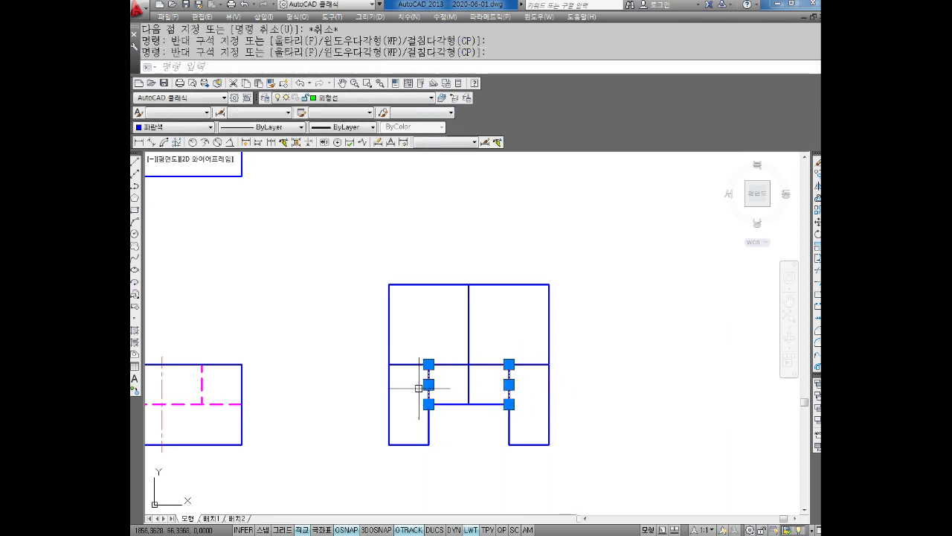
left_click(328, 99)
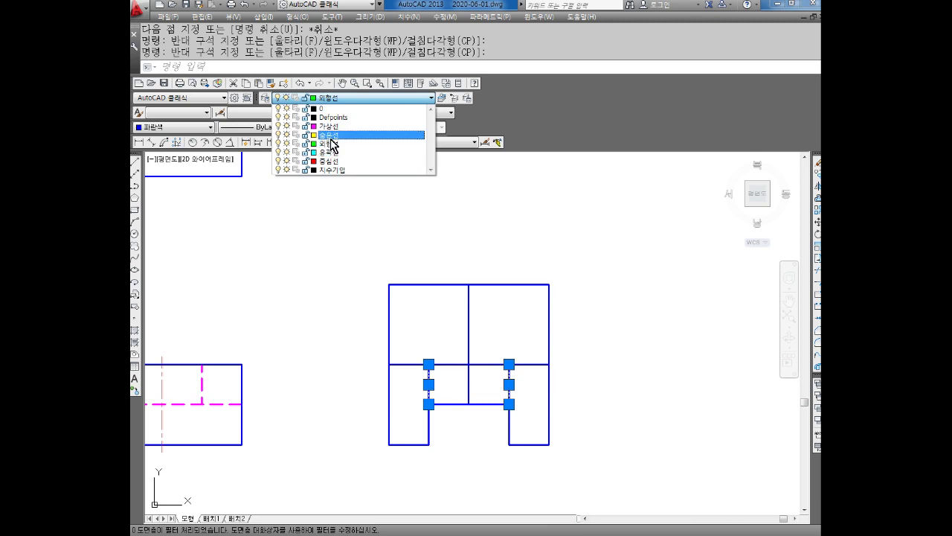
left_click(339, 134)
left_click(175, 128)
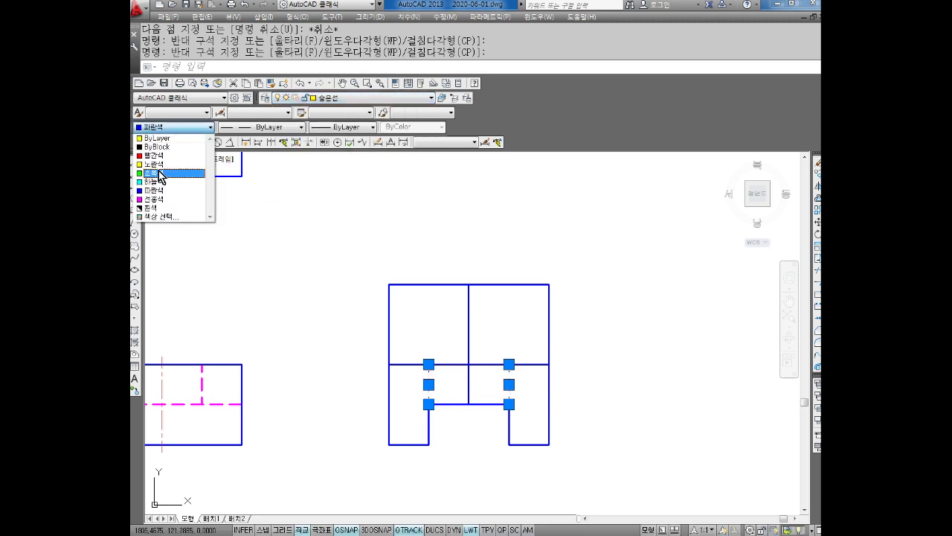
left_click(160, 200)
left_click(331, 127)
left_click(346, 243)
key("Escape")
key("Escape")
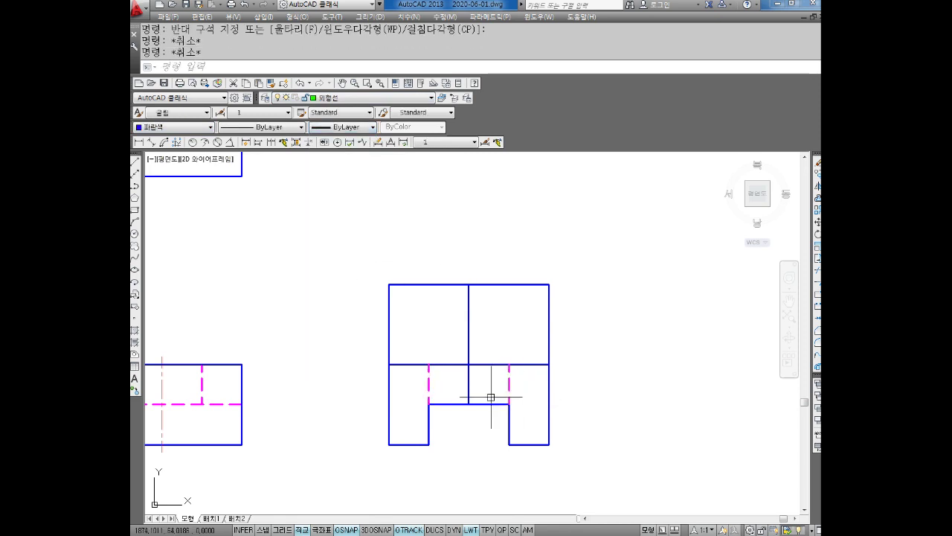
- Pan slightly and select the right view's middle vertical line to inspect it
middle_click_drag(489, 393, 483, 370)
left_click(492, 313)
left_click(457, 306)
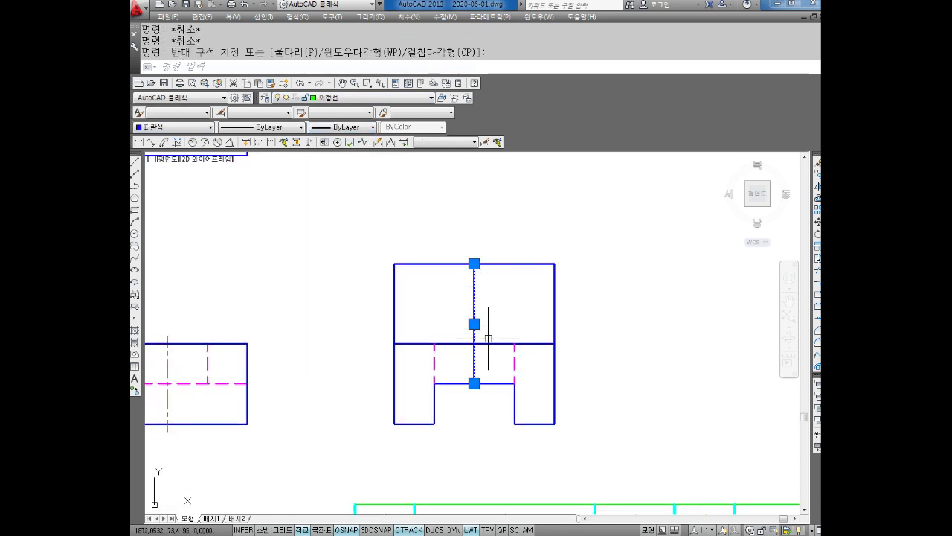
key("Escape")
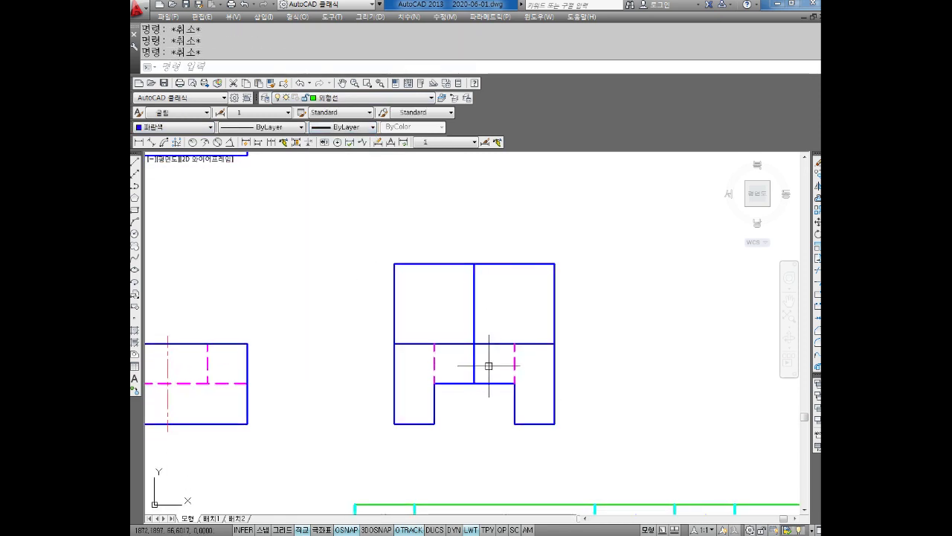
- Trim the middle vertical line's lower part below the central horizontal line
type("tr")
key("Return")
key("Return")
left_click(484, 355)
left_click(453, 369)
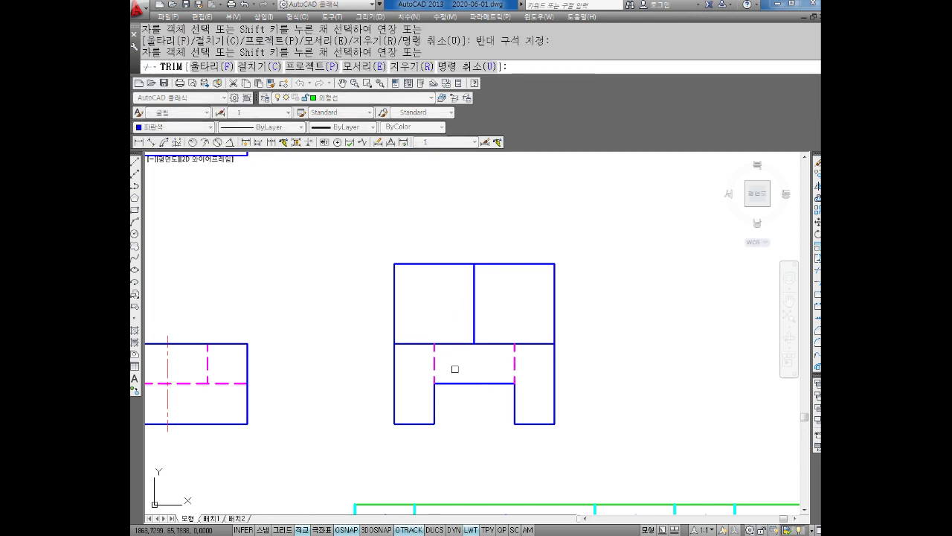
key("Escape")
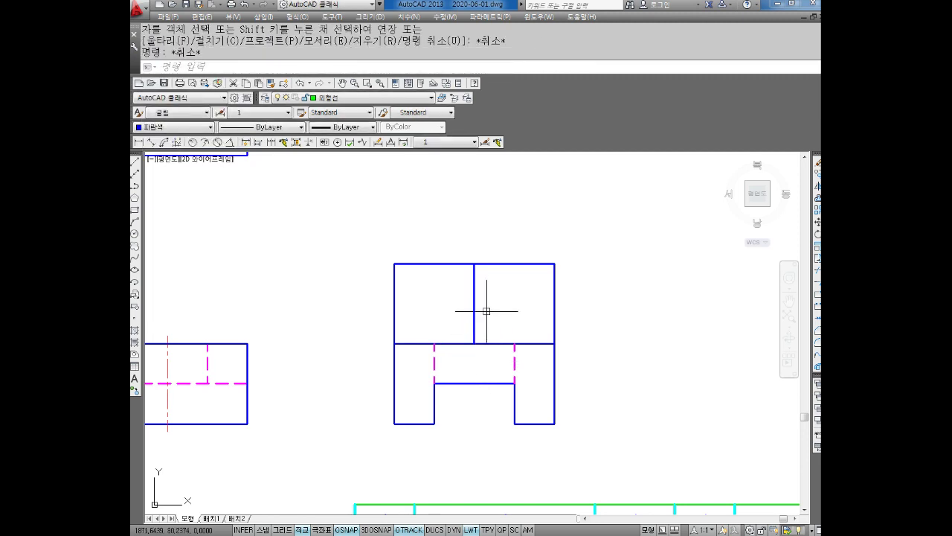
- Start a new line at the slot's middle point
middle_click_drag(502, 333, 500, 331)
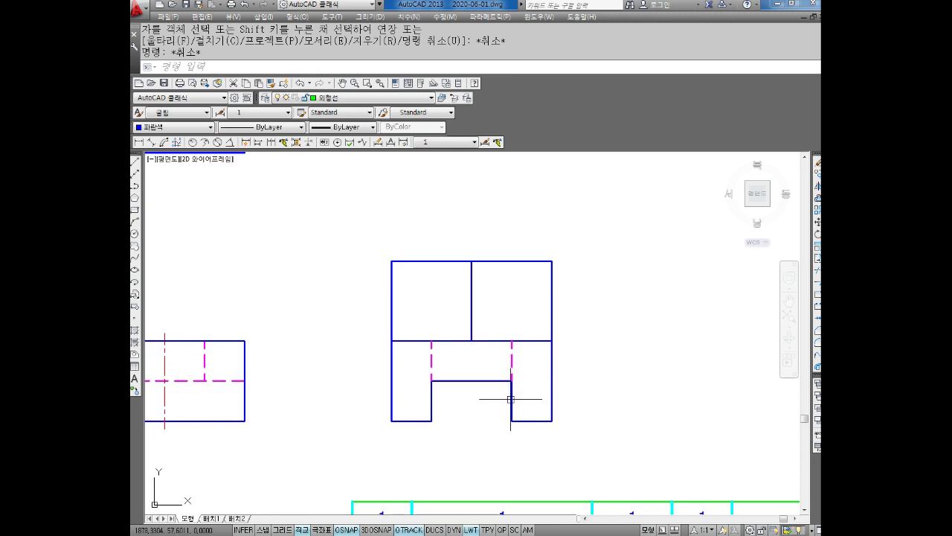
key("Escape")
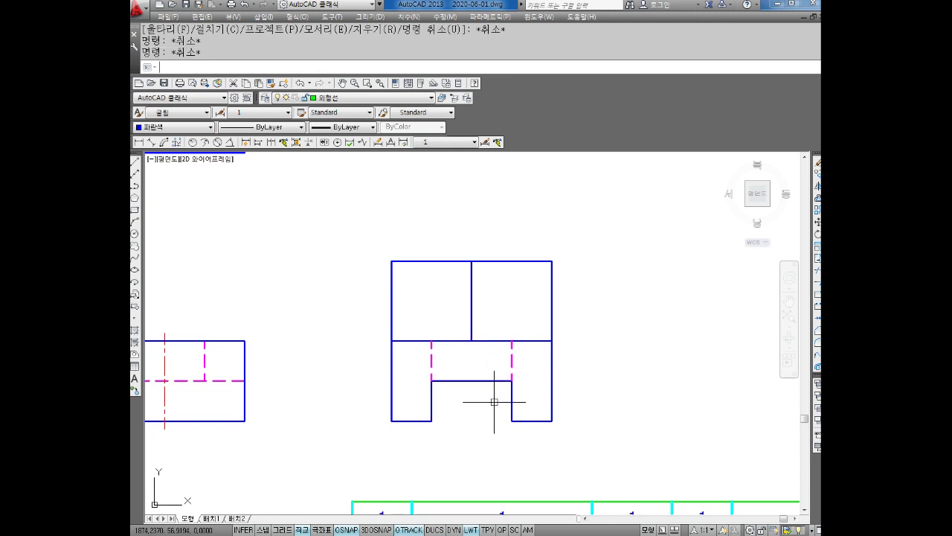
key("Escape")
key("Return")
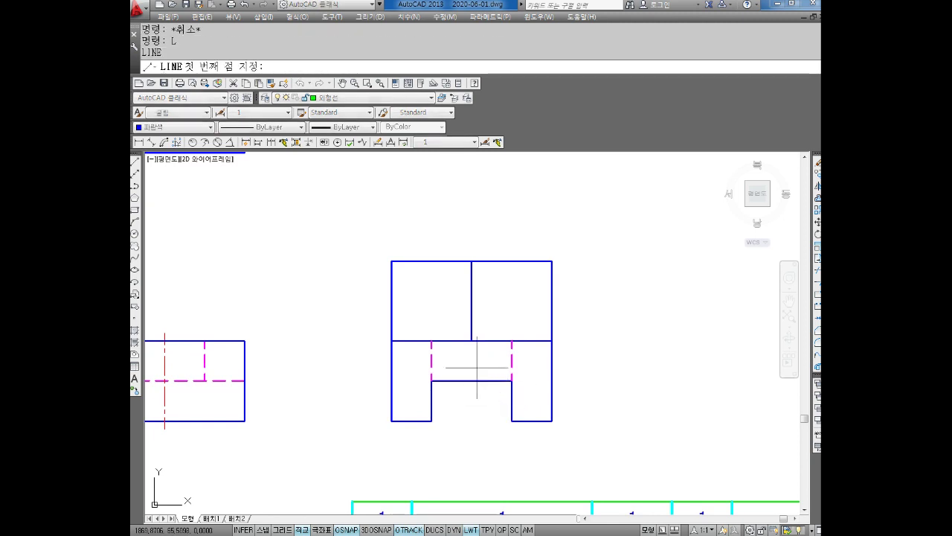
left_click(472, 341)
- Finish the vertical line through the slot and move it to layer 중심선
left_click(471, 381)
key("Escape")
left_click_drag(487, 352, 458, 371)
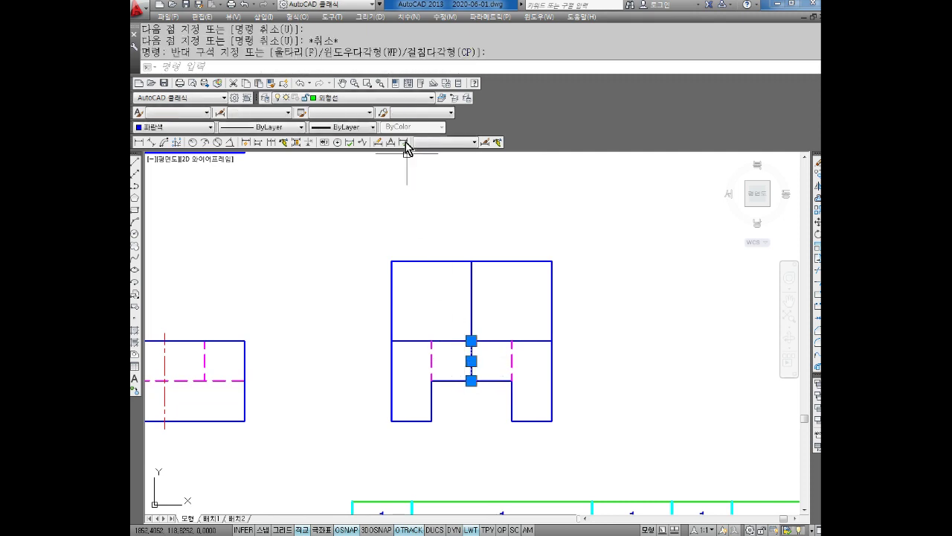
left_click(372, 98)
left_click(335, 161)
- Extend the centre line's bottom end by 2 units
left_click(471, 381)
type("2")
key("Return")
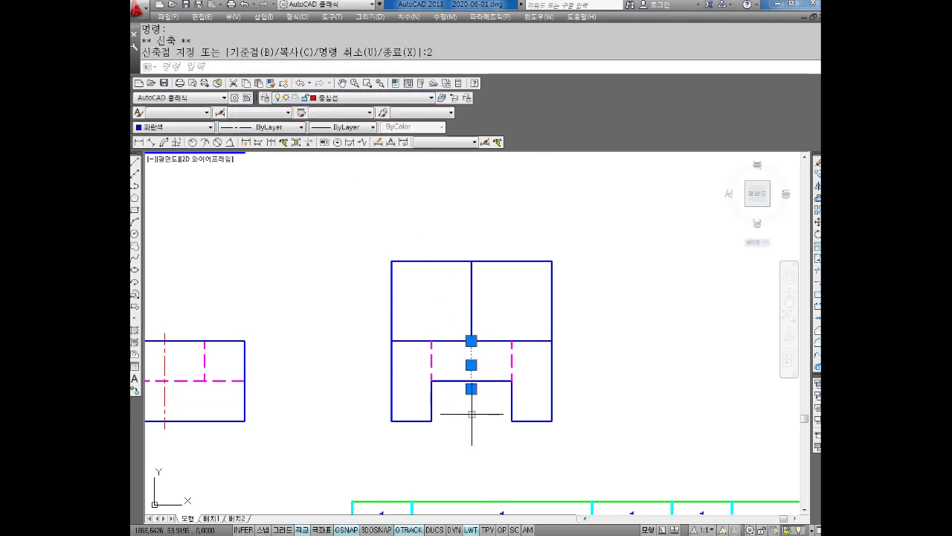
key("Escape")
left_click(471, 350)
left_click(469, 327)
left_click(470, 327, "shift")
left_click(468, 350)
key("Escape")
- Extend the centre line's top end by 2 units
left_click(471, 341)
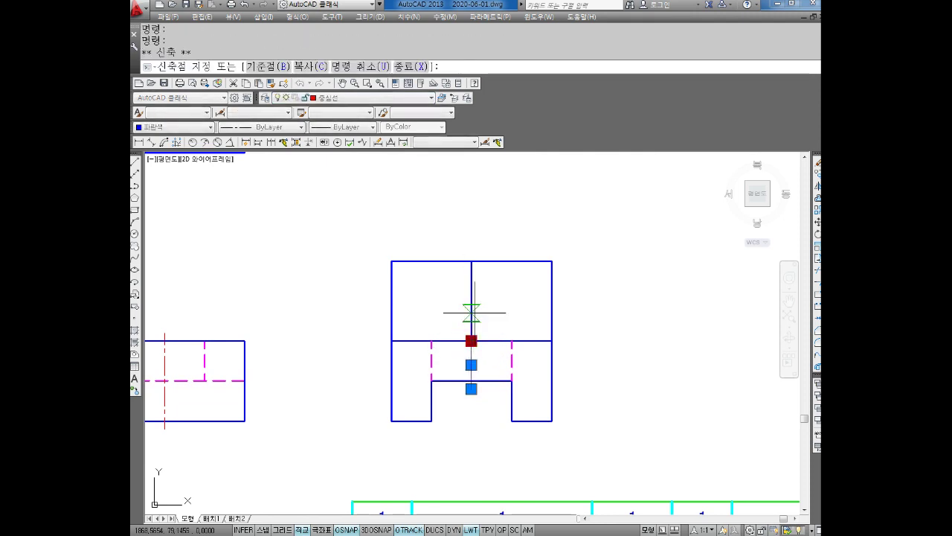
type("2")
key("Return")
key("Escape")
key("Escape")
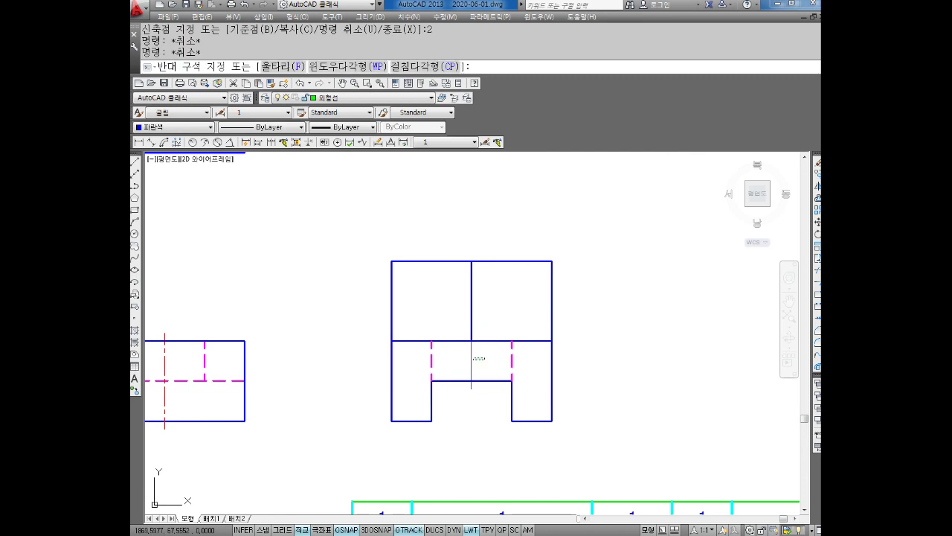
left_click(470, 339)
left_click(212, 132)
key("Escape")
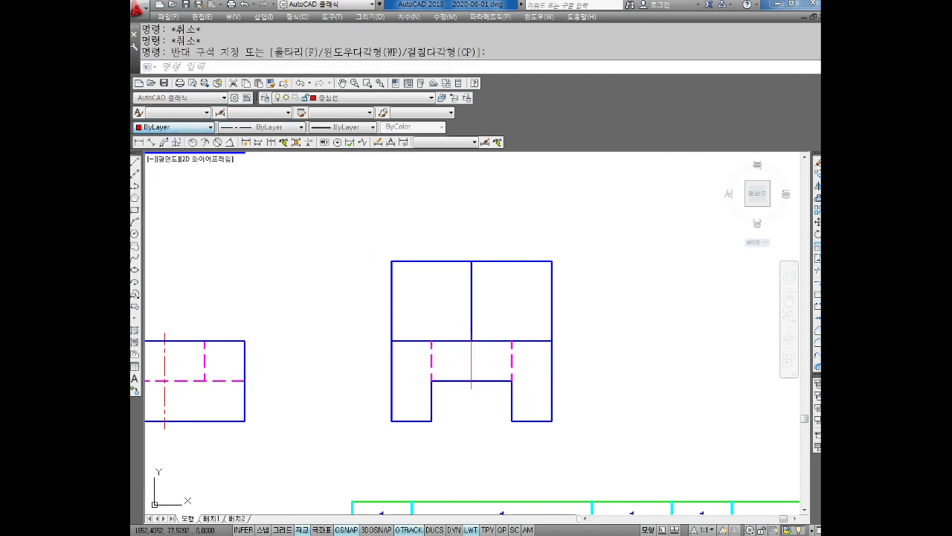
key("Escape")
- Set the centre line's linetype scale to 0.5 in Properties
key("ctrl+1")
left_click(472, 360)
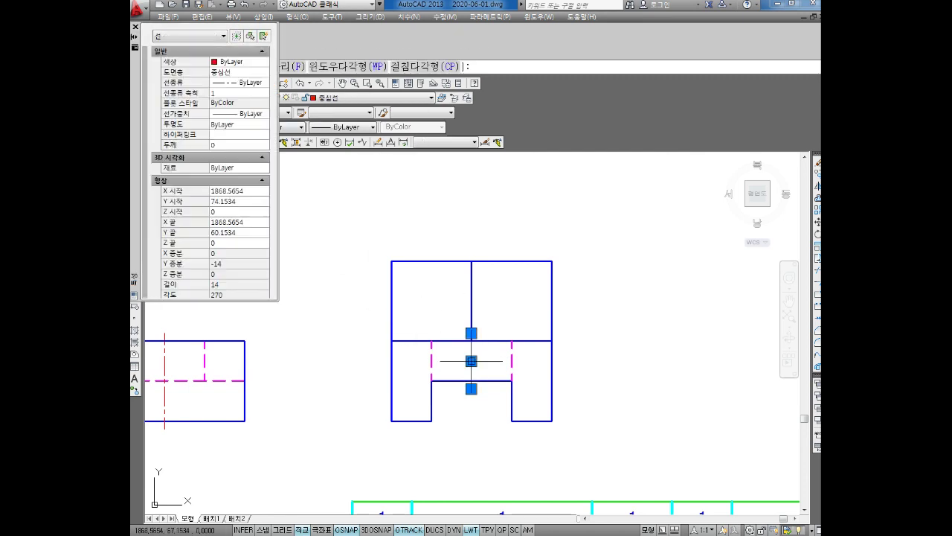
left_click(215, 93)
type("0.5")
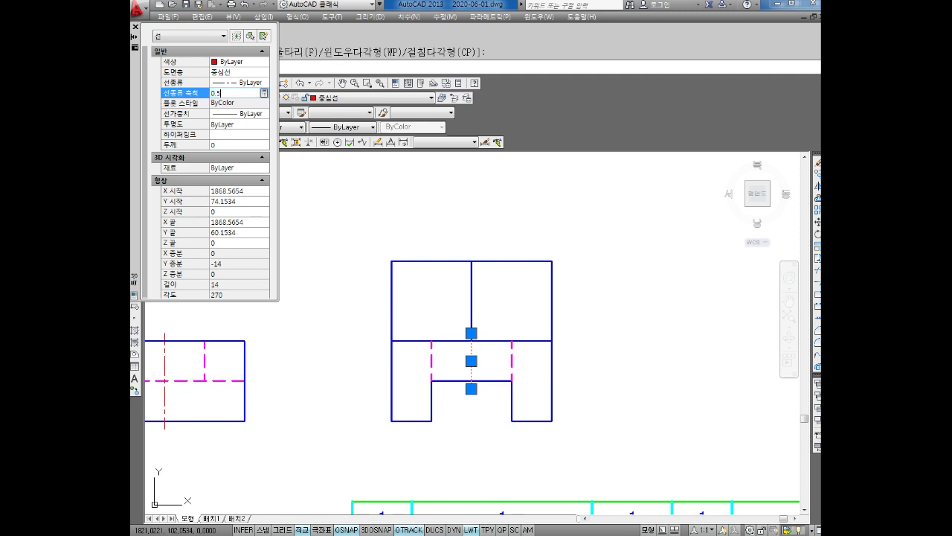
left_click(164, 113)
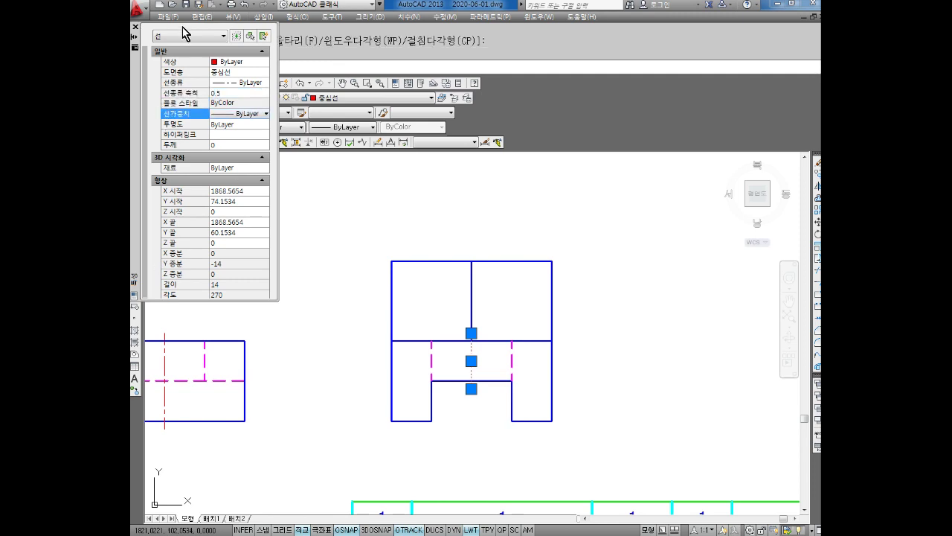
key("ctrl+1")
key("Escape")
key("Escape")
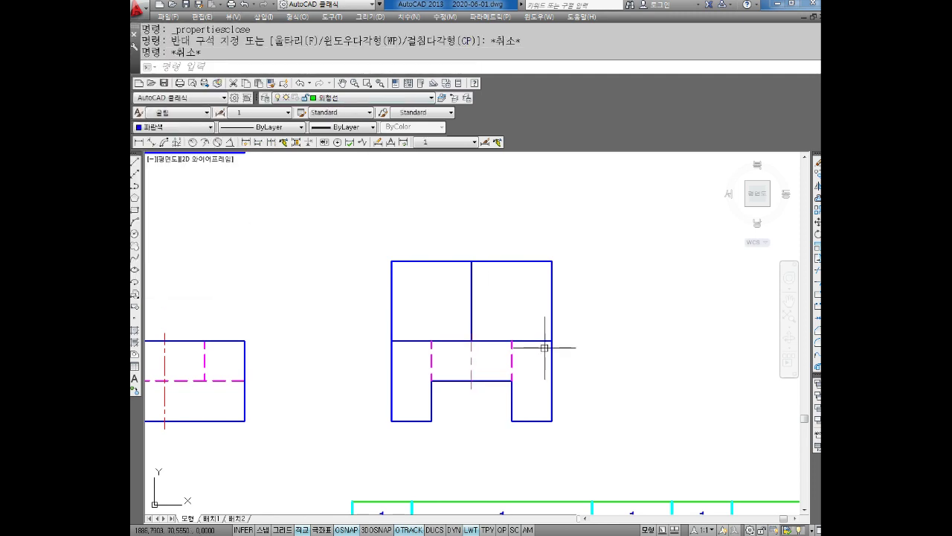
key("Escape")
- Zoom out and pan to leave room at upper right for the isometric view
middle_click_drag(520, 311, 598, 318)
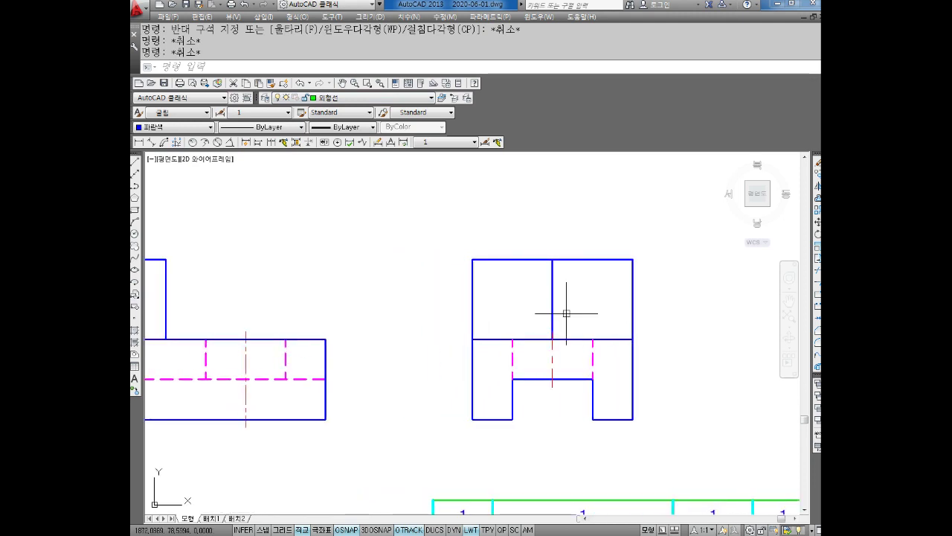
scroll(569, 316, "down", 1)
scroll(564, 350, "down", 1)
scroll(563, 365, "down", 1)
middle_click_drag(634, 399, 678, 395)
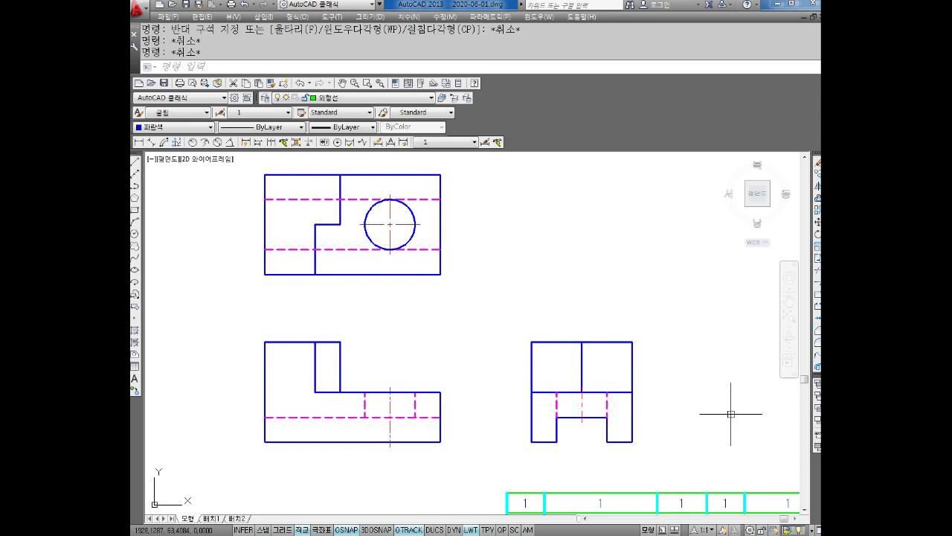
middle_click_drag(588, 291, 516, 340)
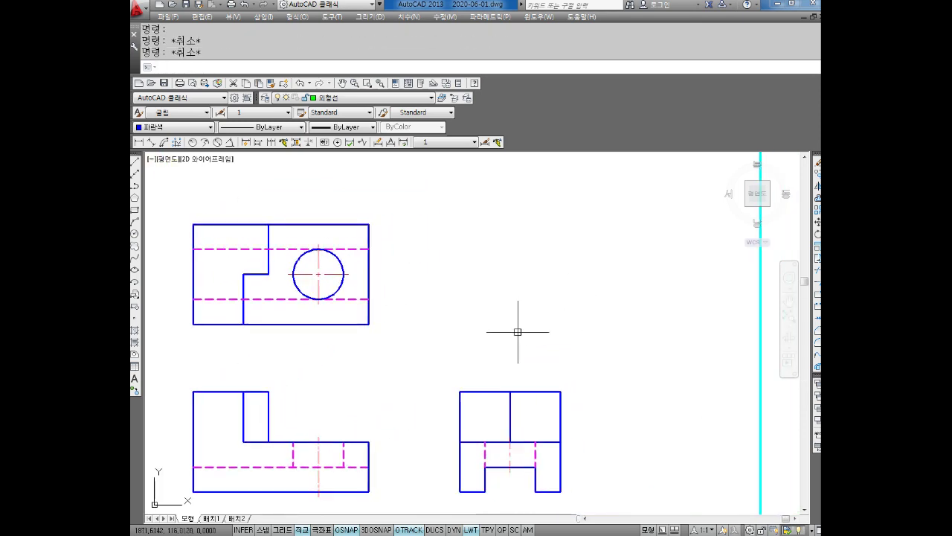
type("SN")
- Switch the snap style to isometric and turn snap off
key("Return")
type("S")
key("Return")
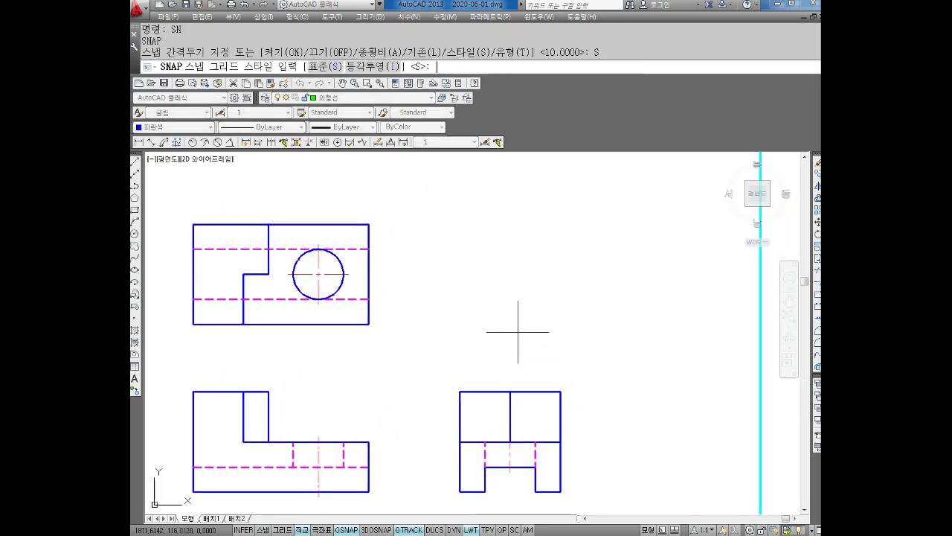
key("Return")
key("Return")
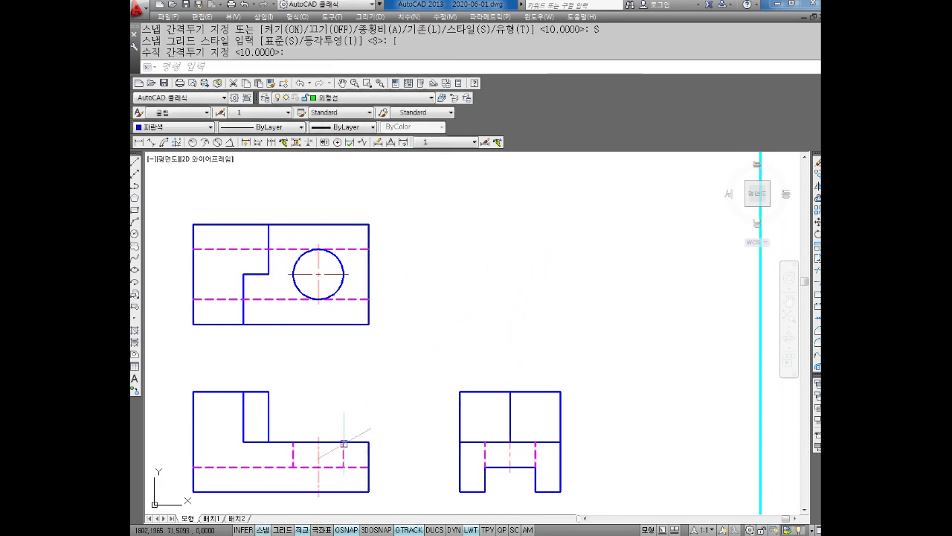
left_click(264, 529)
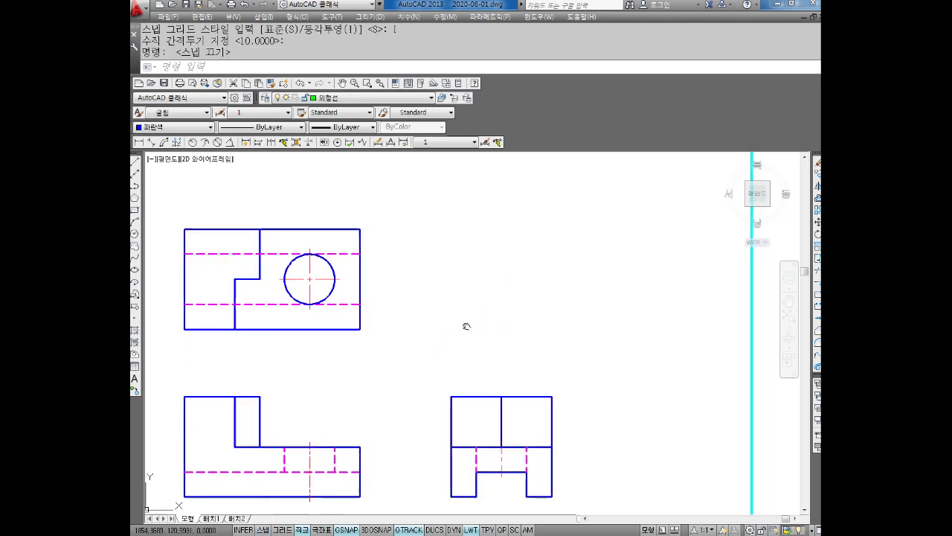
middle_click_drag(474, 320, 454, 330)
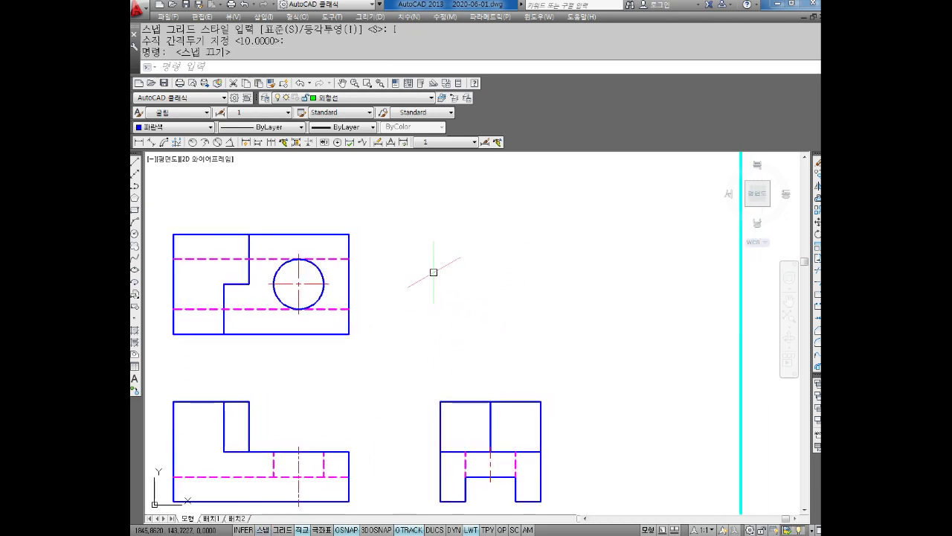
key("Escape")
key("Escape")
key("Escape")
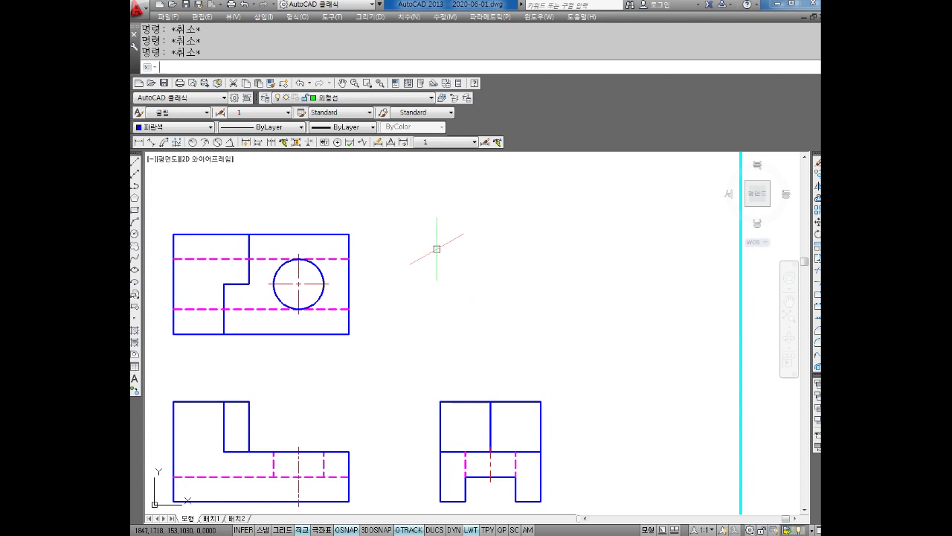
type("ㄴ")
type("L")
key("Return")
- Start the isometric outline with a 40-unit vertical edge, then a 70-unit edge on the left isoplane
left_click(426, 203)
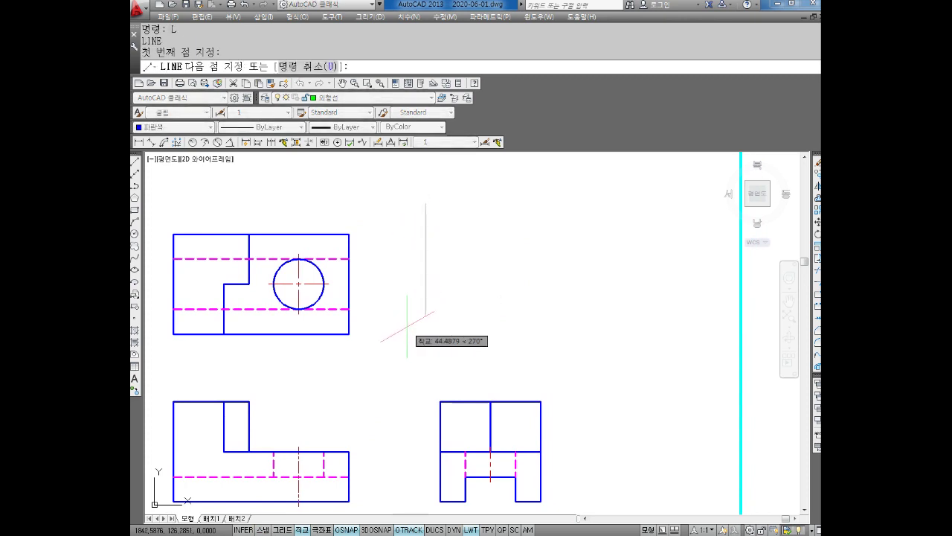
type("40")
key("Return")
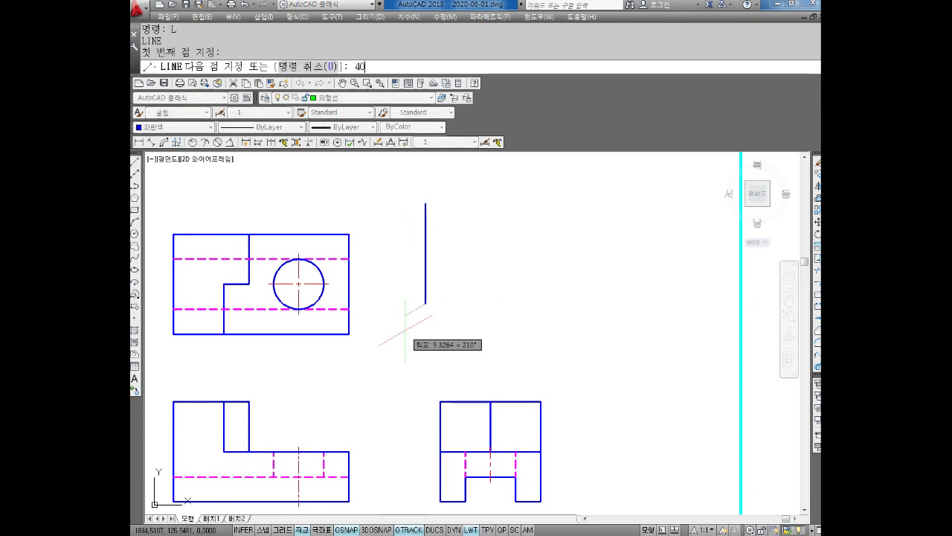
key("F5")
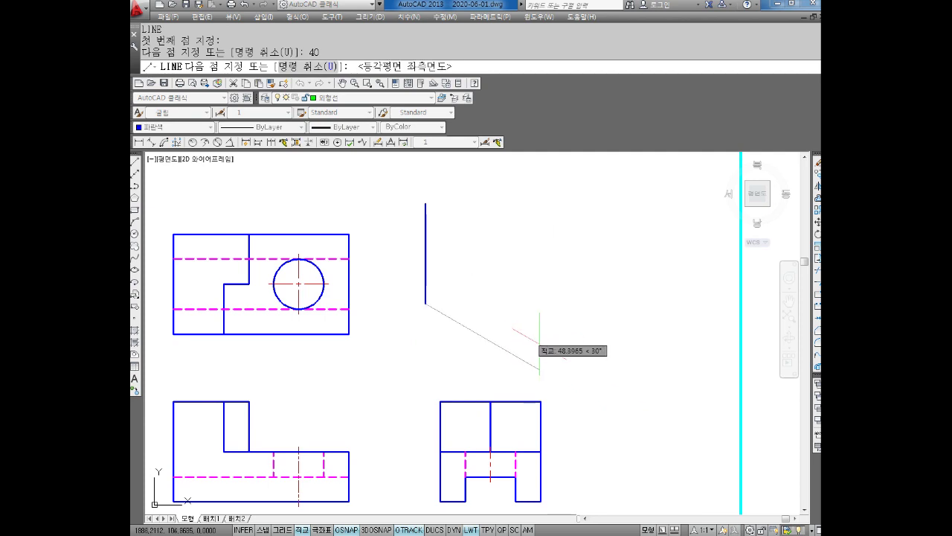
type("70")
key("Return")
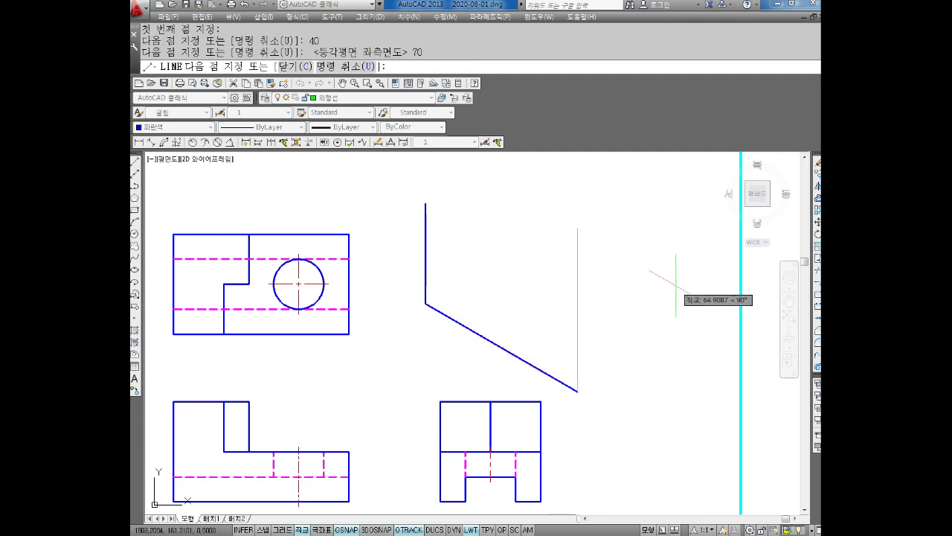
- Complete the L-shaped outline with edges of 20, 50 and 20 units
type("20")
key("Return")
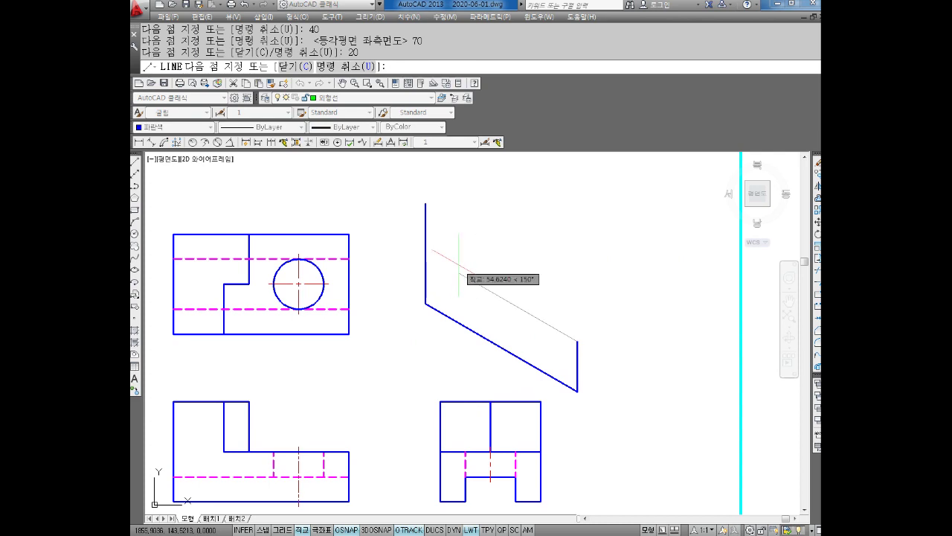
type("50")
key("Return")
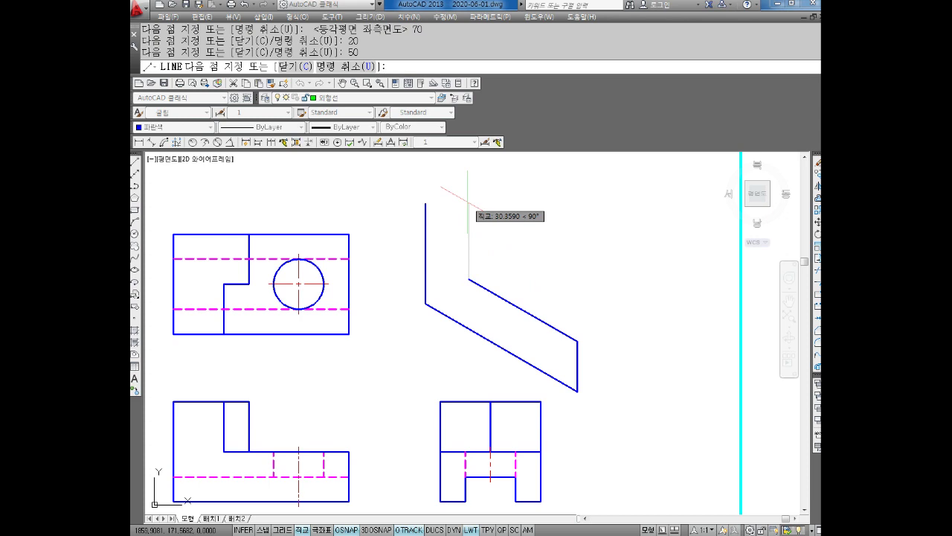
type("20")
key("Return")
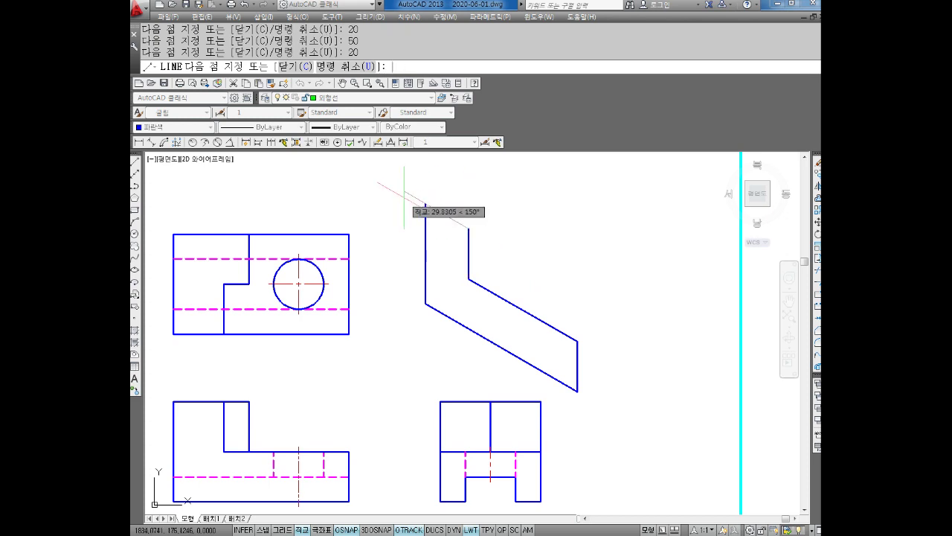
key("Escape")
mouse_move(429, 289)
middle_mouse_down()
mouse_move(415, 302)
mouse_move(436, 296)
mouse_move(429, 302)
middle_mouse_up()
key("Escape")
key("Escape")
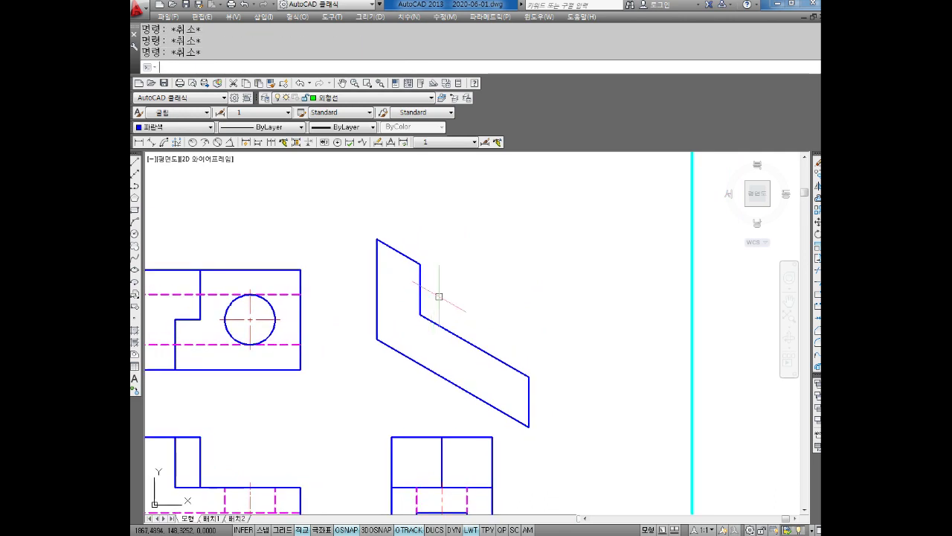
- Draw the raised block's top edges from the outline's top corner, including 30- and 10-unit segments
type("l")
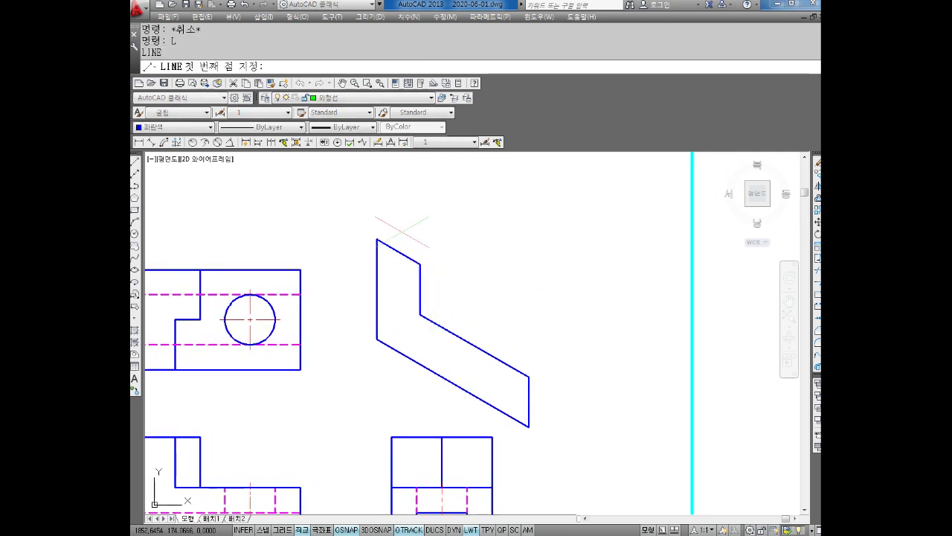
key("Return")
left_click(377, 238)
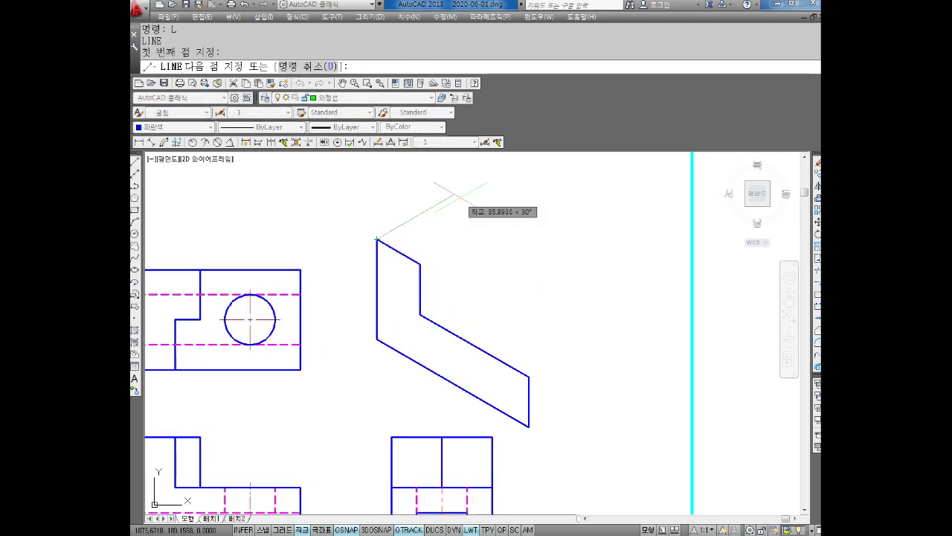
type("40")
key("Return")
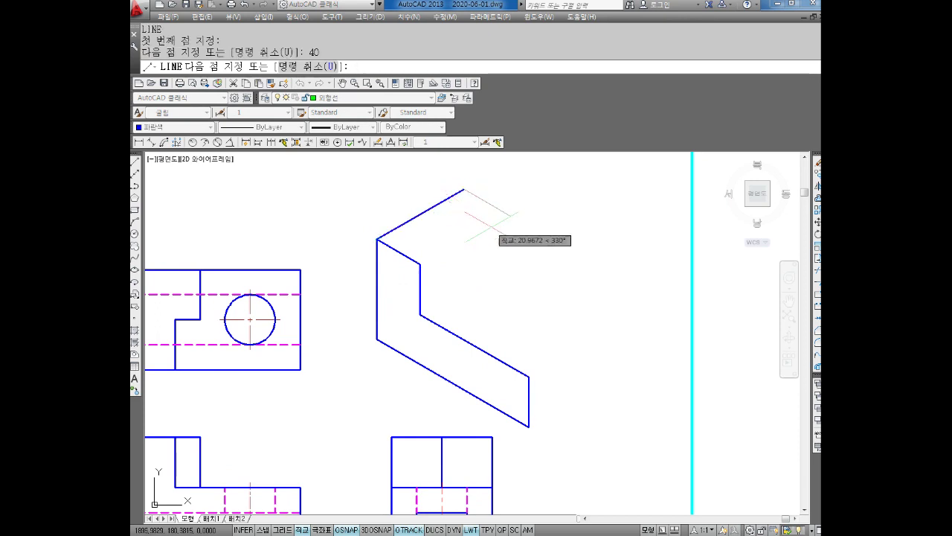
type("30")
key("Return")
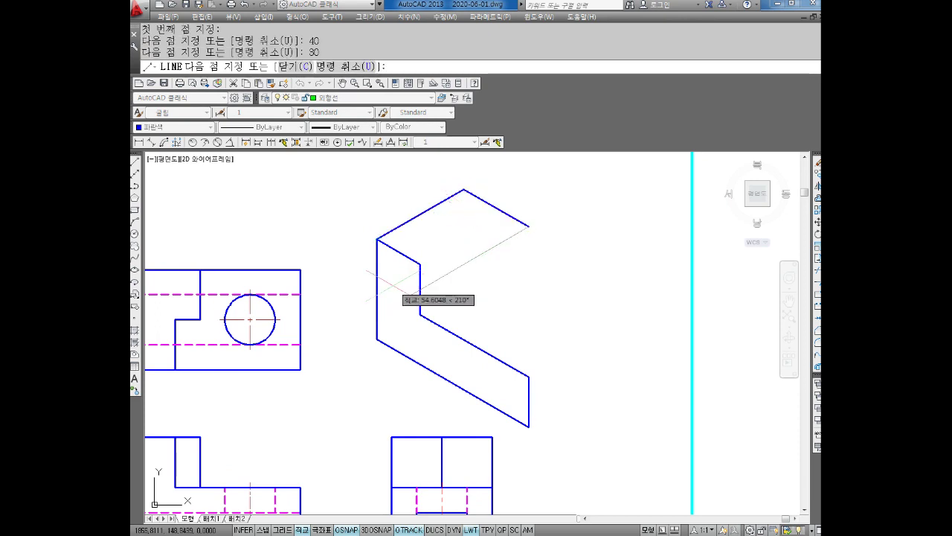
type("20")
key("Return")
type("10")
key("Return")
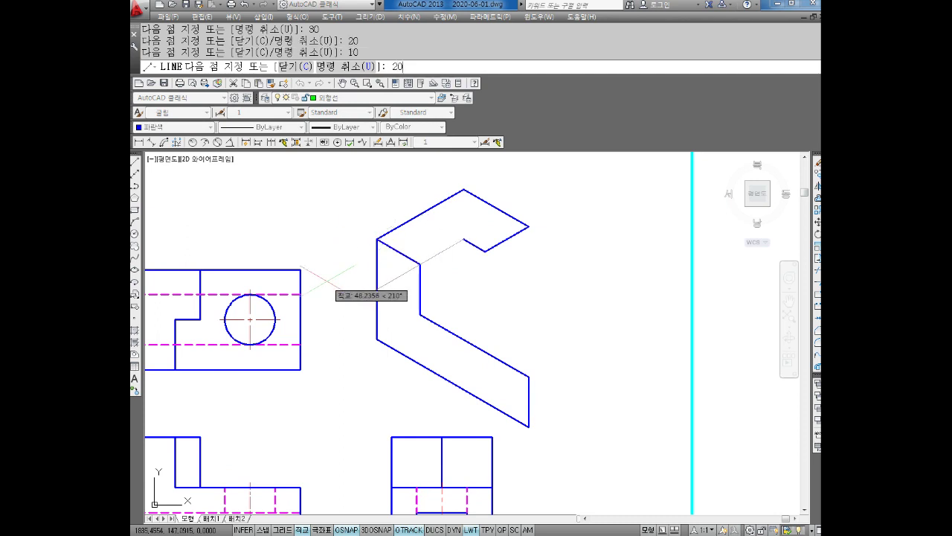
key("Return")
middle_click_drag(518, 363, 491, 342)
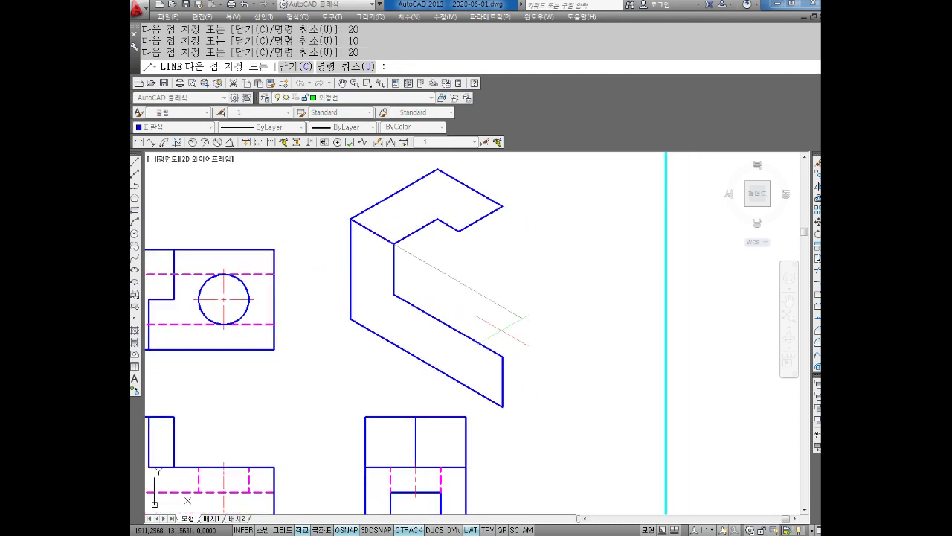
key("Escape")
- Draw the block outline from the notch corner with 20, 10 and 20-unit edges, closing at the top corner
type("l")
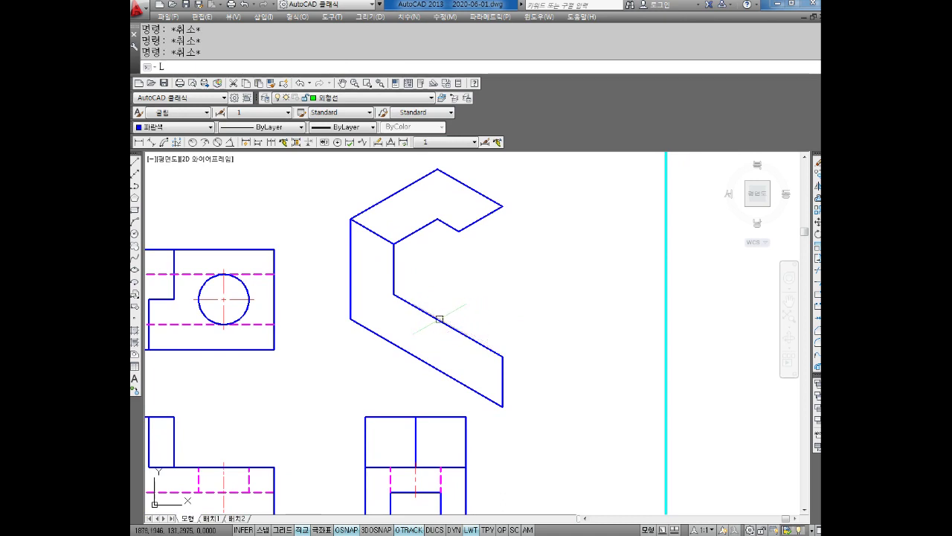
key("Return")
left_click(394, 295)
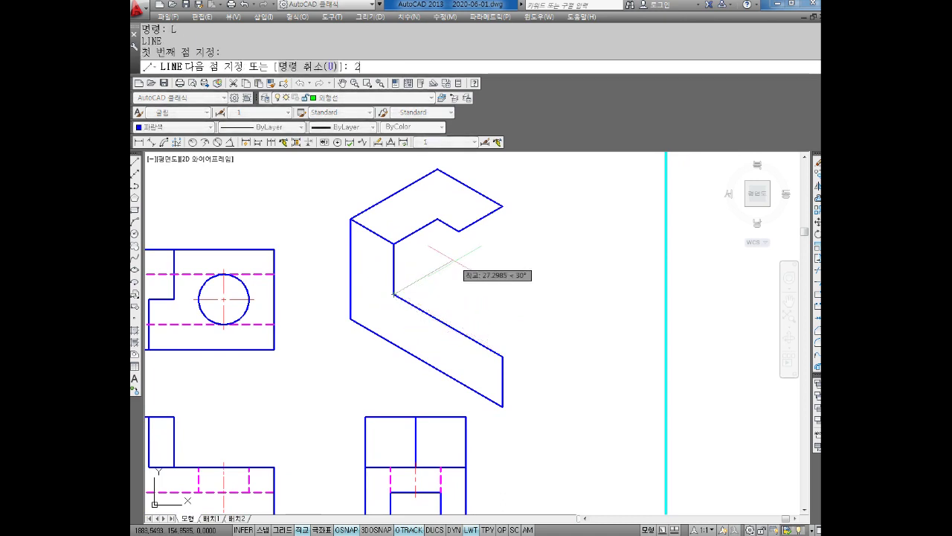
type("0")
key("Return")
type("10")
key("Return")
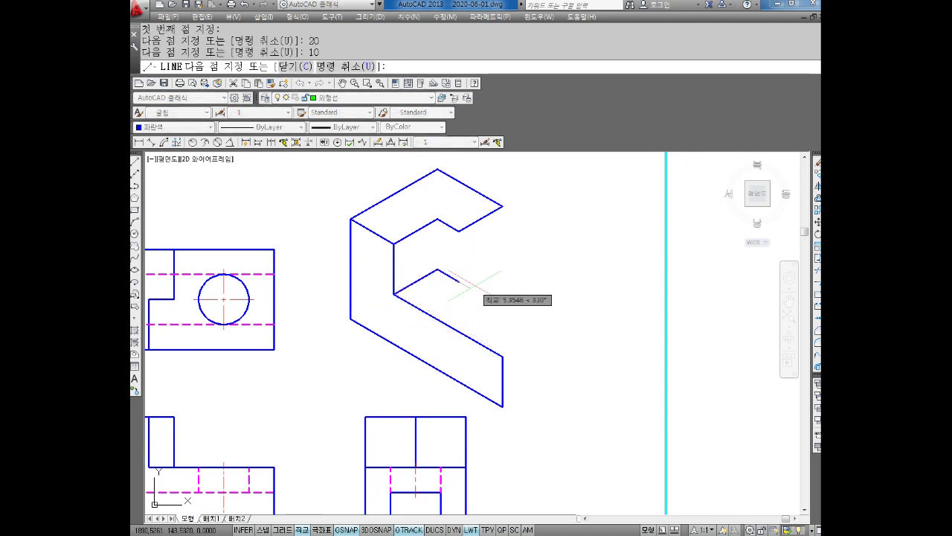
type("0")
key("Return")
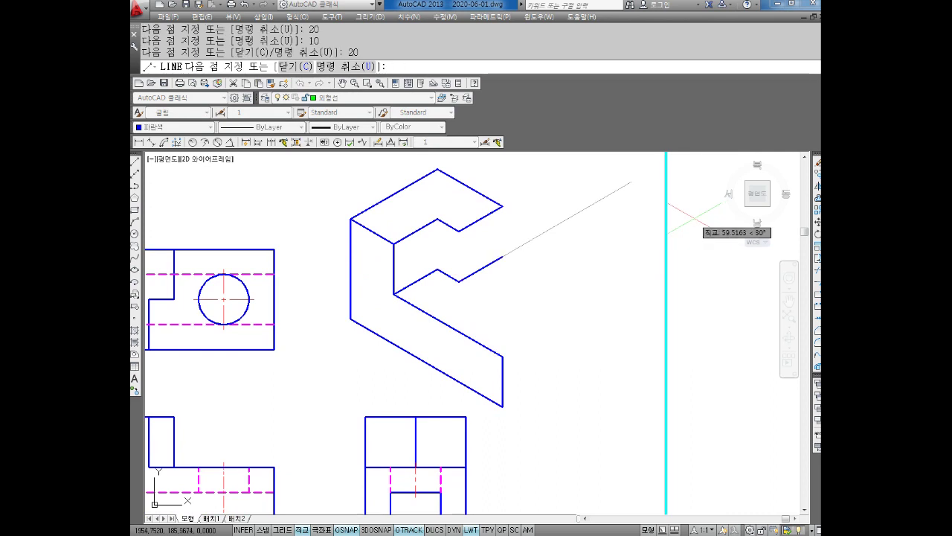
left_click(503, 207)
- Add the block's two vertical edges, including the inner edge inside the notch
key("Return")
key("Return")
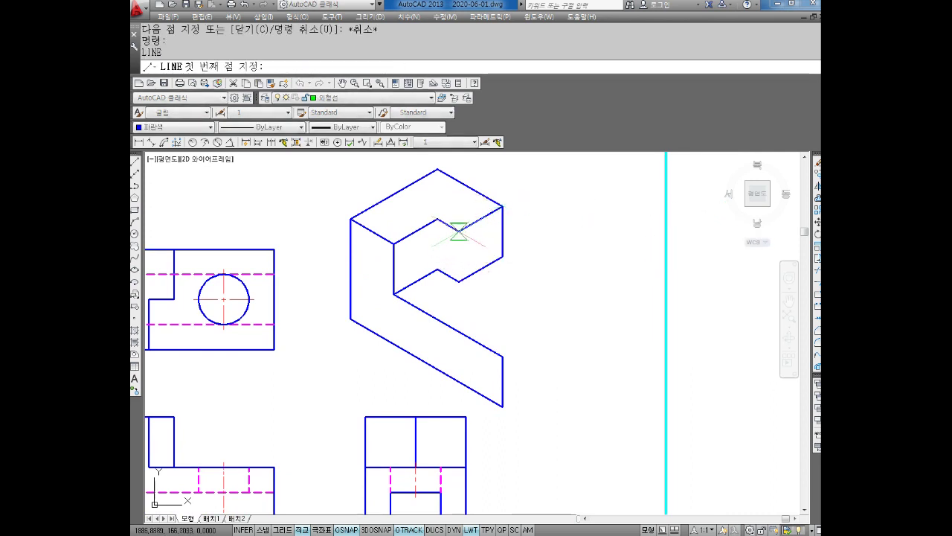
left_click(459, 230)
left_click(459, 281)
key("Escape")
key("Return")
left_click(437, 219)
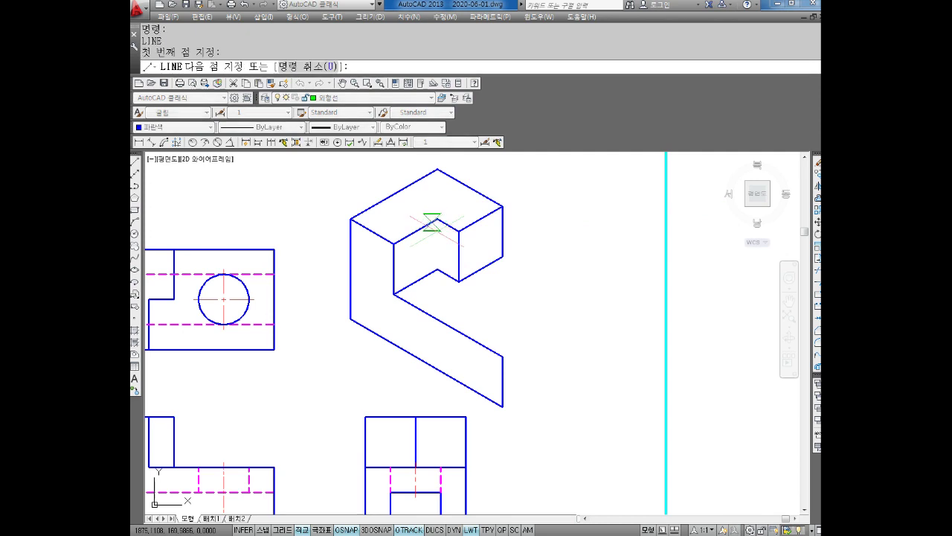
left_click(438, 269)
key("Escape")
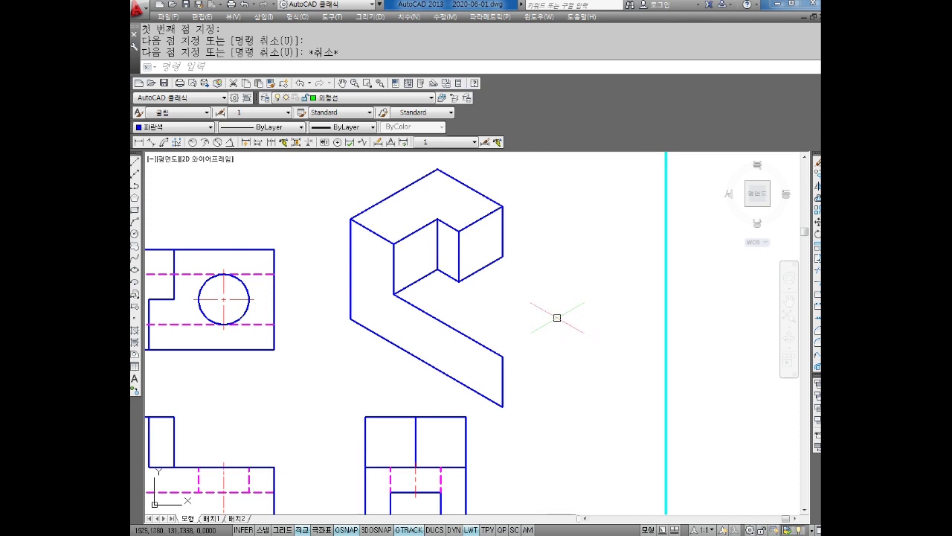
middle_click_drag(542, 342, 507, 337)
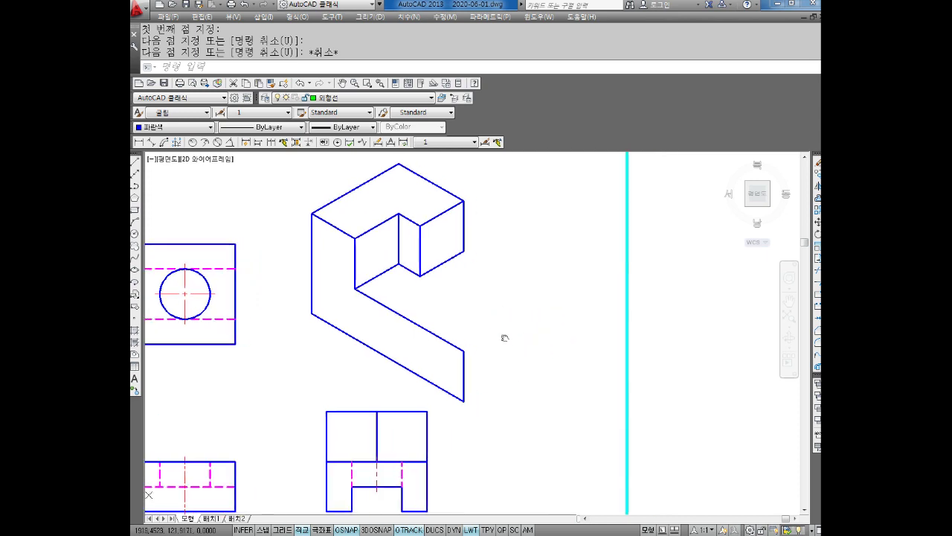
- Draw the 40-unit base extension edges from the isometric base's front corner
key("Escape")
type("l")
key("Return")
left_click(463, 250)
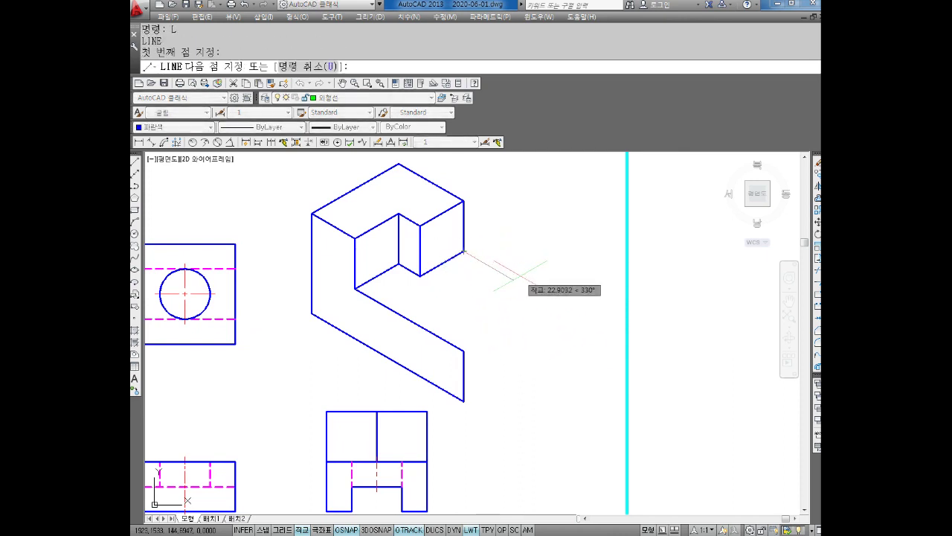
type("0")
key("Return")
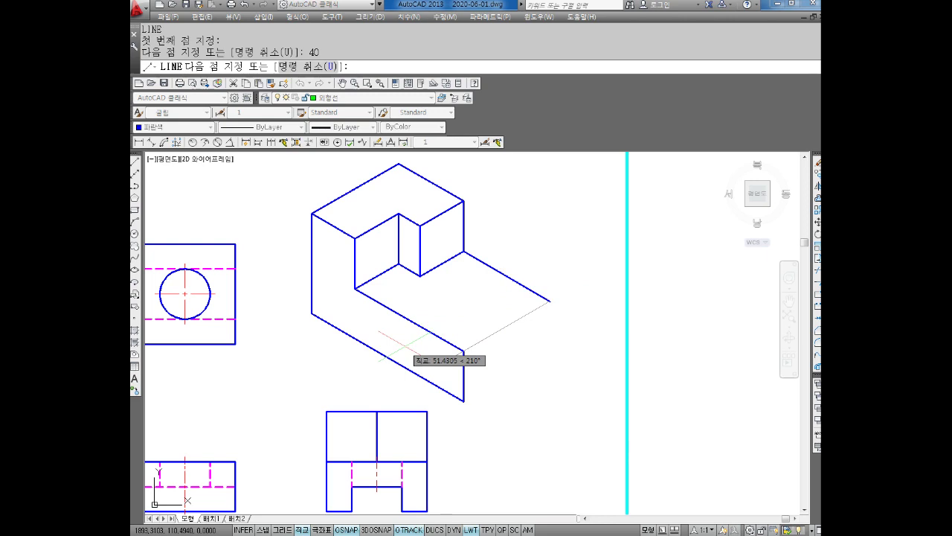
type("40")
key("Return")
key("Escape")
- Draw the end face and slot outline with 20, 10, 10 and 20 unit edges
key("Return")
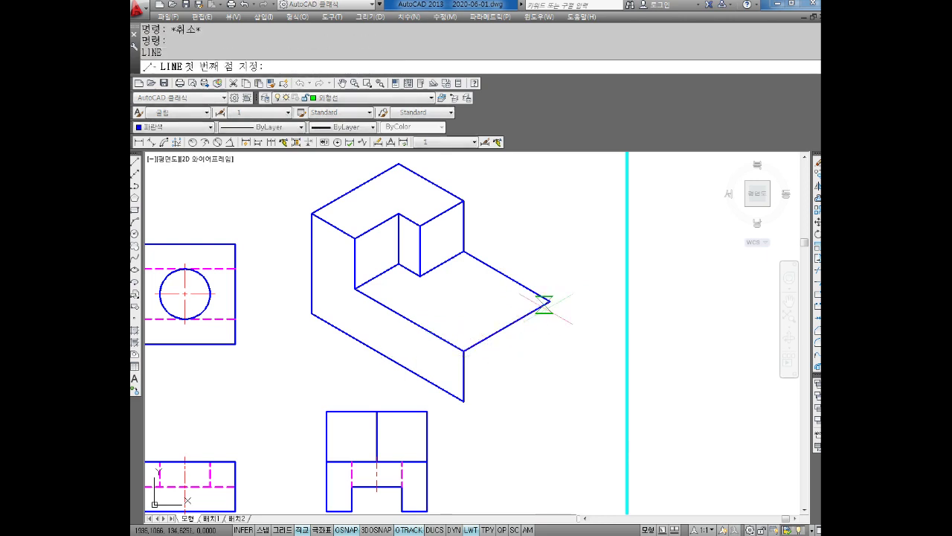
left_click(550, 300)
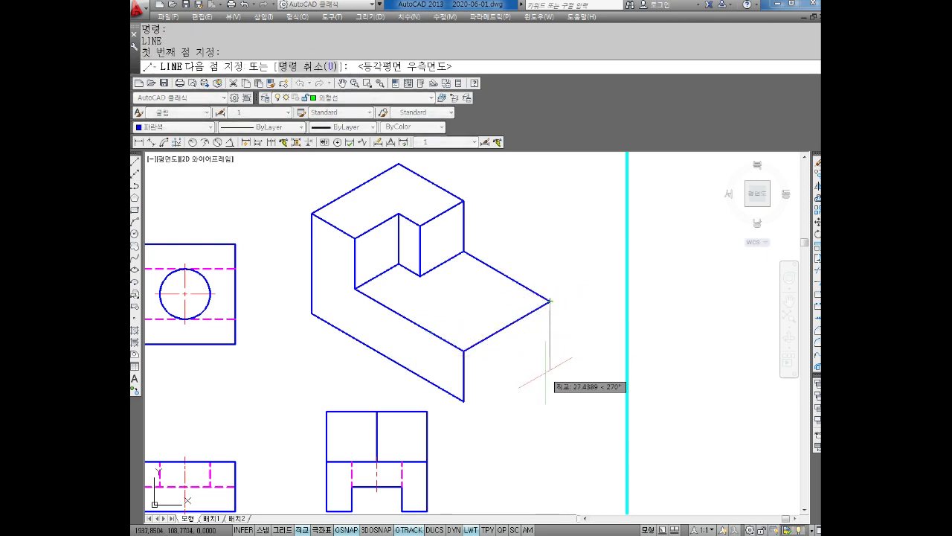
type("20")
key("Return")
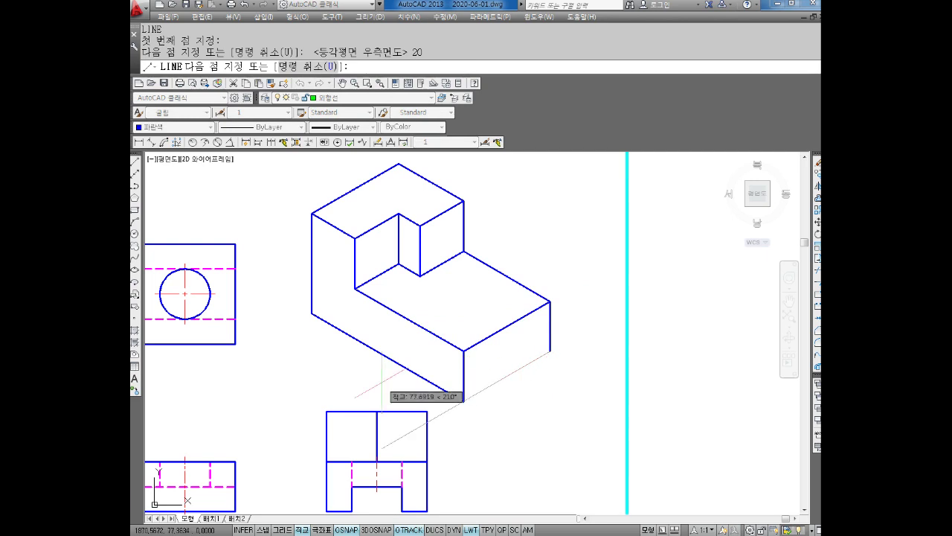
type("10")
key("Return")
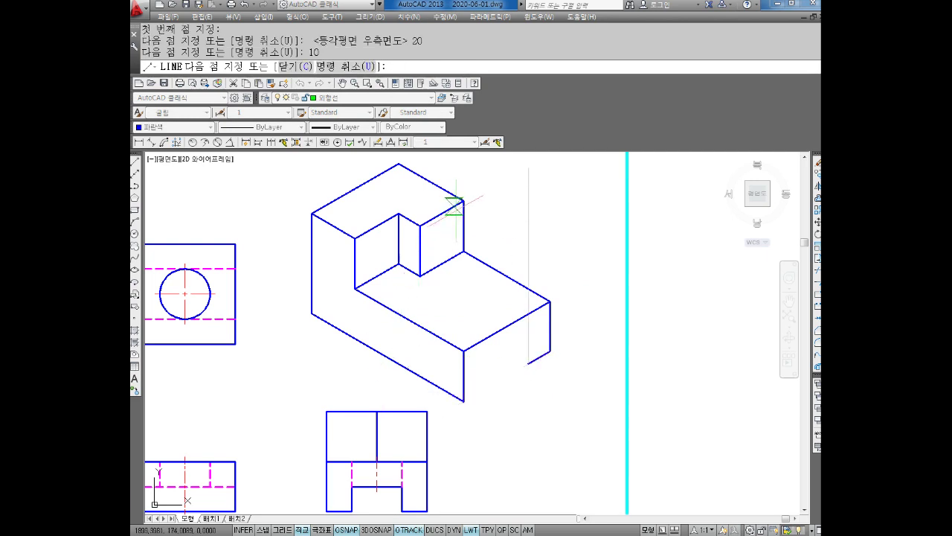
type("10")
key("Return")
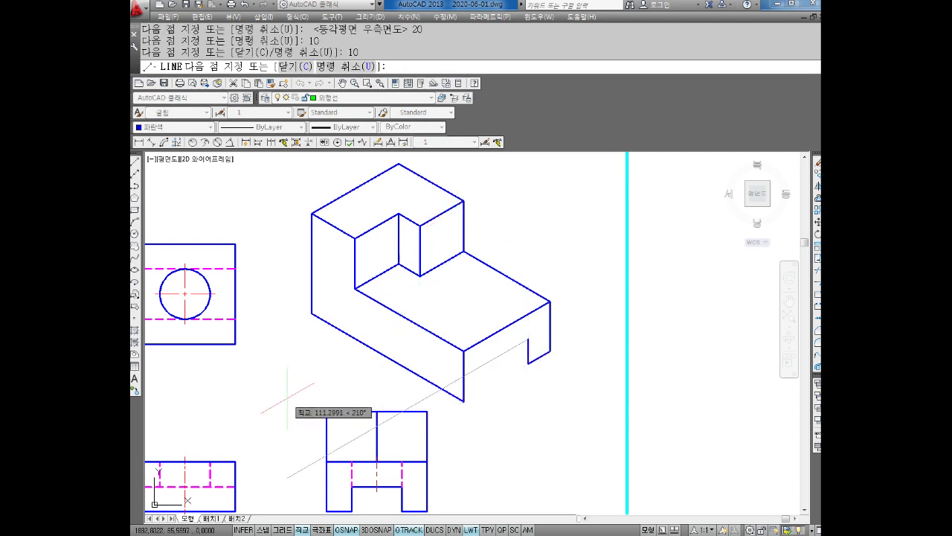
type("20")
key("Return")
key("Return")
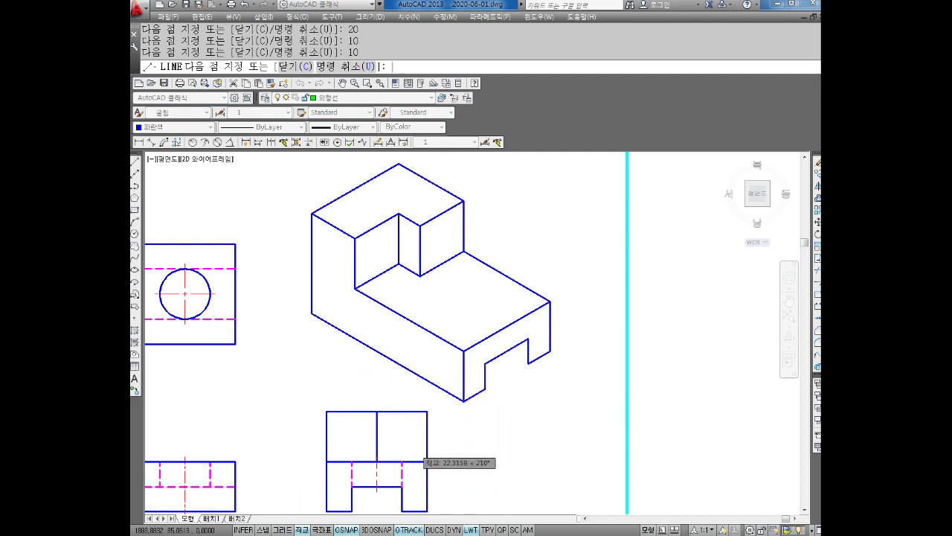
key("Escape")
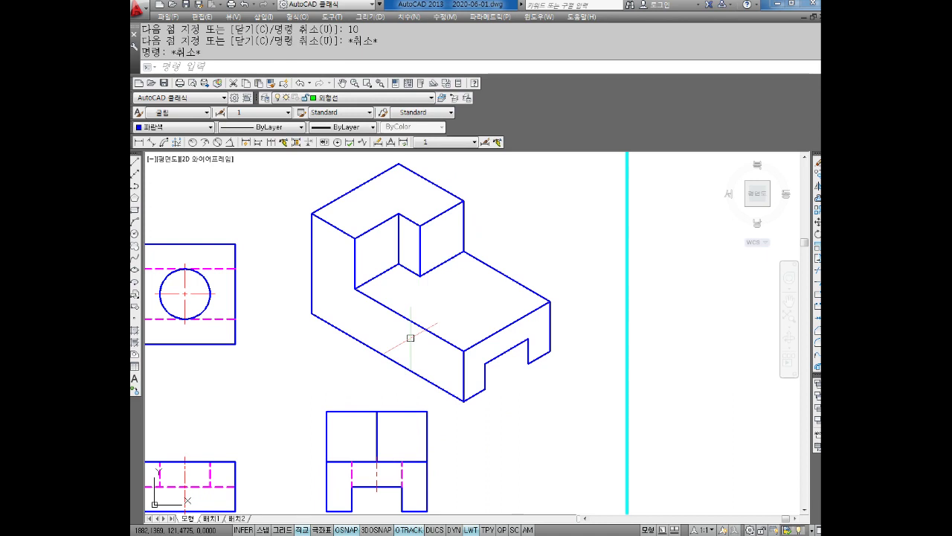
- Draw the slot's back edge from the slot corner using the left isoplane
scroll(547, 349, "up", 2)
key("Escape")
key("Escape")
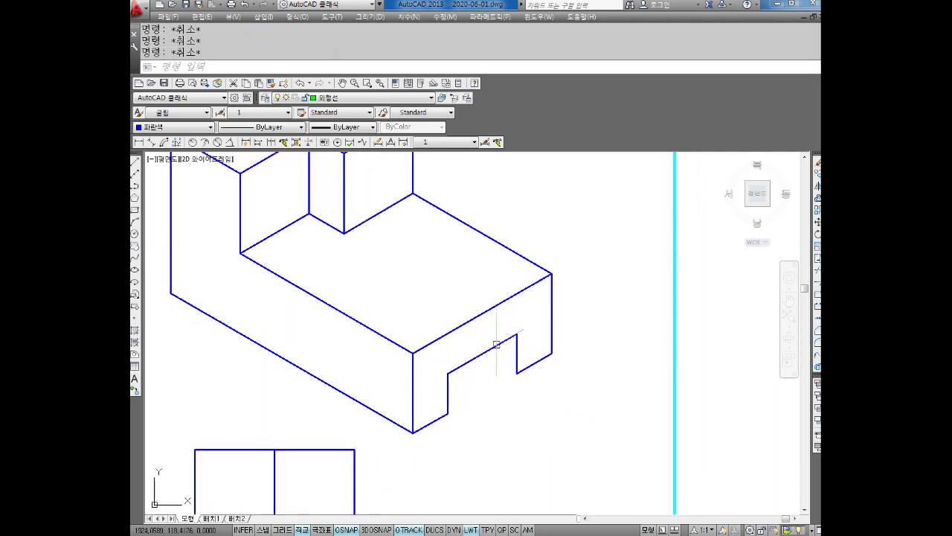
type("L")
key("Return")
left_click(517, 373)
key("F5")
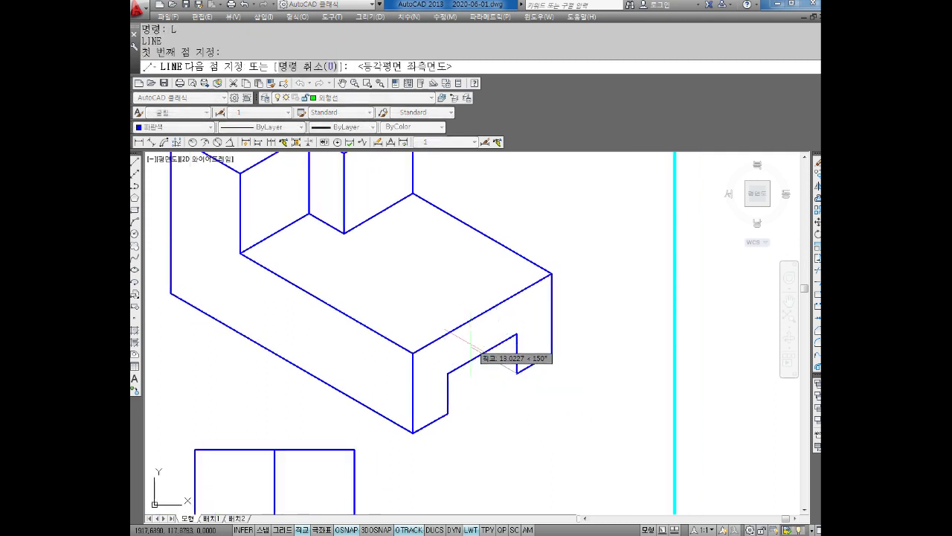
left_click(483, 354)
key("Return")
- Start and cancel TRIM, then select and clear the short line inside the slot
type("tr")
key("Return")
key("Return")
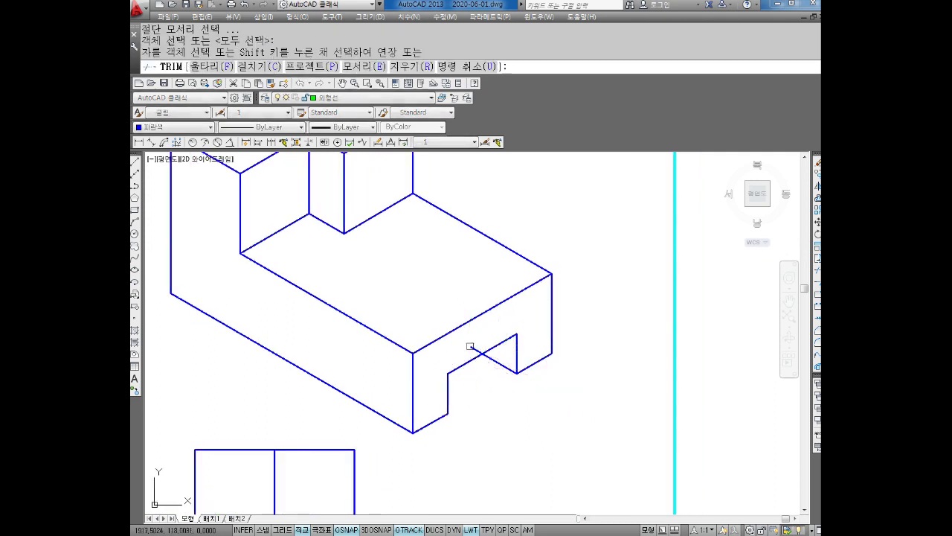
key("Escape")
scroll(476, 350, "down", 2)
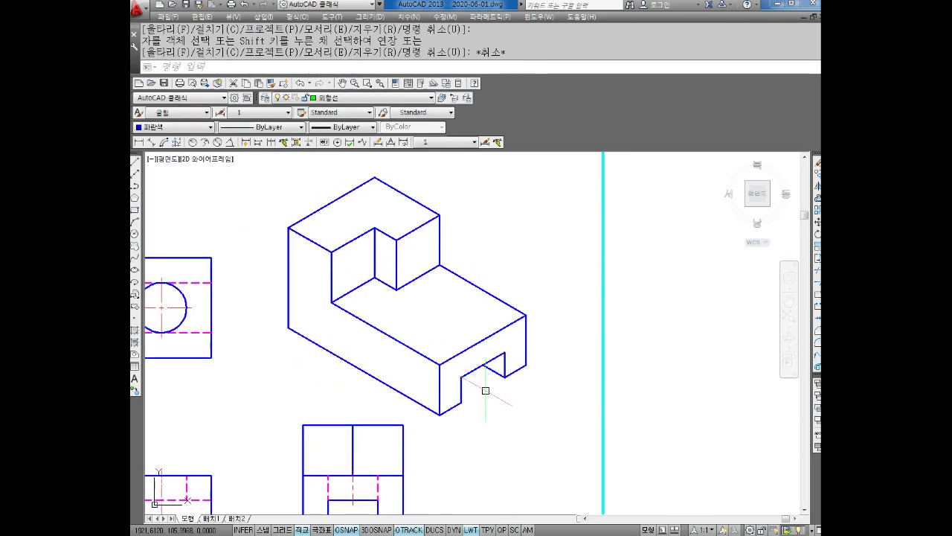
scroll(486, 387, "up", 1)
scroll(485, 372, "up", 1)
left_click(496, 361)
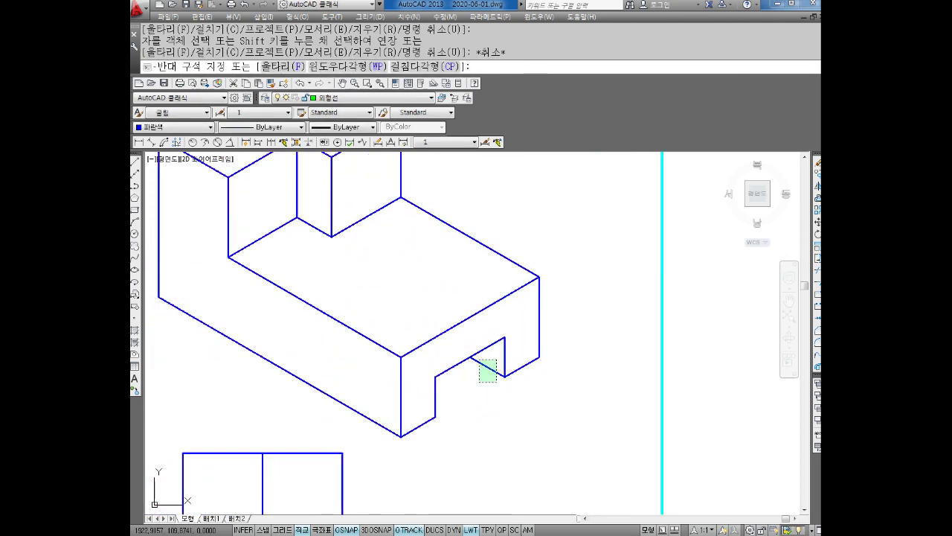
left_click(480, 381)
key("Escape")
key("Escape")
middle_click_drag(450, 372, 484, 412)
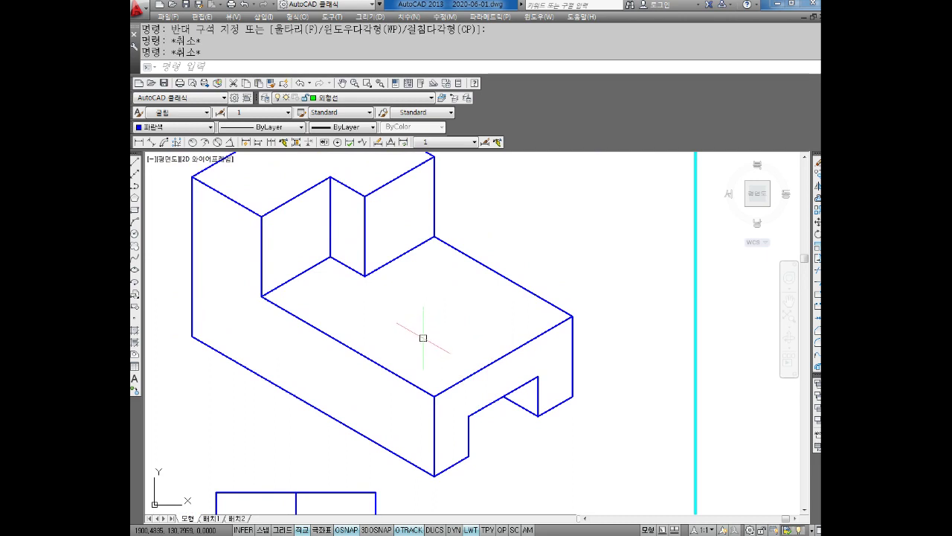
key("Escape")
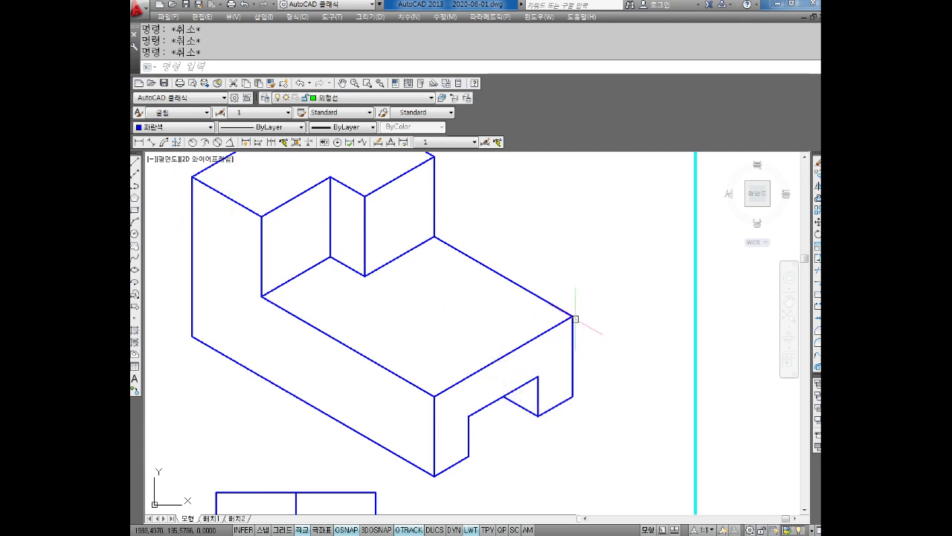
left_click(167, 133)
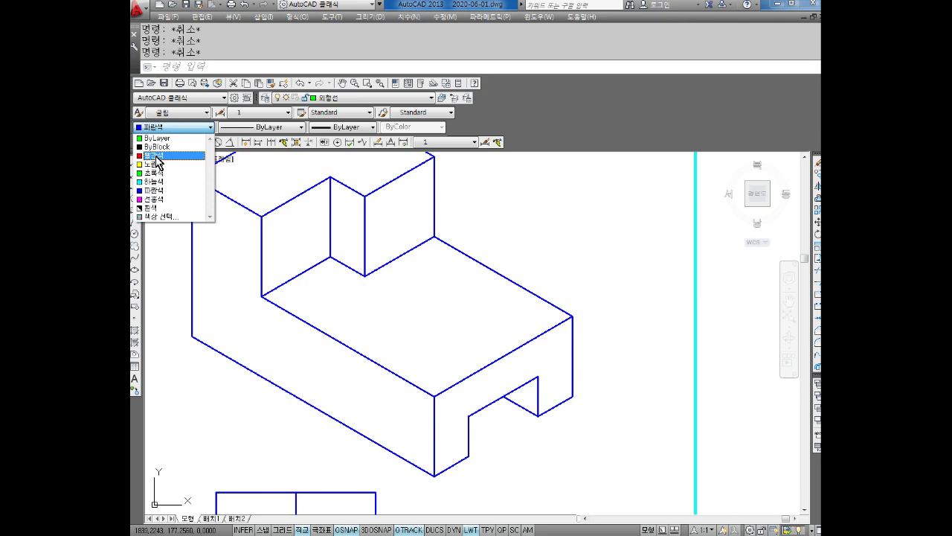
- Draw red 20-unit construction lines from the base's right corner on the top isoplane
left_click(161, 151)
type("L")
key("Return")
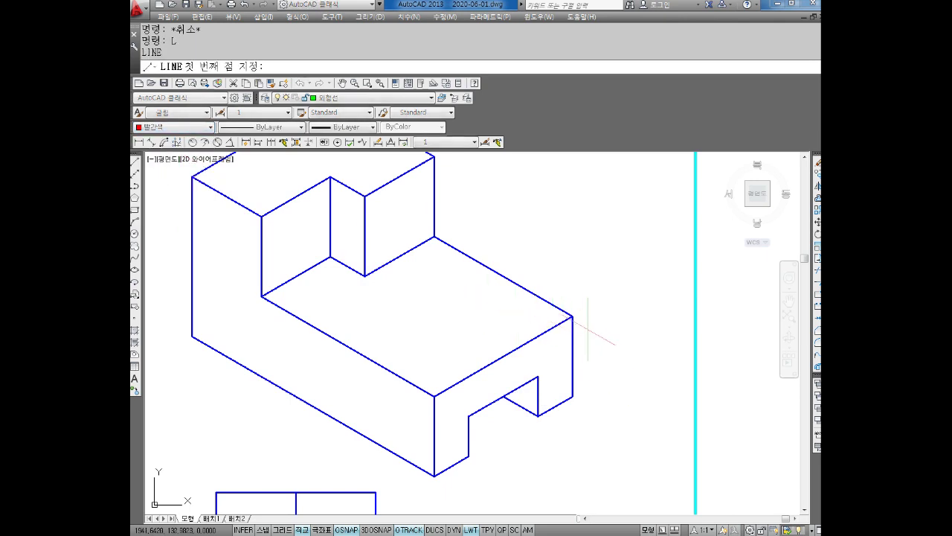
left_click(572, 316)
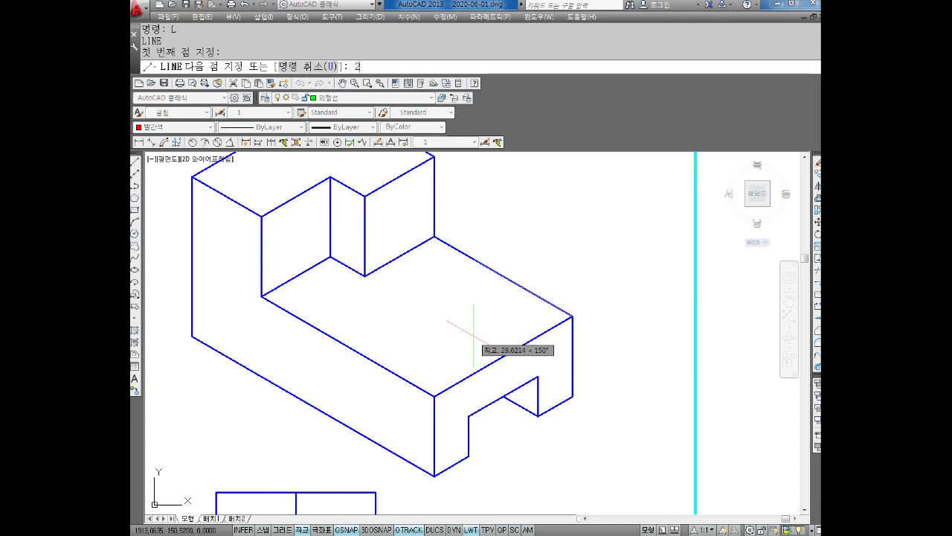
type("0")
key("Return")
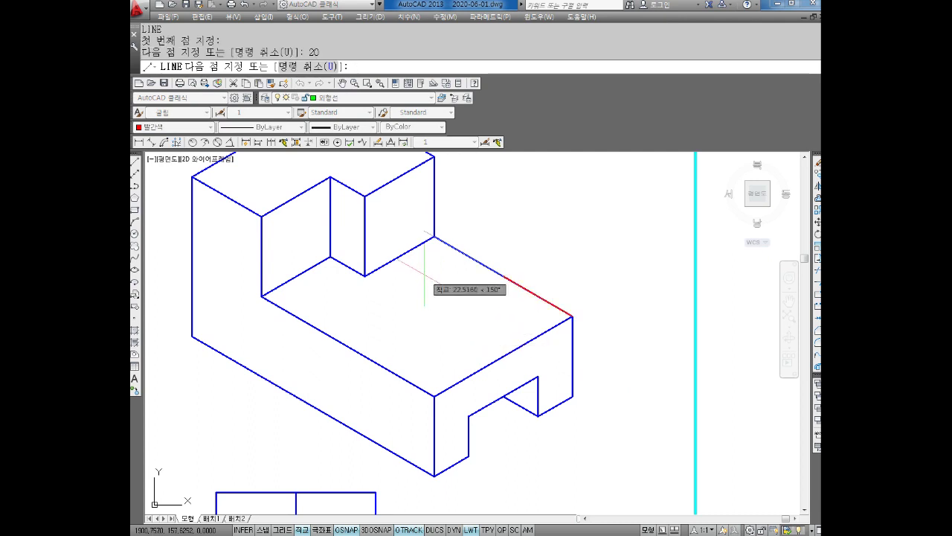
key("F5")
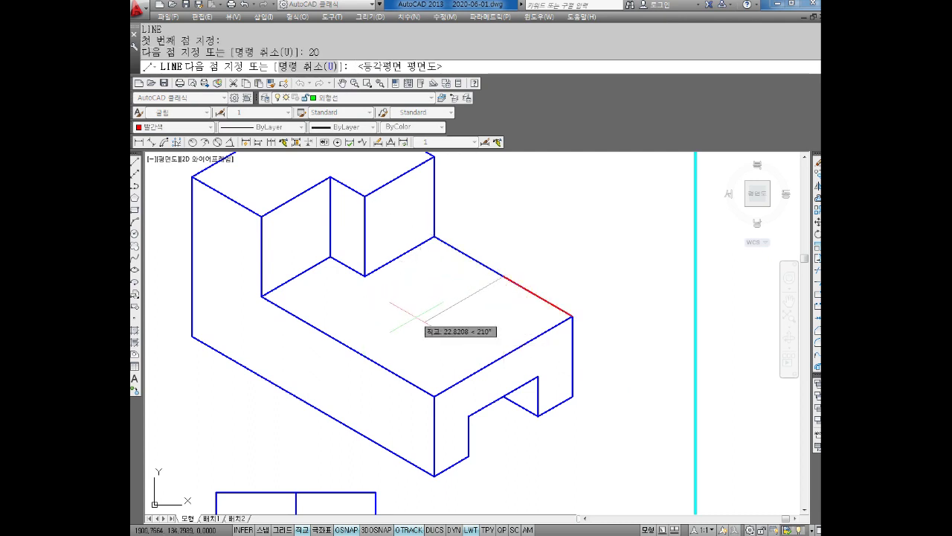
type("20")
key("Return")
key("Escape")
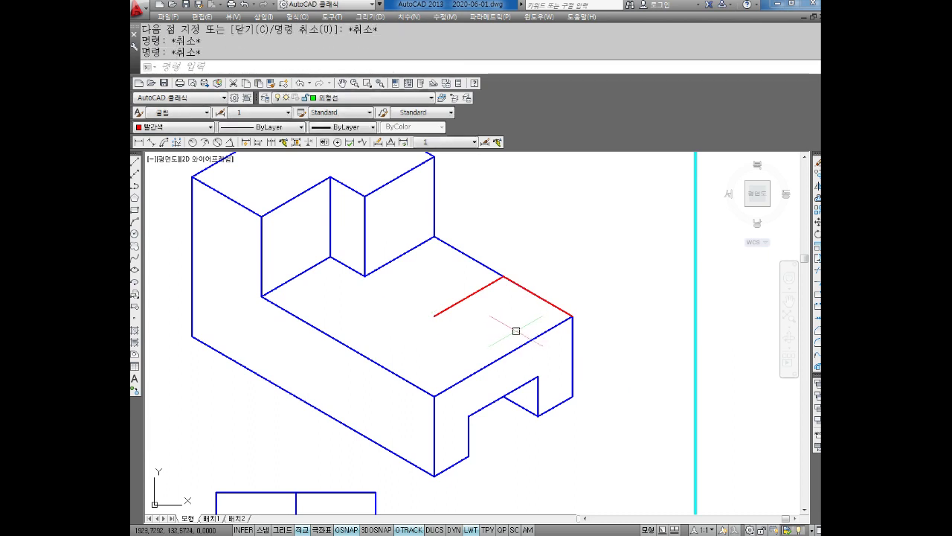
- Draw a small circle centred at the red construction line's inner end
left_click(529, 292)
left_click(468, 294)
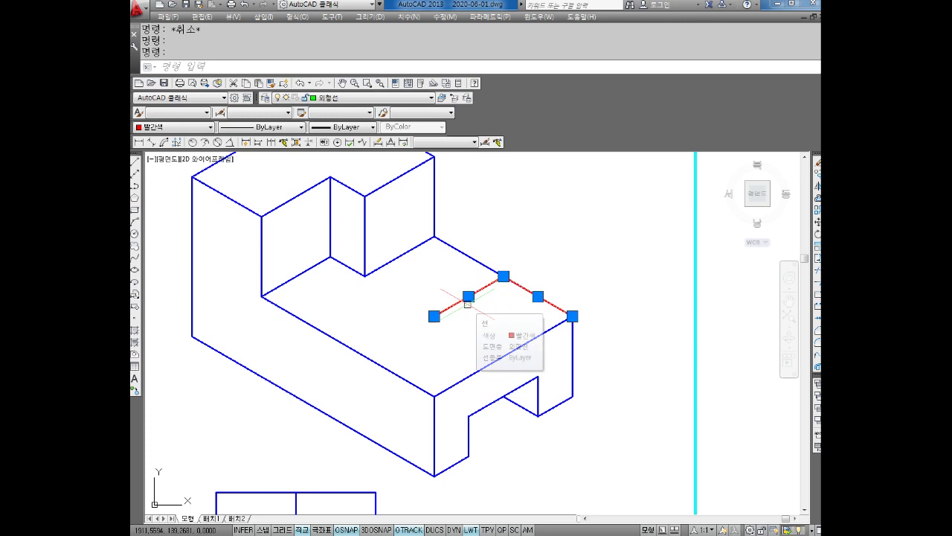
key("Escape")
key("Escape")
type("c")
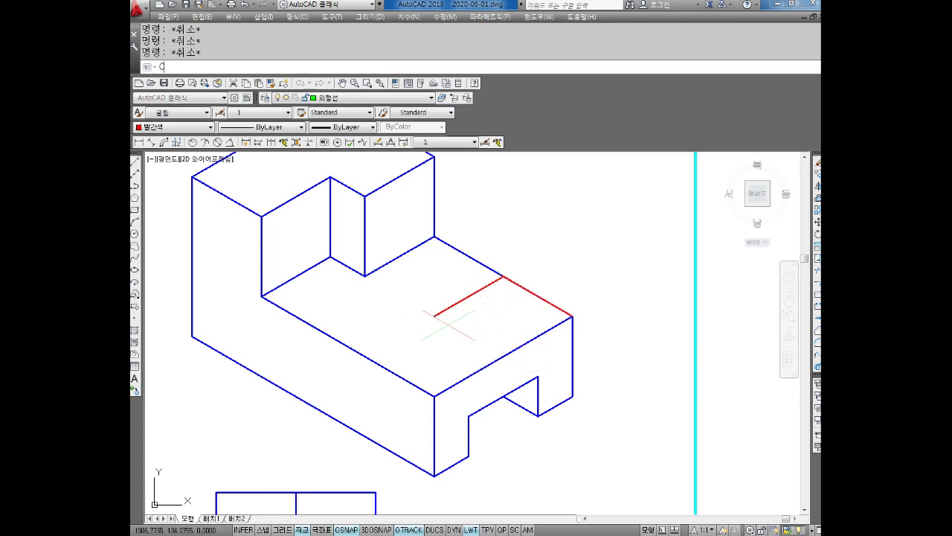
key("Return")
left_click(433, 315)
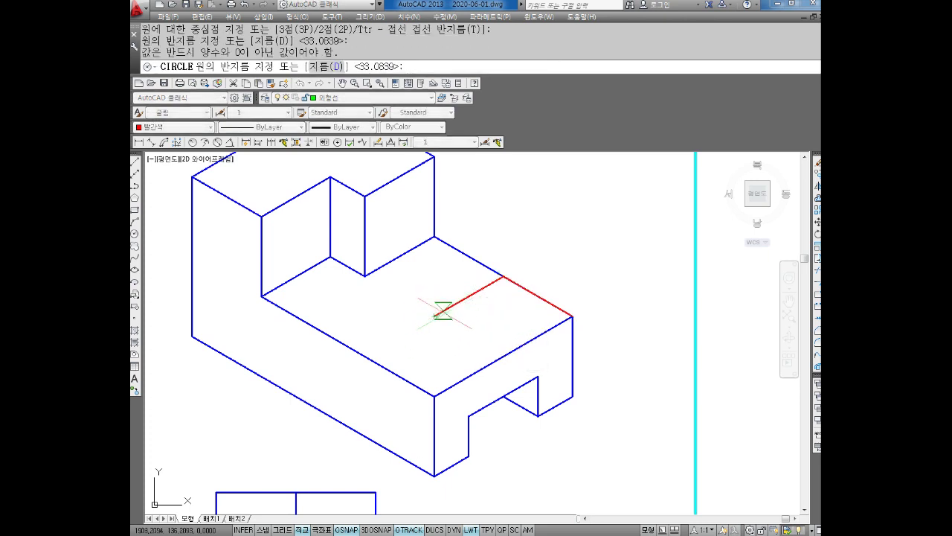
left_click(444, 312)
key("Escape")
key("Escape")
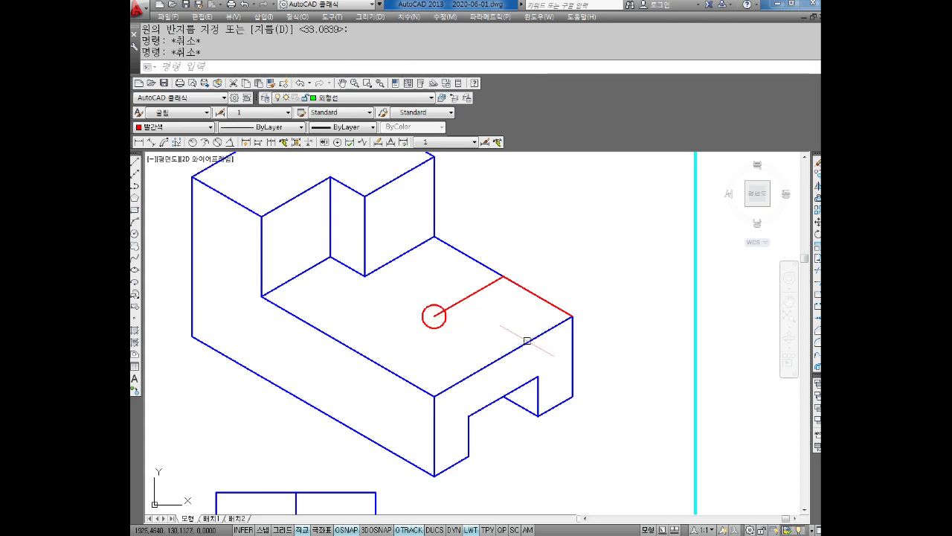
- Make blue the current drawing colour and delete the small red circle
left_click(173, 127)
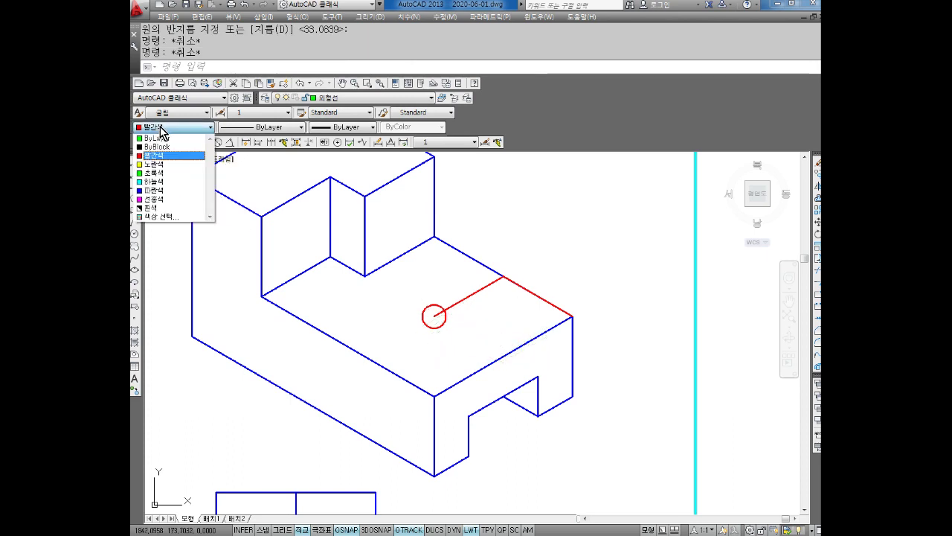
left_click(163, 190)
left_click(427, 325)
key("Delete")
- Draw a radius-10 isometric circle with ELLIPSE > Isocircle at the red lines' meeting point
key("Escape")
key("Escape")
type("el")
key("Return")
type("i")
key("Return")
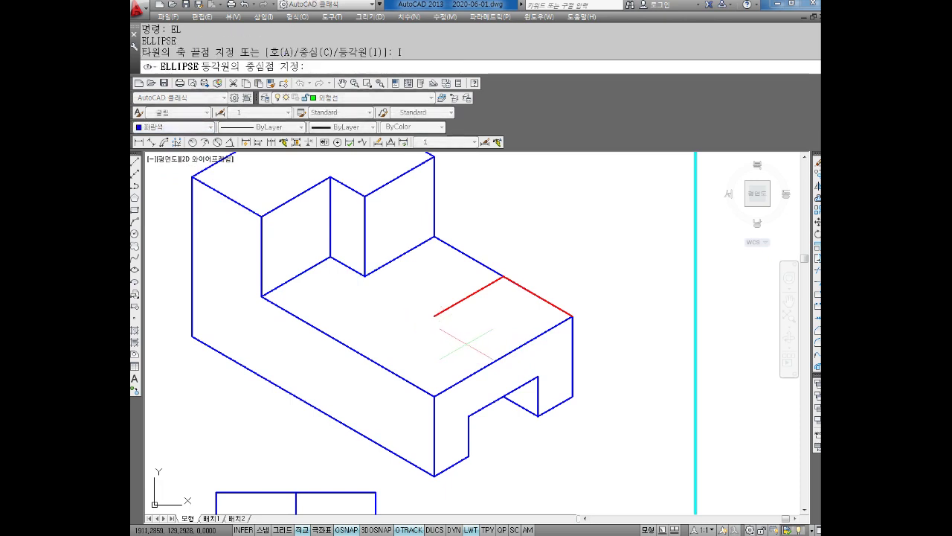
left_click(434, 315)
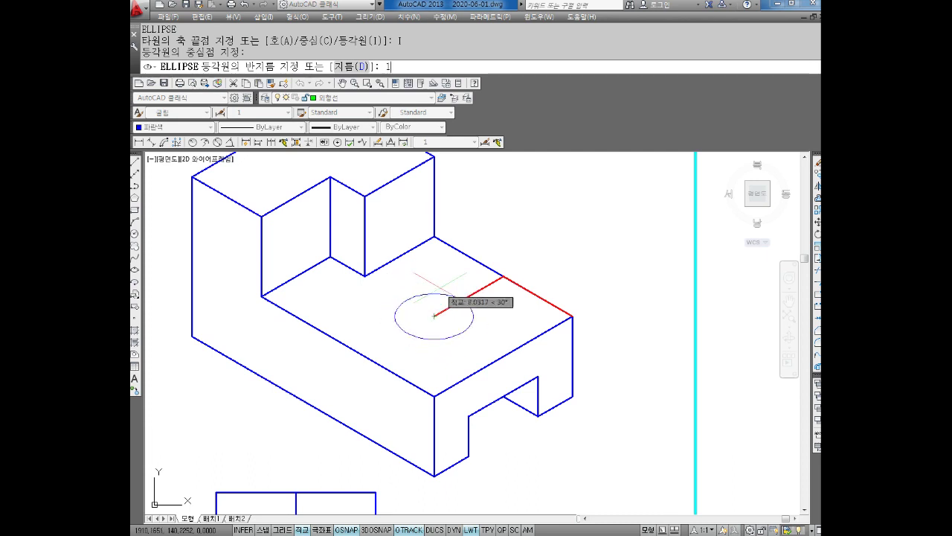
type("0")
key("Return")
key("Escape")
key("Escape")
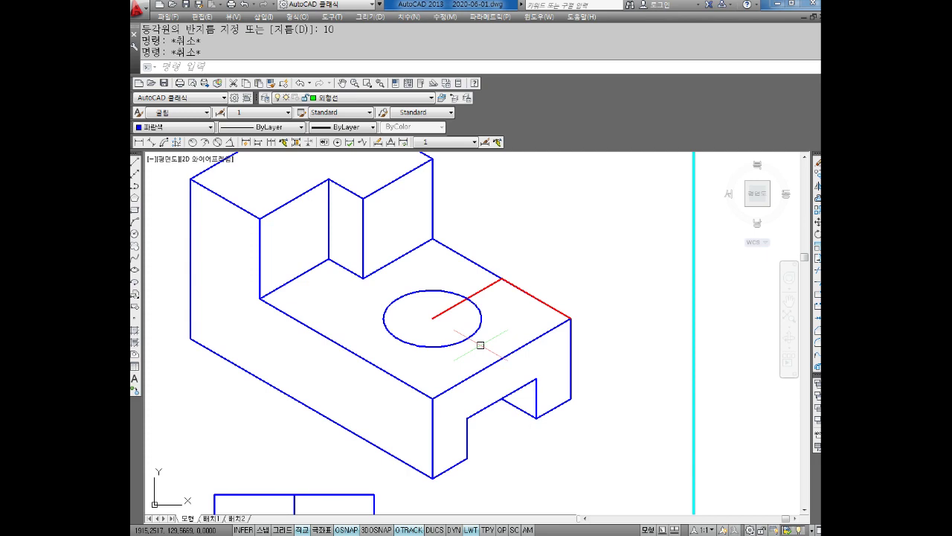
middle_click_drag(480, 345, 490, 358)
key("Escape")
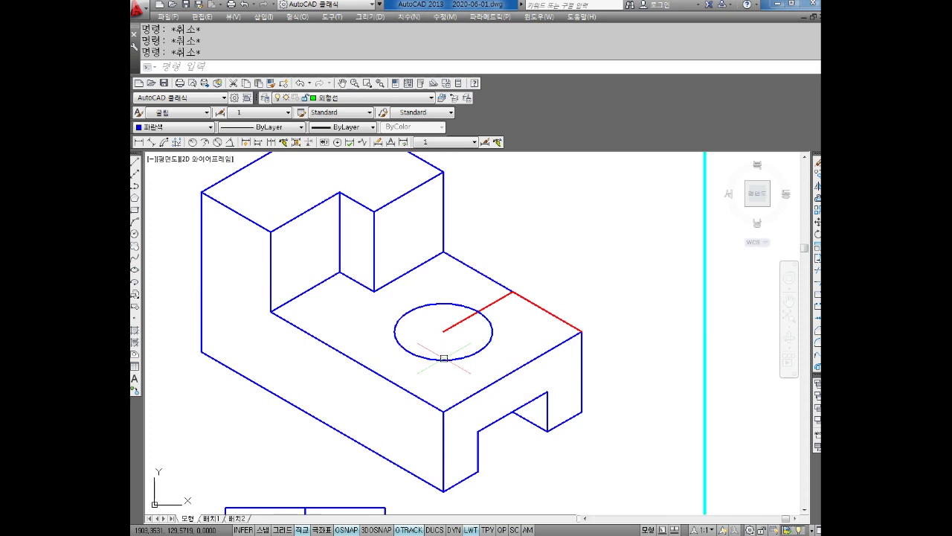
type("L")
key("Return")
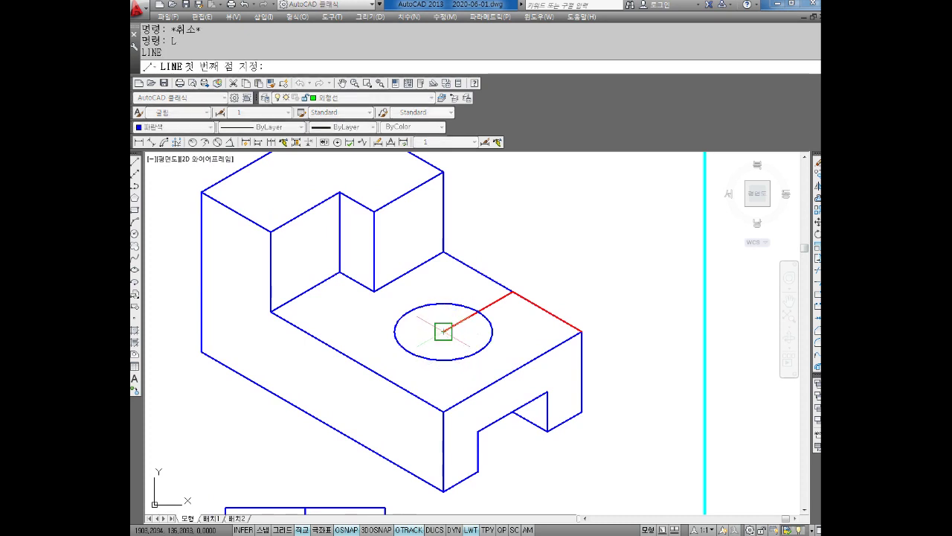
- Draw a 10-unit vertical line down from the hole's centre
left_click(443, 330)
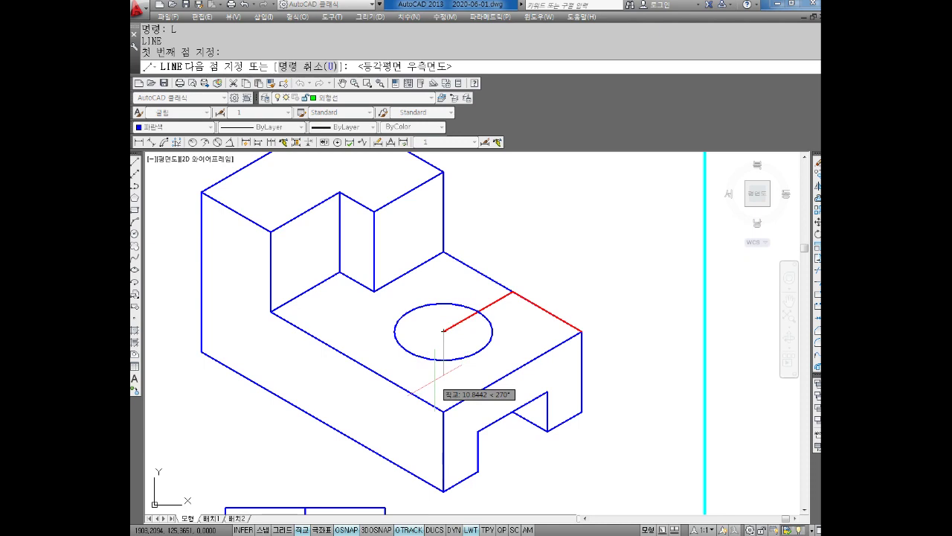
type("10")
key("Return")
key("Escape")
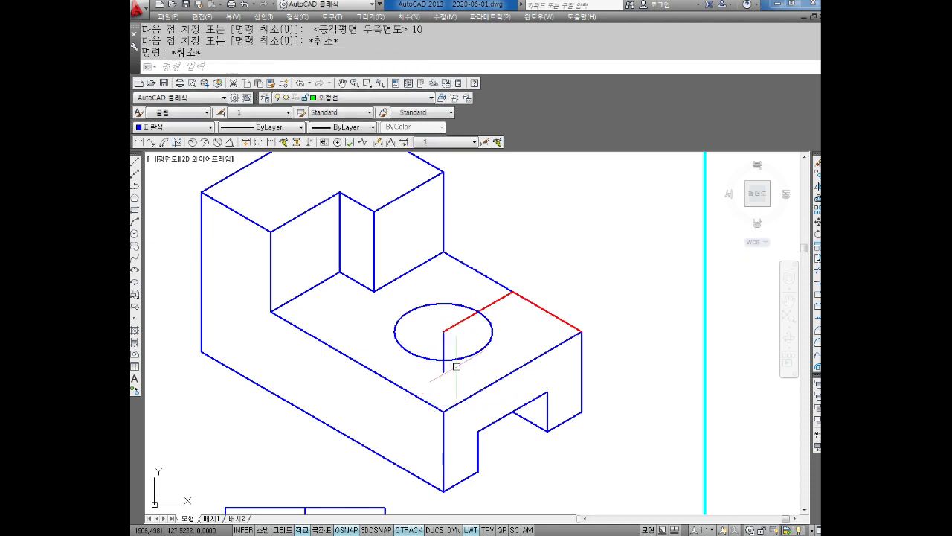
scroll(462, 357, "up", 4)
scroll(439, 328, "down", 2)
- Erase both red construction lines
key("Escape")
left_click(441, 303)
key("Delete")
left_click(558, 268)
key("Delete")
left_click(436, 315)
left_click(404, 330)
key("Escape")
key("Escape")
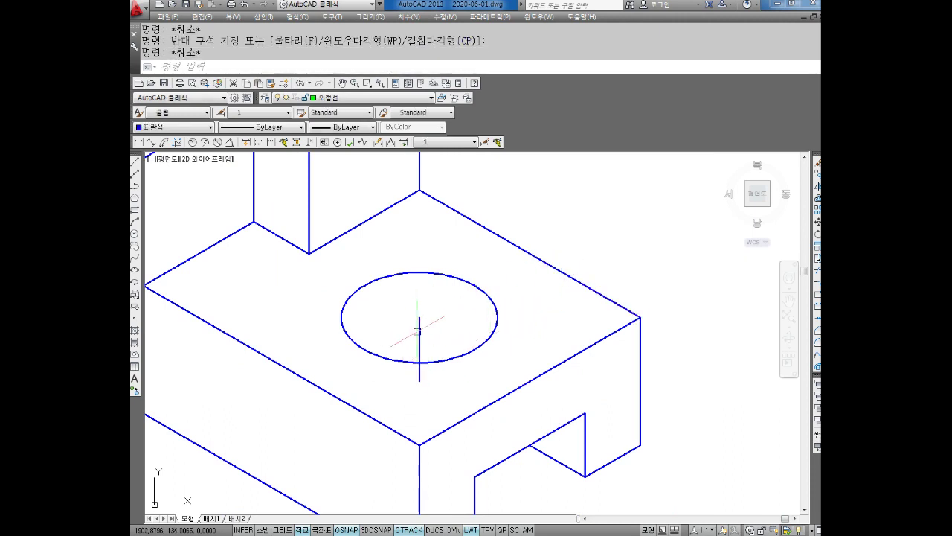
middle_click_drag(438, 335, 446, 335)
key("Escape")
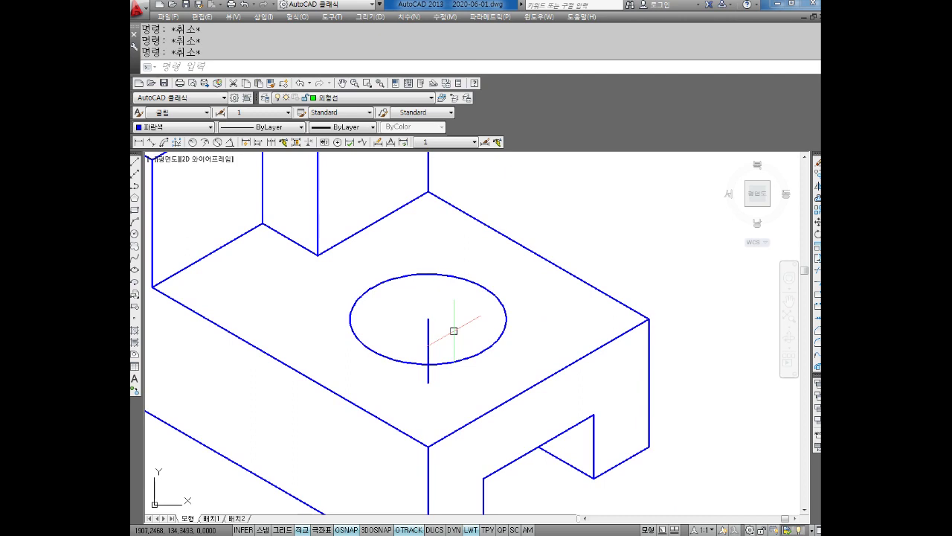
- Copy the hole isocircle from its centre to the vertical line's lower end
type("CO")
key("Return")
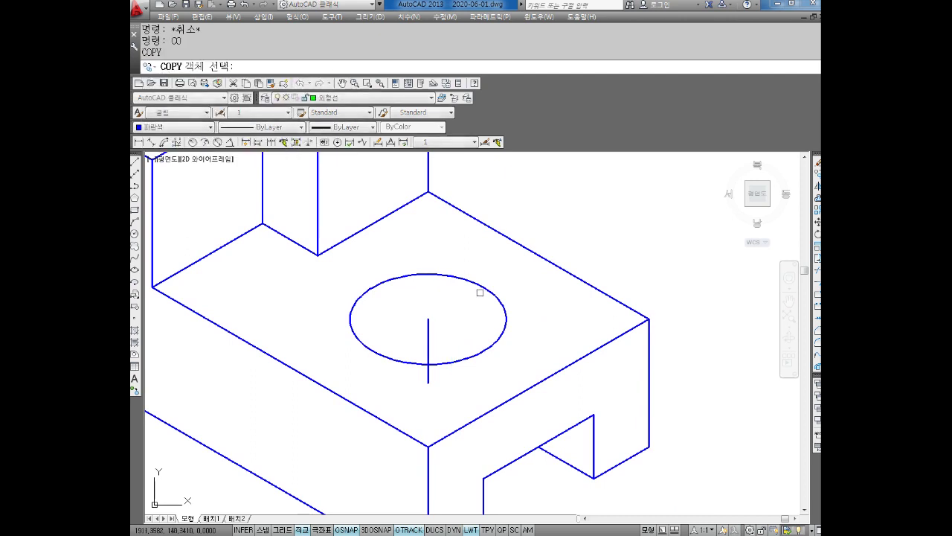
left_click(485, 291)
key("Return")
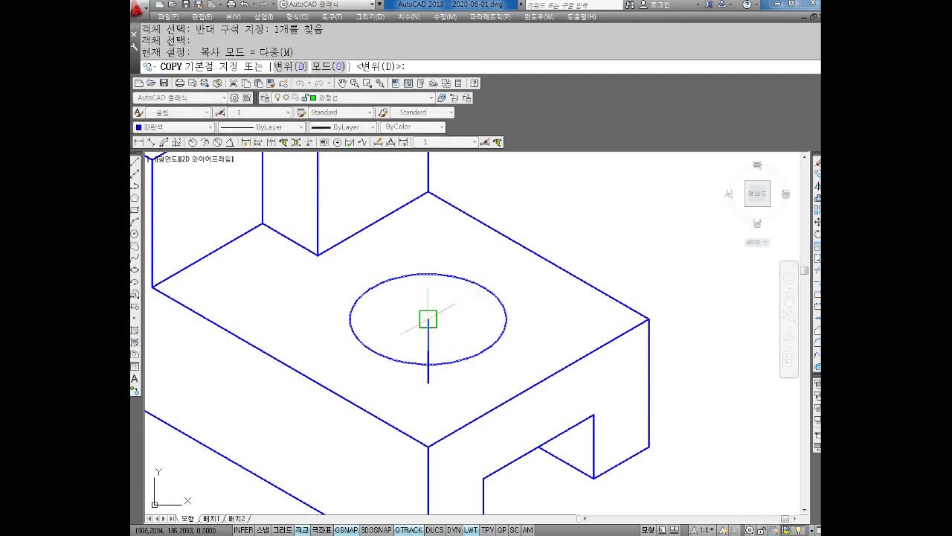
left_click(428, 318)
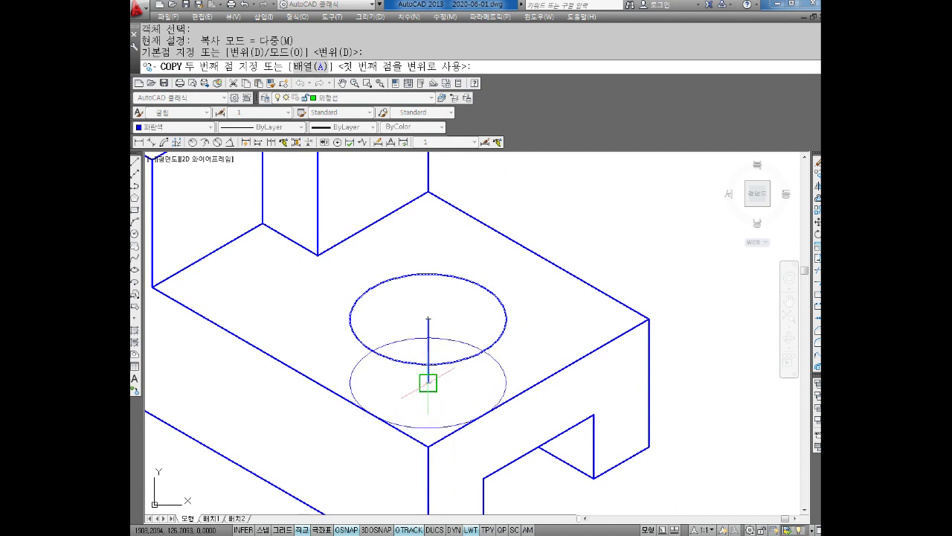
left_click(427, 383)
key("Escape")
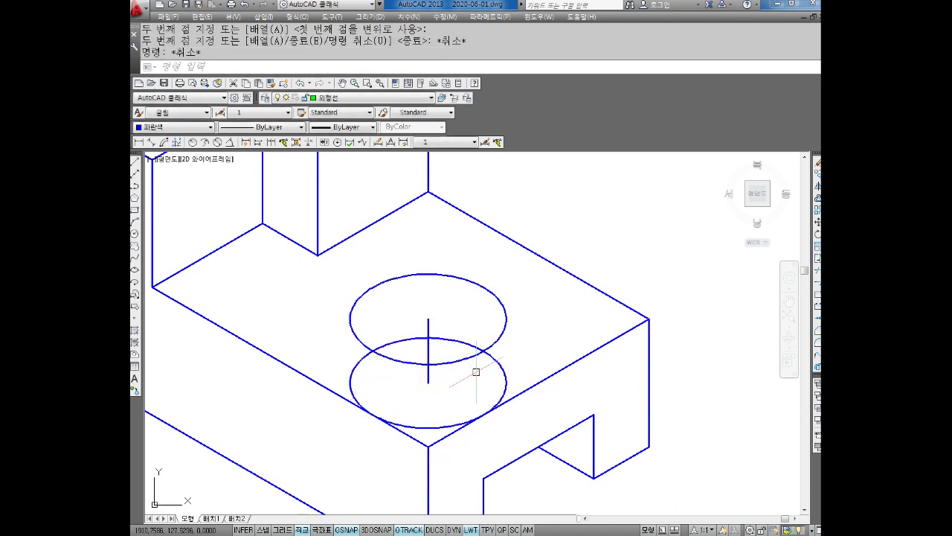
- Trim away the hidden part of the lower hole circle
middle_click_drag(474, 373, 484, 367)
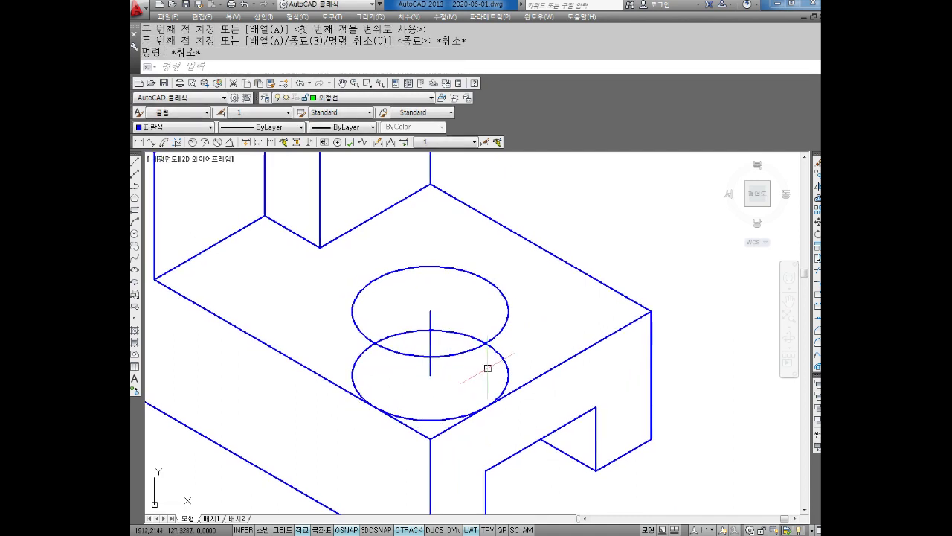
key("Escape")
key("Escape")
type("r")
key("Return")
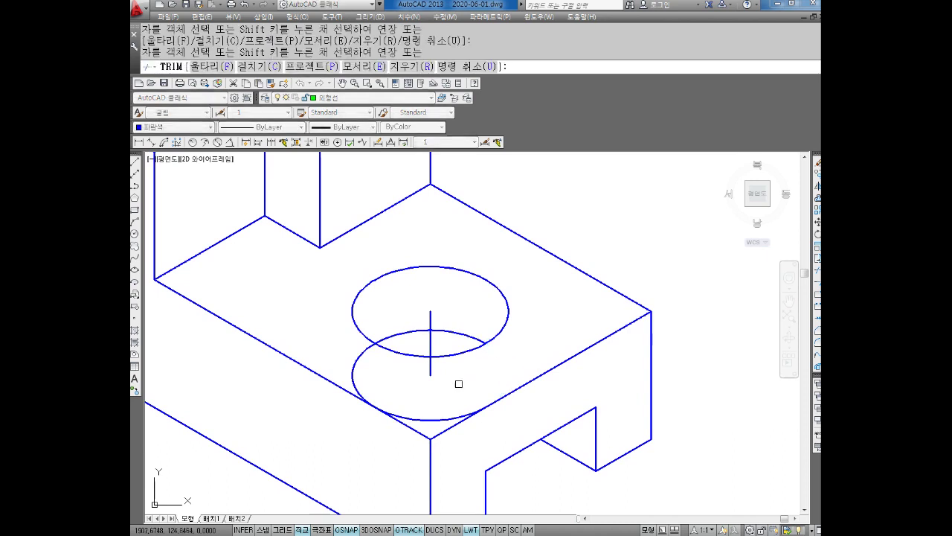
key("Escape")
left_click(430, 339)
- Delete the vertical guide line linking the two hole circles
left_click(426, 336)
key("Delete")
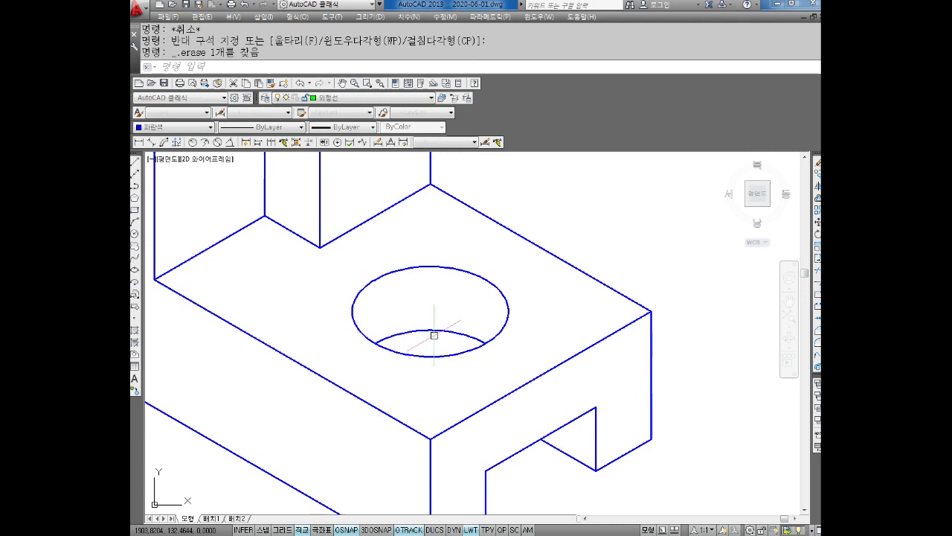
scroll(428, 364, "down", 4)
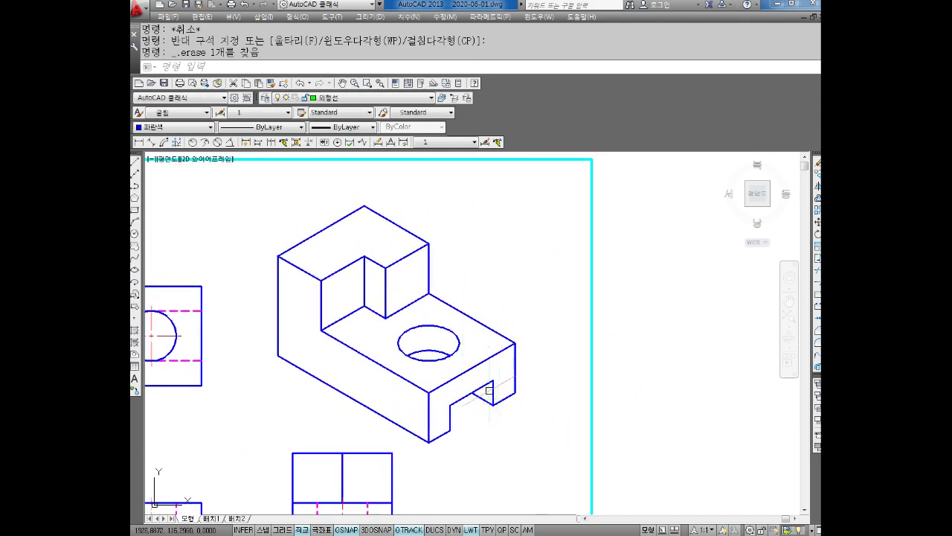
scroll(431, 334, "up", 2)
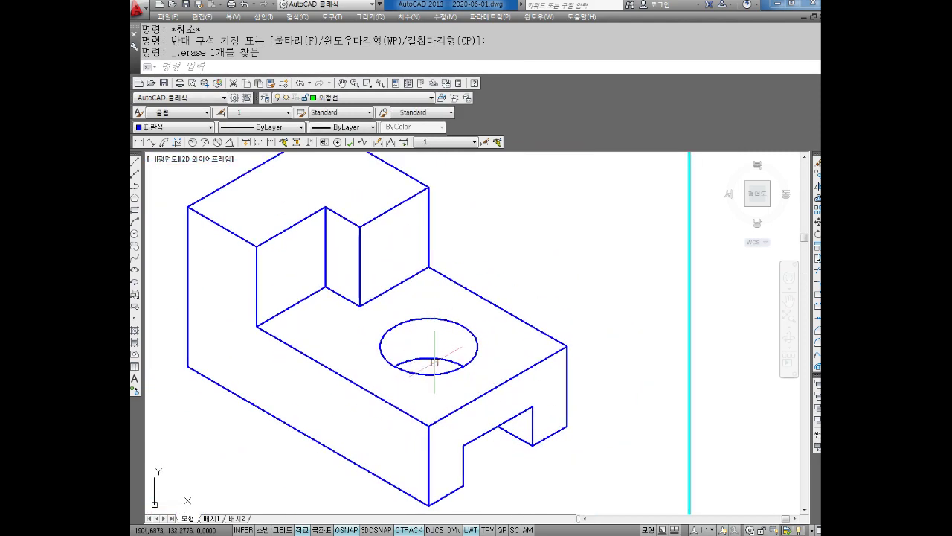
scroll(433, 360, "down", 2)
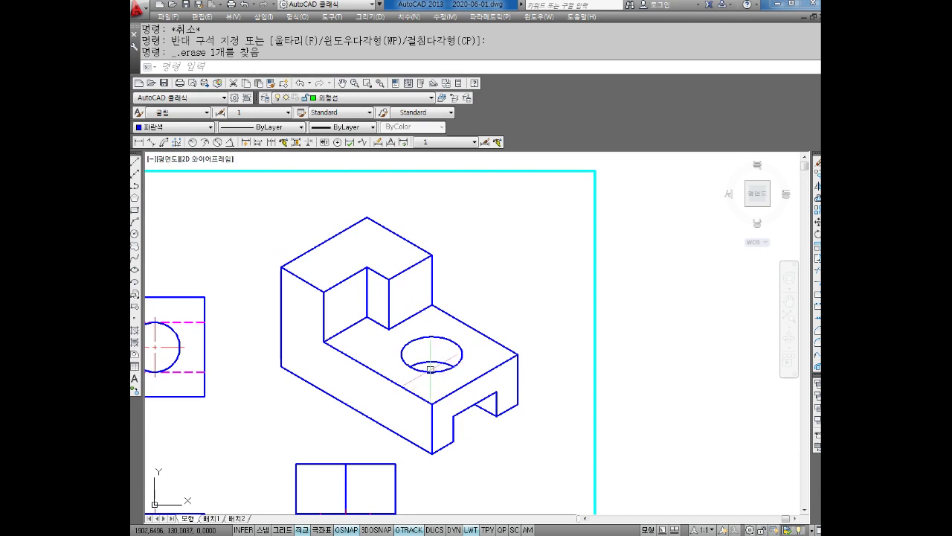
middle_click_drag(430, 368, 420, 357)
key("Escape")
key("Escape")
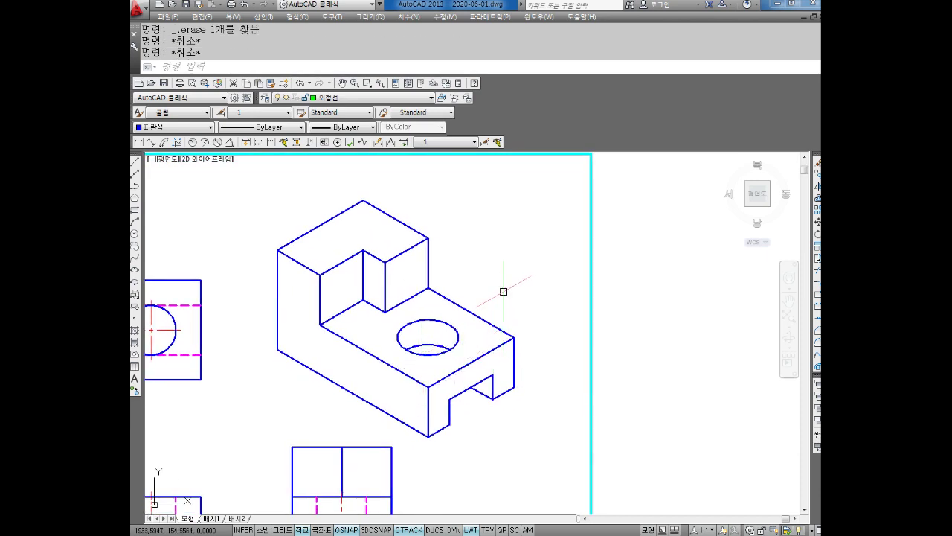
- Scale the whole isometric view by 0.7 about the part's corner
middle_click_drag(509, 292, 510, 287)
key("Escape")
type("c")
key("Return")
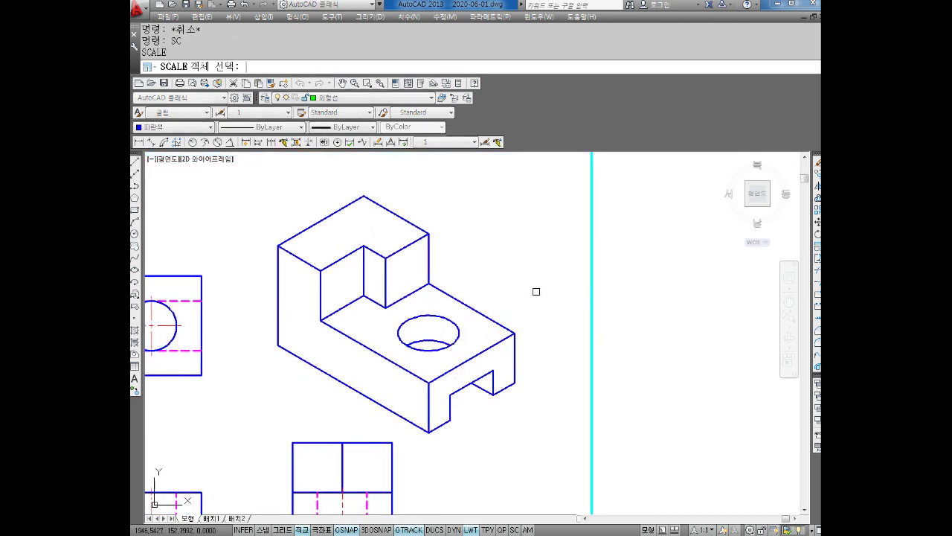
left_click(546, 178)
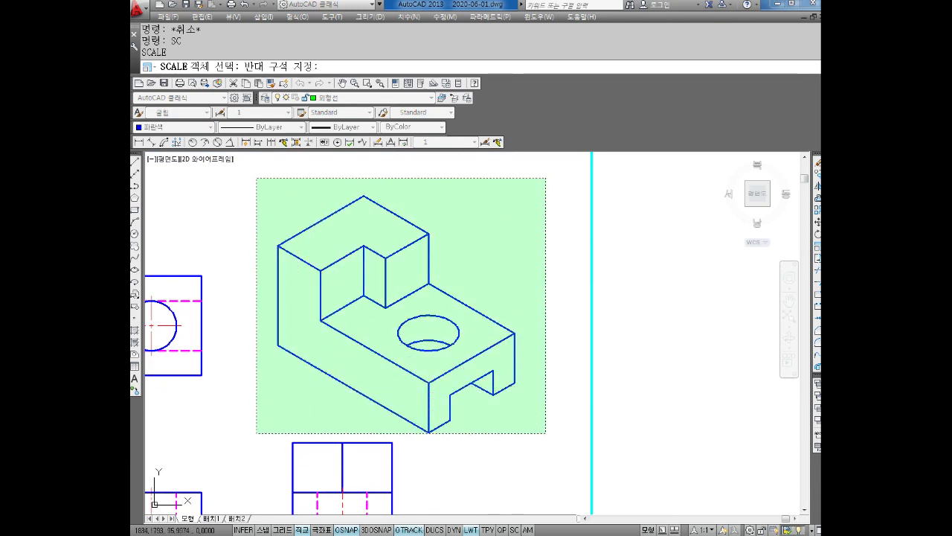
left_click(254, 437)
key("Return")
left_click(401, 326)
type("0.7")
key("Return")
key("Escape")
- Move the isometric view above the right view with Ortho off
middle_click_drag(480, 252, 485, 241)
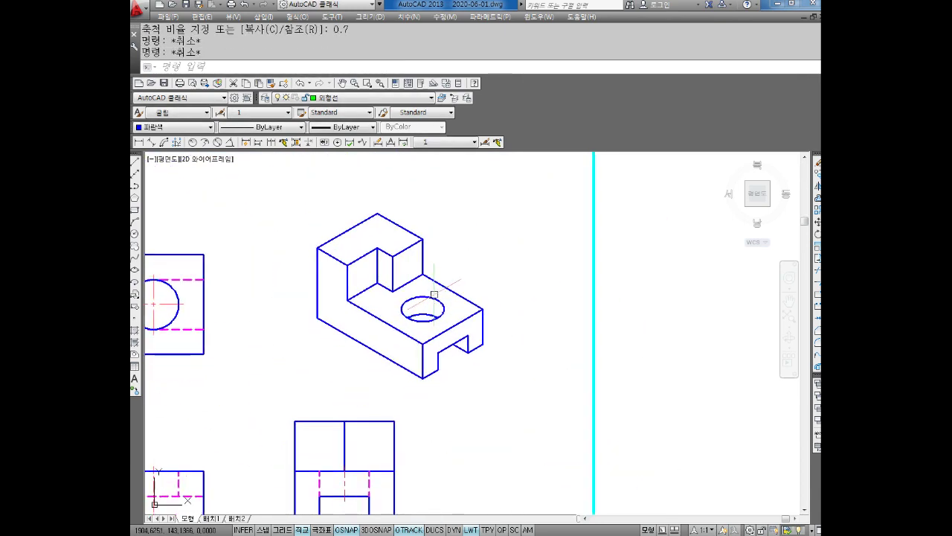
type("m")
key("Return")
left_click(518, 209)
left_click(327, 372)
key("Return")
left_click(285, 392)
key("F8")
left_click(273, 358)
key("Escape")
key("Escape")
scroll(372, 325, "down", 2)
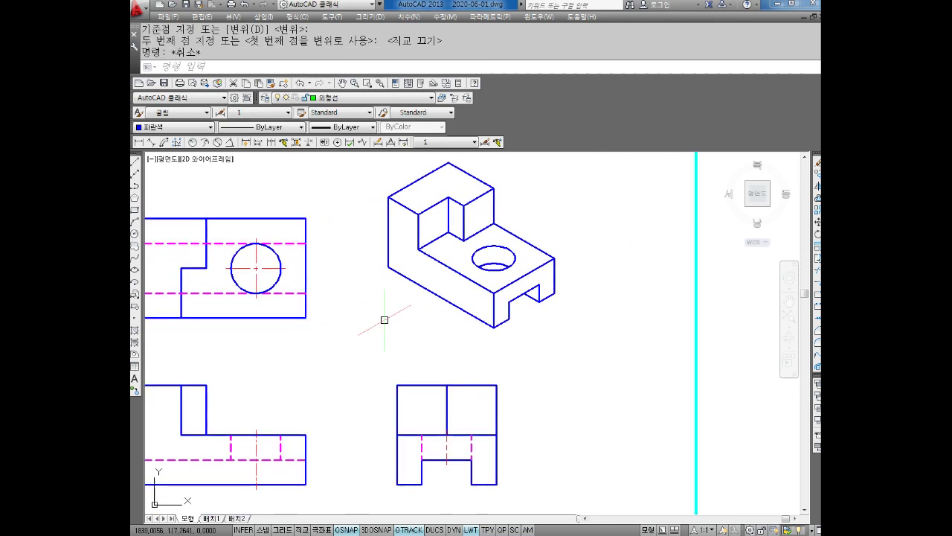
scroll(372, 325, "down", 2)
key("Escape")
type("SC")
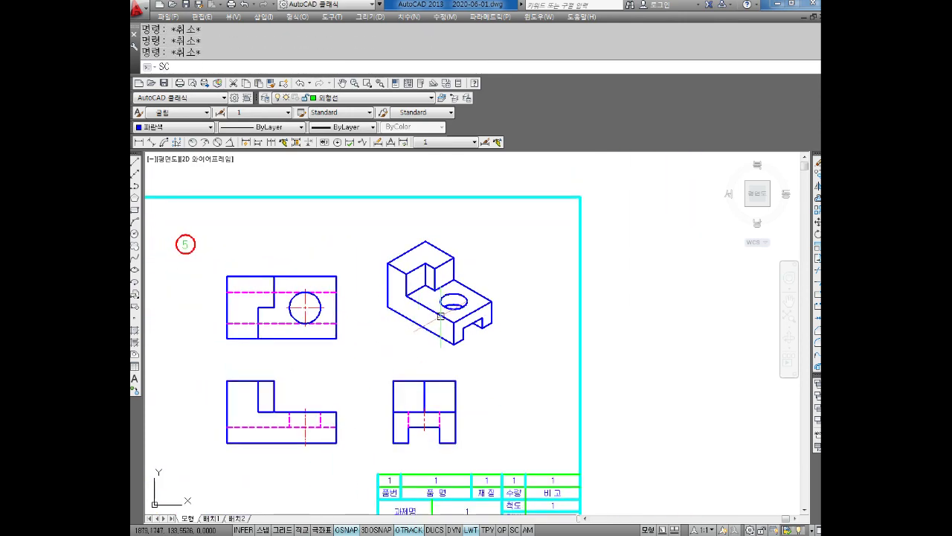
- Cancel the pending Move command and recentre the drawing sheet in view
key("Escape")
middle_click_drag(441, 316, 439, 325)
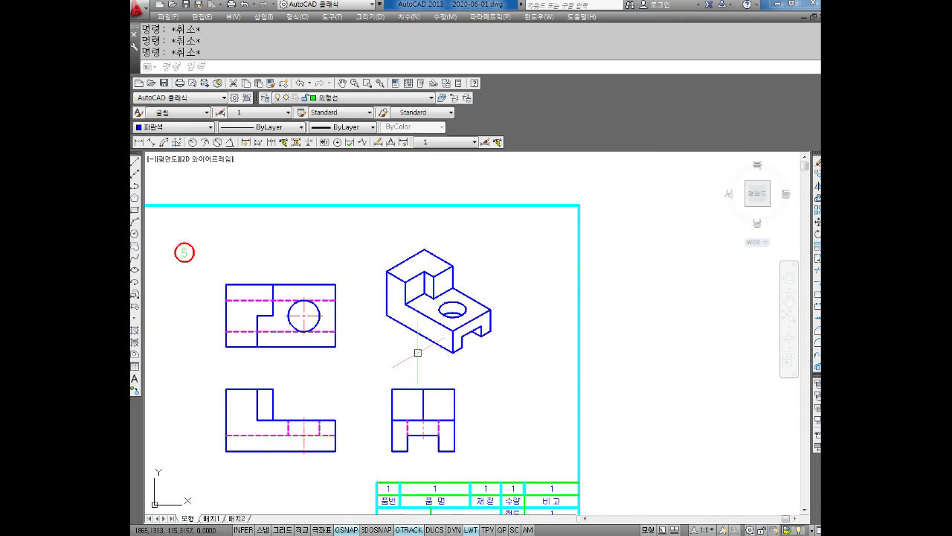
scroll(413, 346, "up", 1)
scroll(511, 277, "up", 2)
scroll(521, 312, "up", 1)
mouse_move(529, 346)
middle_mouse_down()
mouse_move(498, 340)
mouse_move(583, 354)
middle_mouse_up()
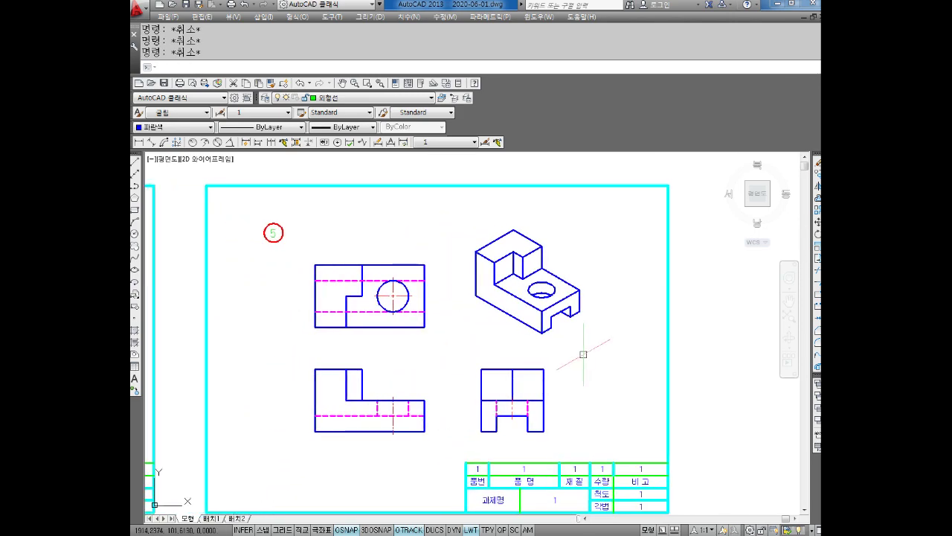
- Set the snap style back to standard with the SNAP command
key("Return")
type("S")
key("Return")
type("S")
key("Return")
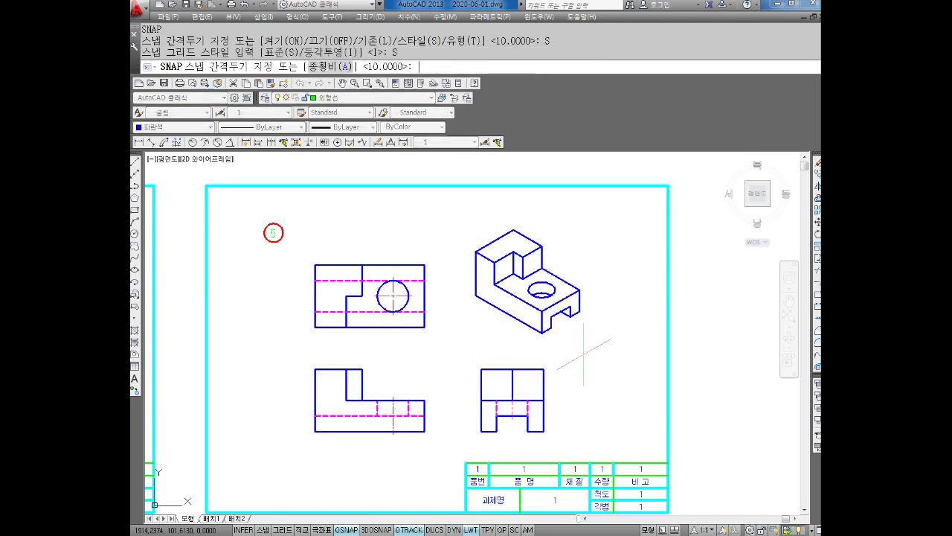
key("Return")
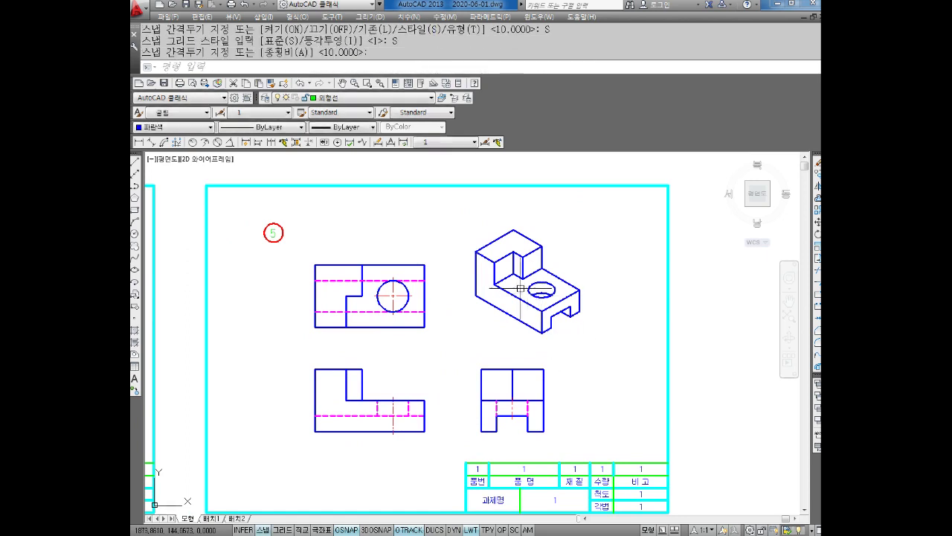
key("Escape")
key("Escape")
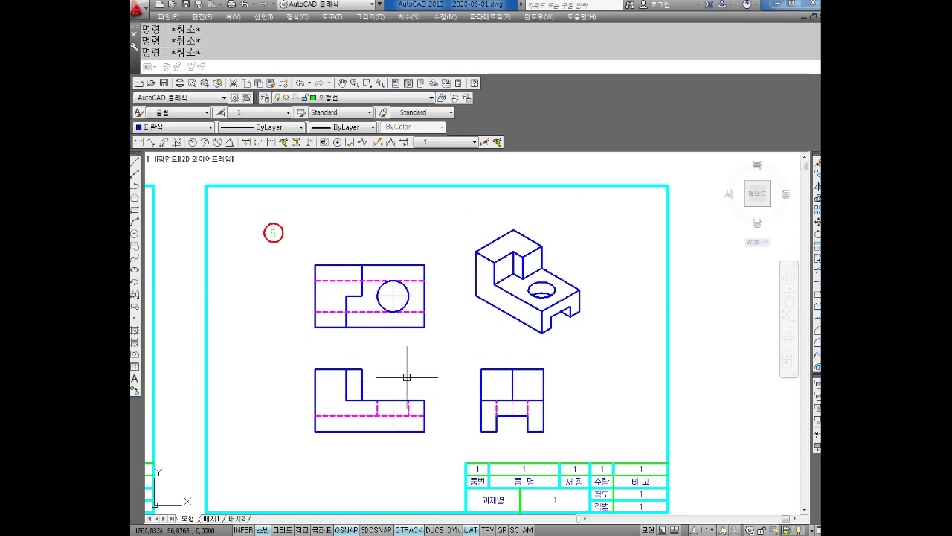
key("Escape")
- Switch snap mode off from the status bar so points can be picked freely
scroll(410, 340, "up", 3)
middle_click_drag(410, 340, 436, 356)
scroll(437, 356, "down", 2)
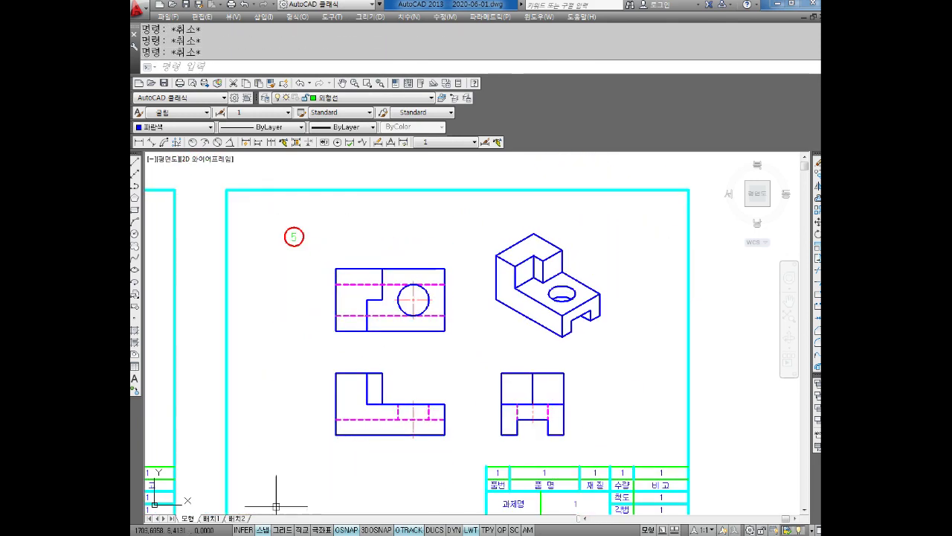
left_click(264, 530)
scroll(432, 438, "up", 1)
scroll(441, 391, "down", 1)
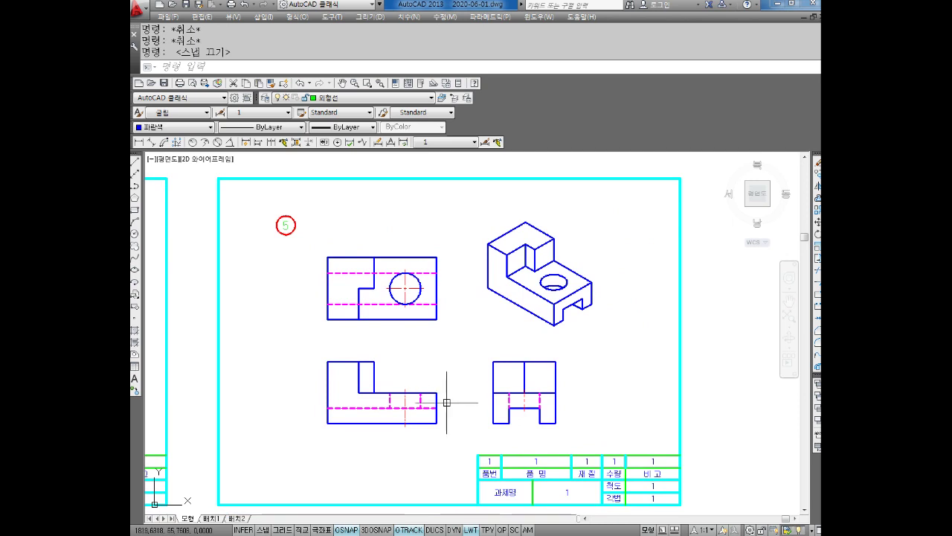
scroll(446, 400, "up", 1)
scroll(435, 376, "down", 1)
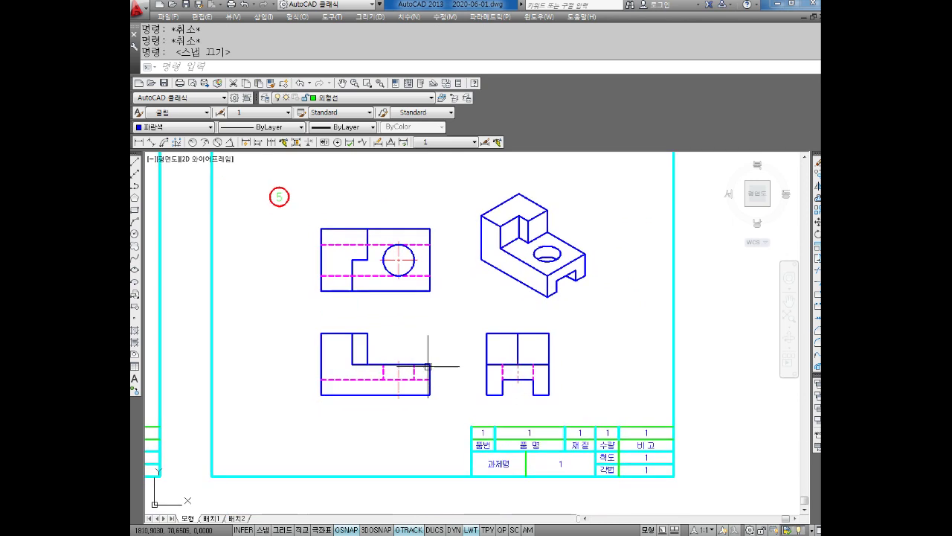
key("Escape")
scroll(224, 194, "up", 1)
scroll(189, 166, "down", 1)
- Dimension the front view's 70 overall width below it and its 40 height on the left
left_click(139, 141)
scroll(367, 363, "up", 4)
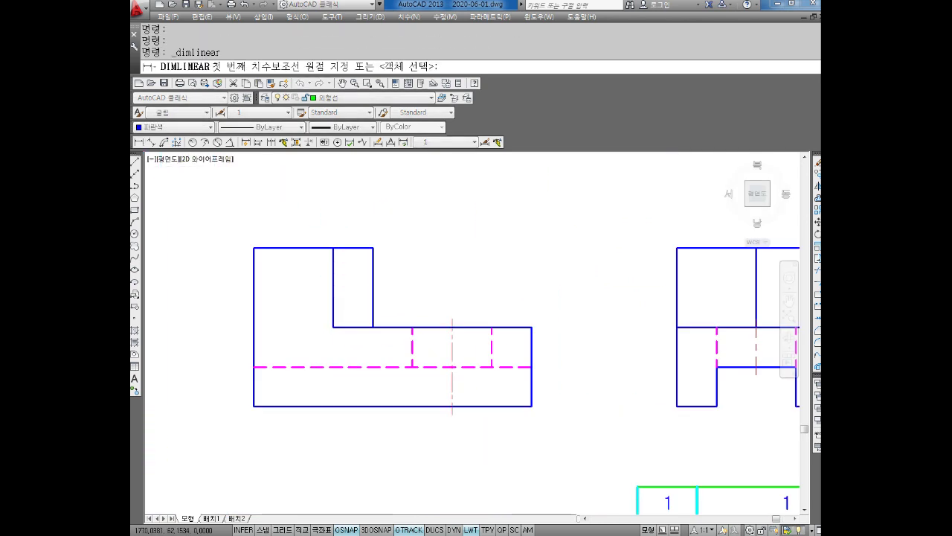
left_click(253, 406)
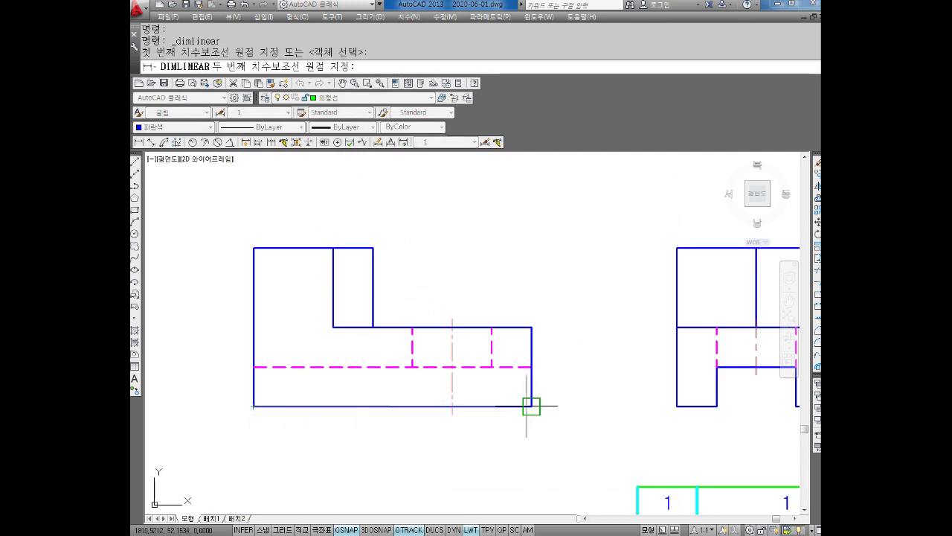
left_click(531, 407)
left_click(451, 472)
key("space")
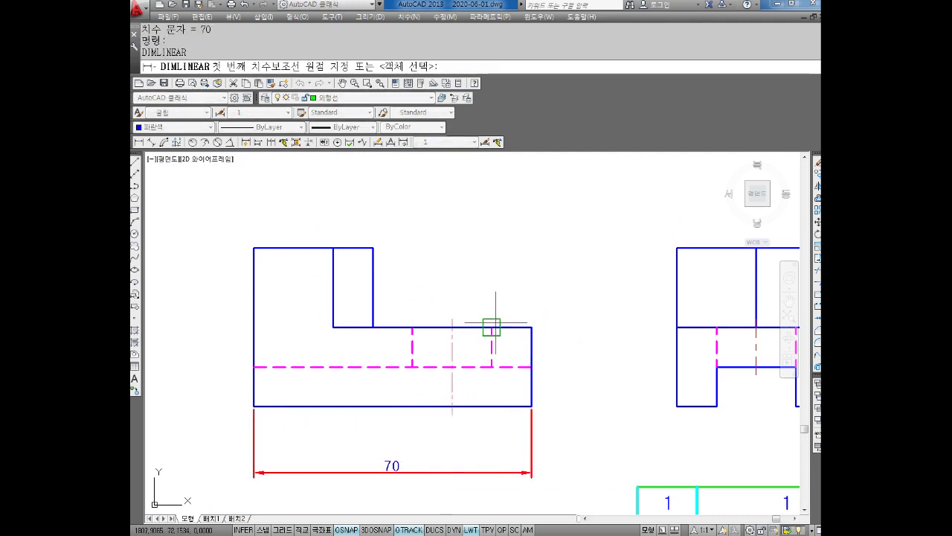
left_click(253, 248)
left_click(253, 406)
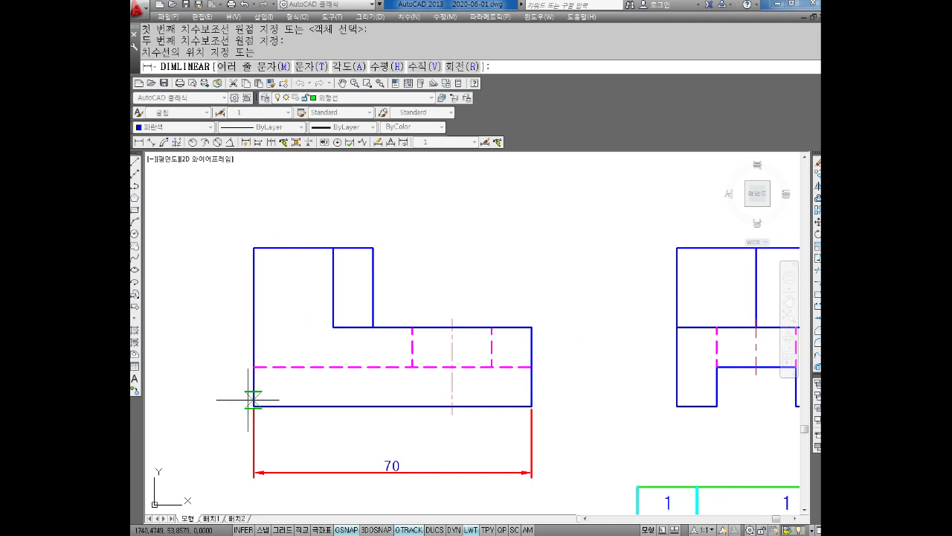
left_click(194, 327)
- Add the 20 step height on the right and the 20 hole-to-corner width above the step
key("space")
left_click(531, 327)
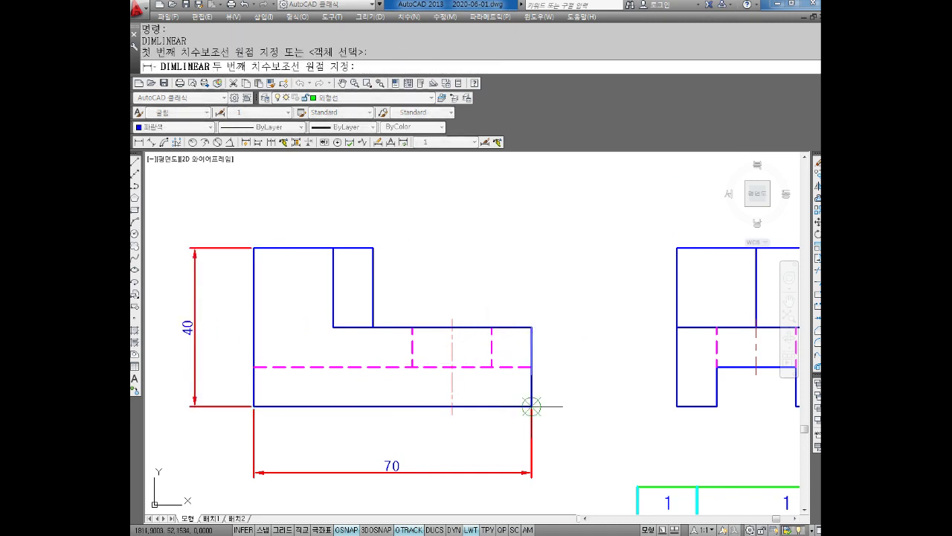
left_click(531, 406)
left_click(576, 380)
middle_click_drag(393, 282, 393, 304)
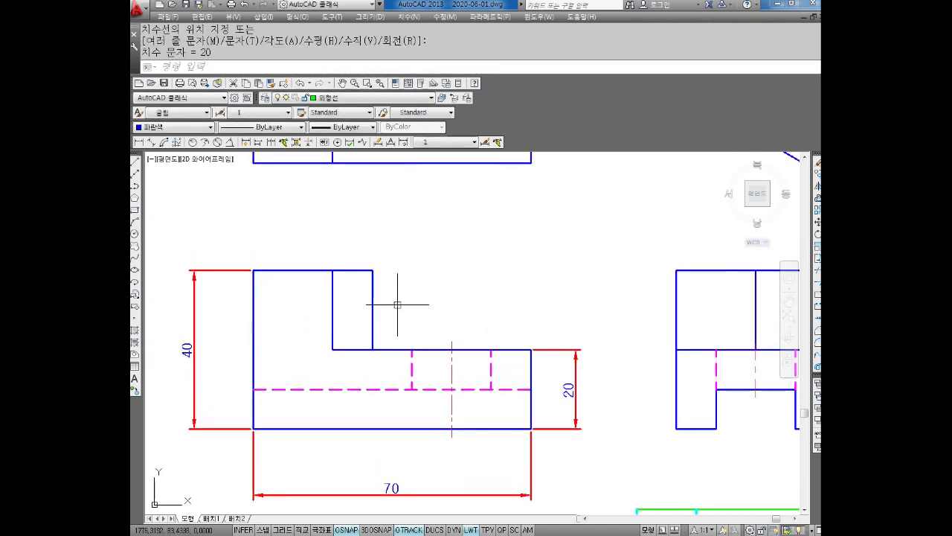
middle_click_drag(451, 329, 441, 316)
key("space")
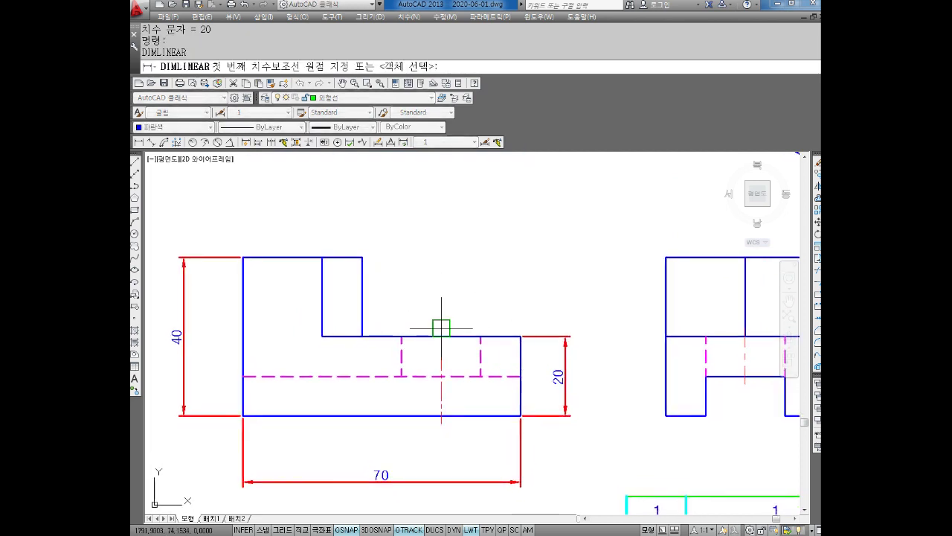
left_click(441, 336)
left_click(520, 335)
left_click(484, 282)
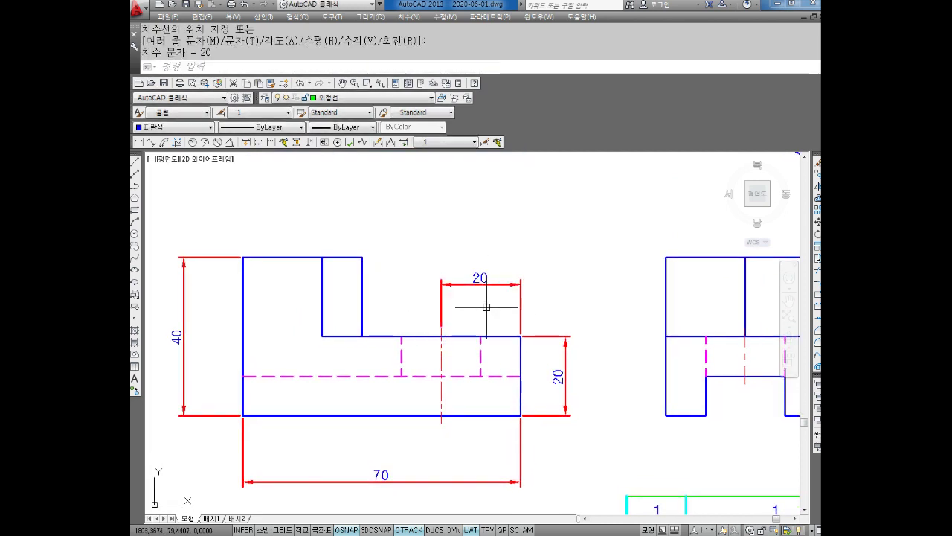
middle_click_drag(456, 350, 456, 320)
- Dimension the 10 depth from the hidden line to the front view's bottom edge
key("space")
left_click(347, 345)
left_click(347, 384)
left_click(355, 370)
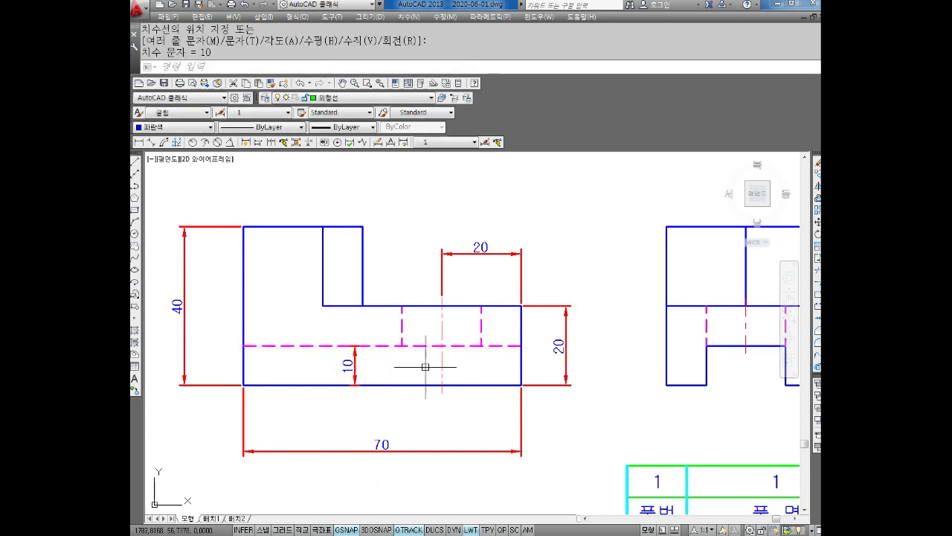
scroll(427, 321, "down", 4)
scroll(400, 267, "up", 2)
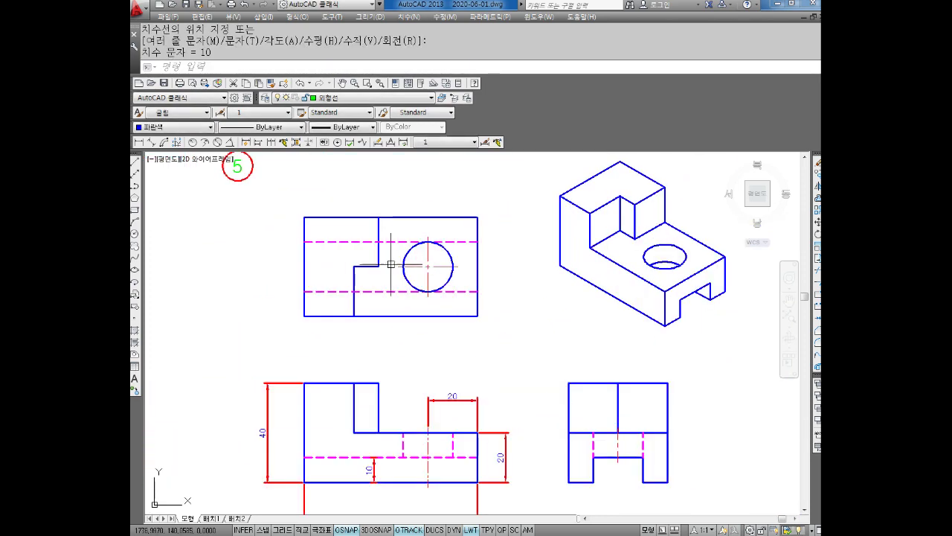
- Dimension the top view's 40 depth on the right and the 20 step
left_click(139, 142)
left_click(478, 216)
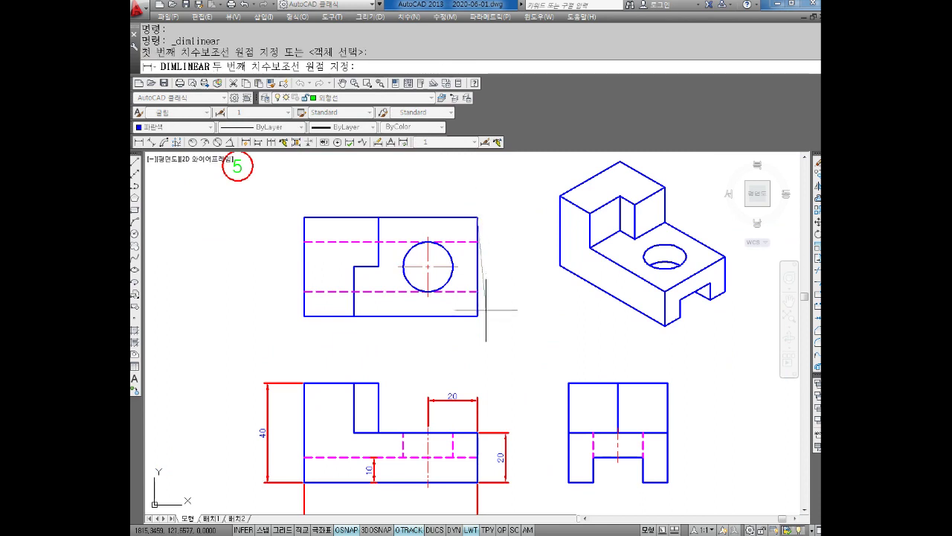
left_click(478, 316)
left_click(521, 283)
key("Return")
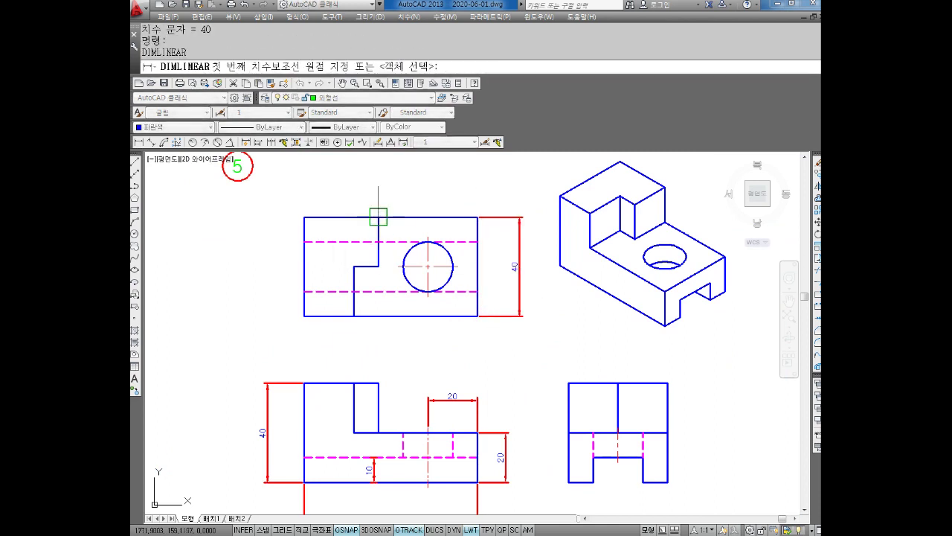
left_click(378, 257)
key("Escape")
key("Return")
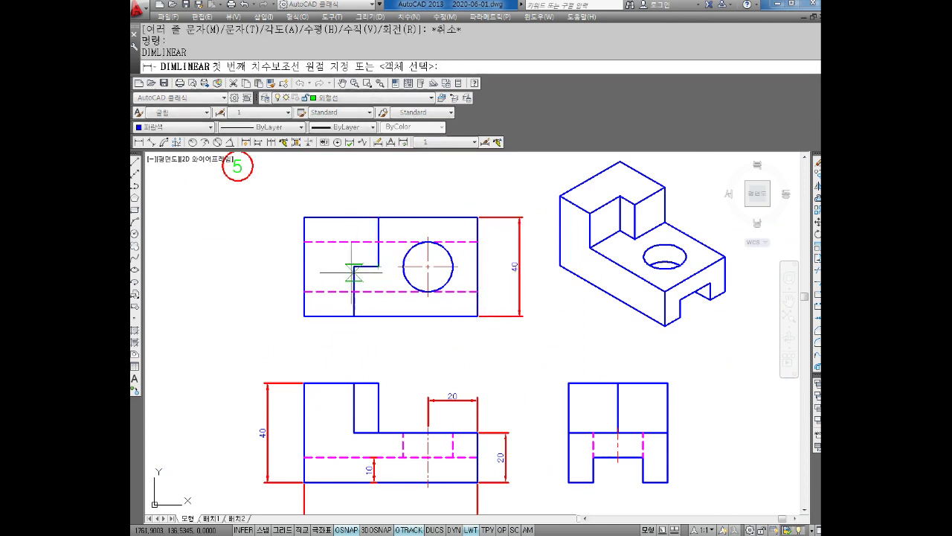
left_click(353, 292)
left_click(353, 266)
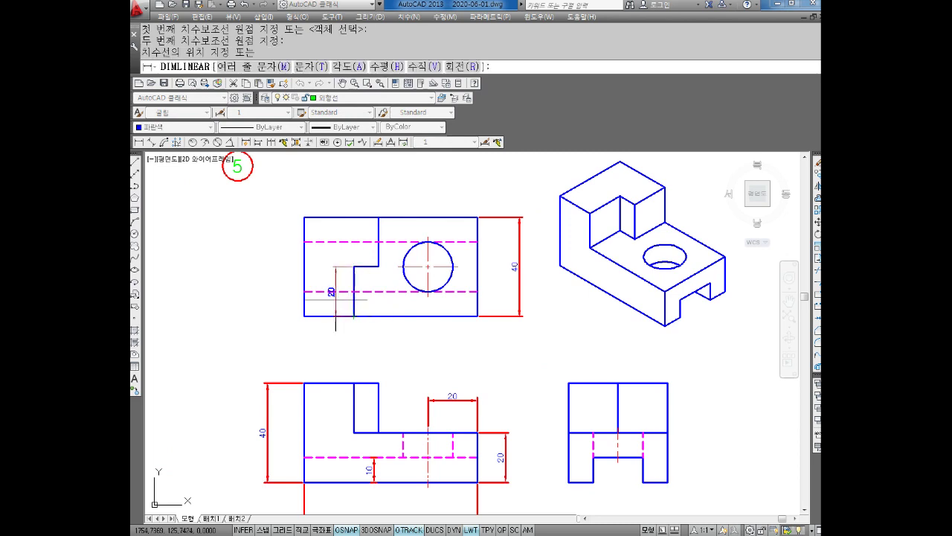
left_click(337, 294)
key("Escape")
key("Escape")
- Dimension the 20 slot width to the right of the top view
key("Return")
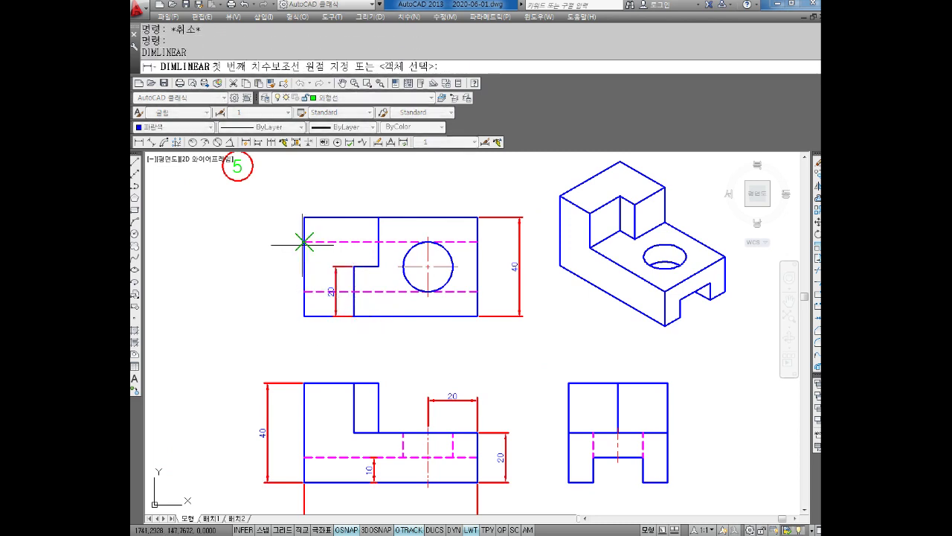
left_click(301, 242)
left_click(301, 292)
key("Escape")
key("Return")
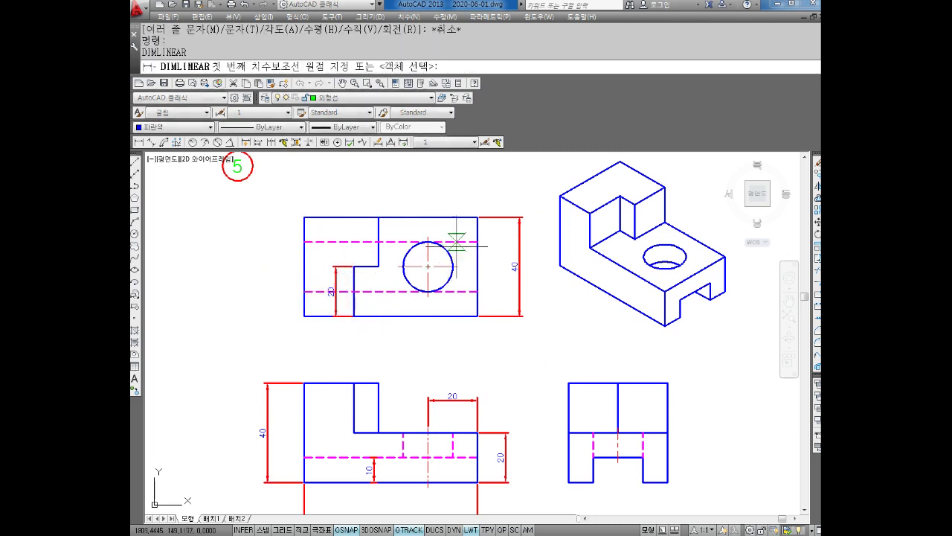
left_click(478, 242)
left_click(477, 291)
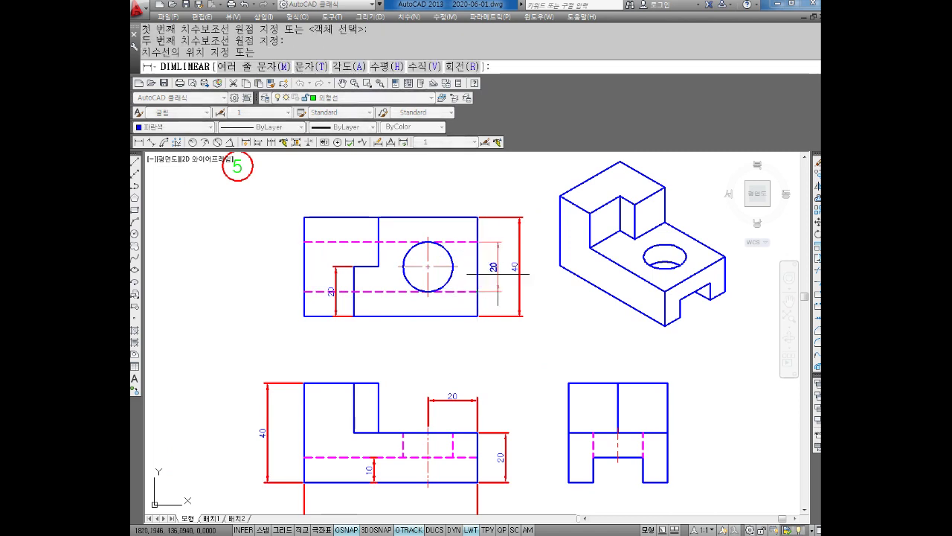
left_click(503, 274)
- Add a Ø20 diameter dimension to the hole circle
left_click(218, 142)
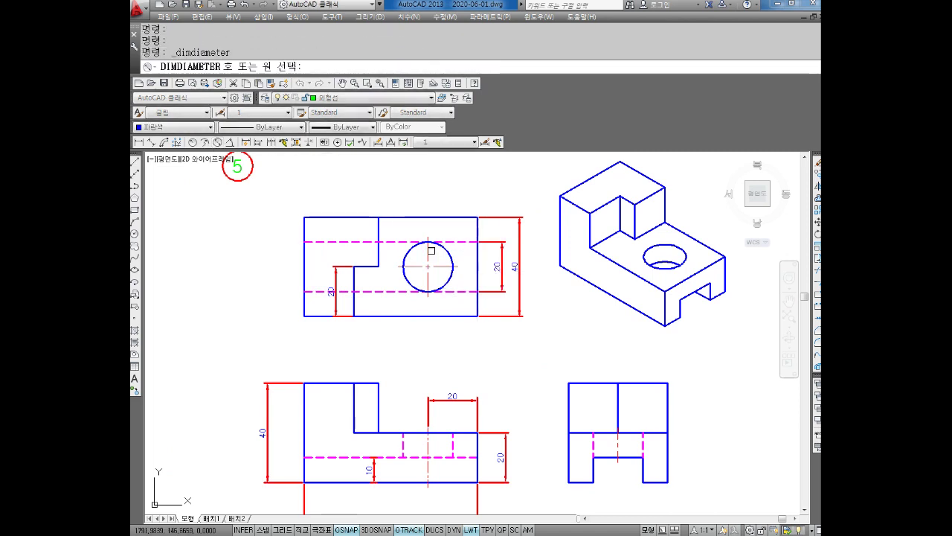
left_click(444, 248)
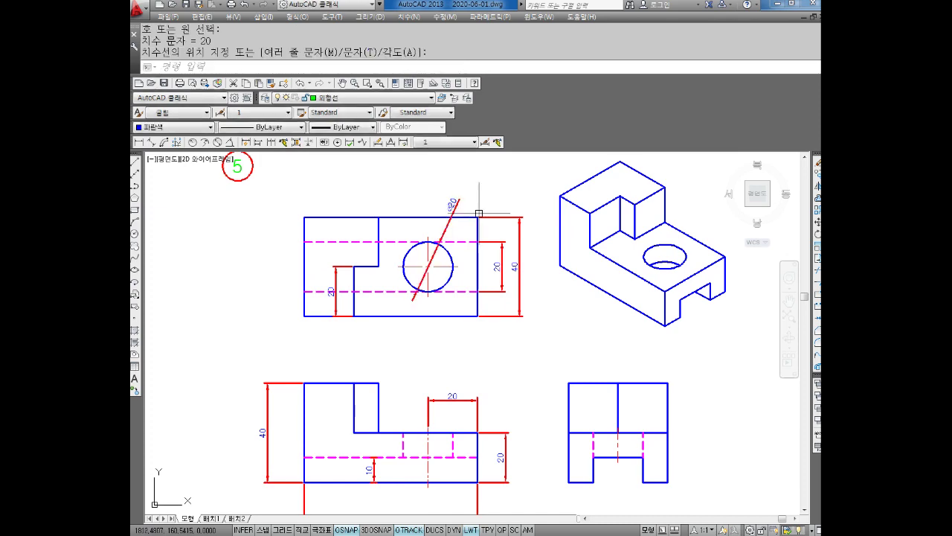
middle_click_drag(500, 382, 487, 346)
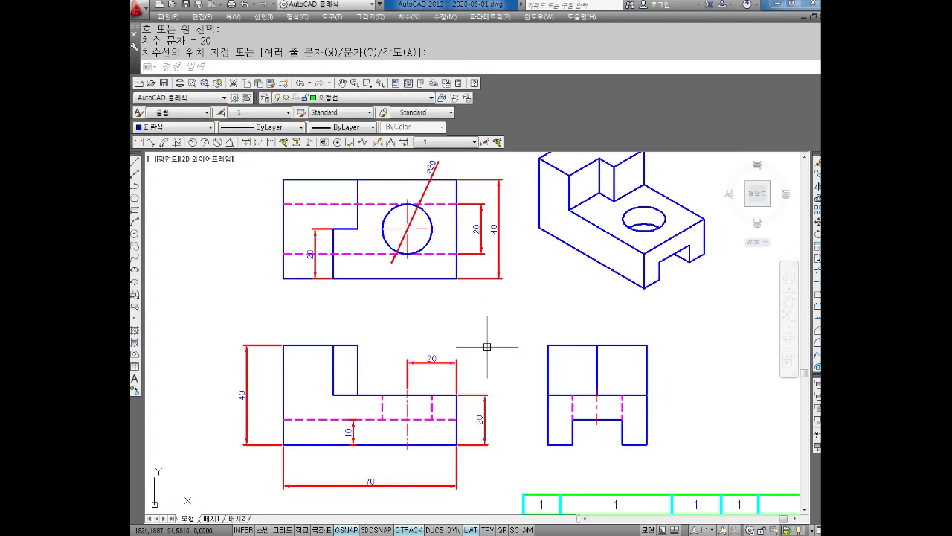
scroll(487, 342, "down", 3)
scroll(468, 354, "up", 1)
scroll(463, 332, "up", 2)
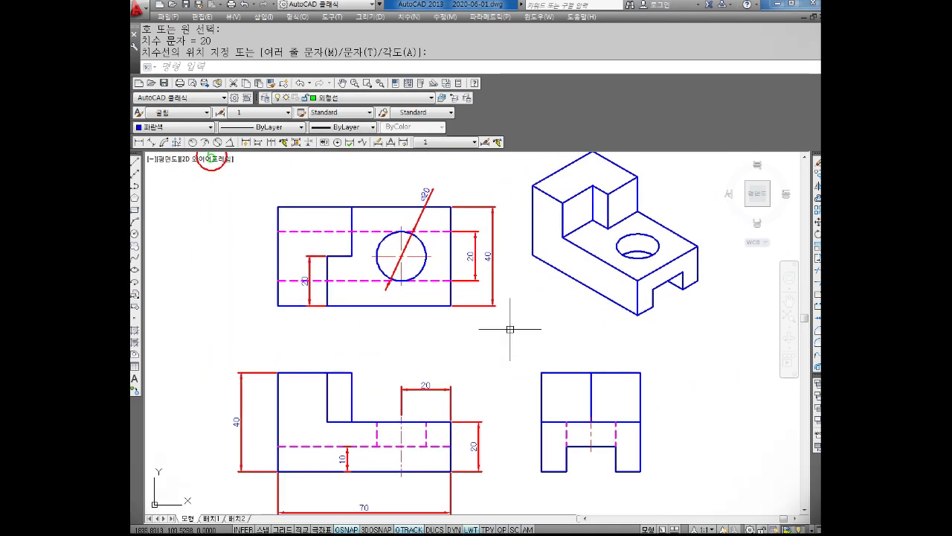